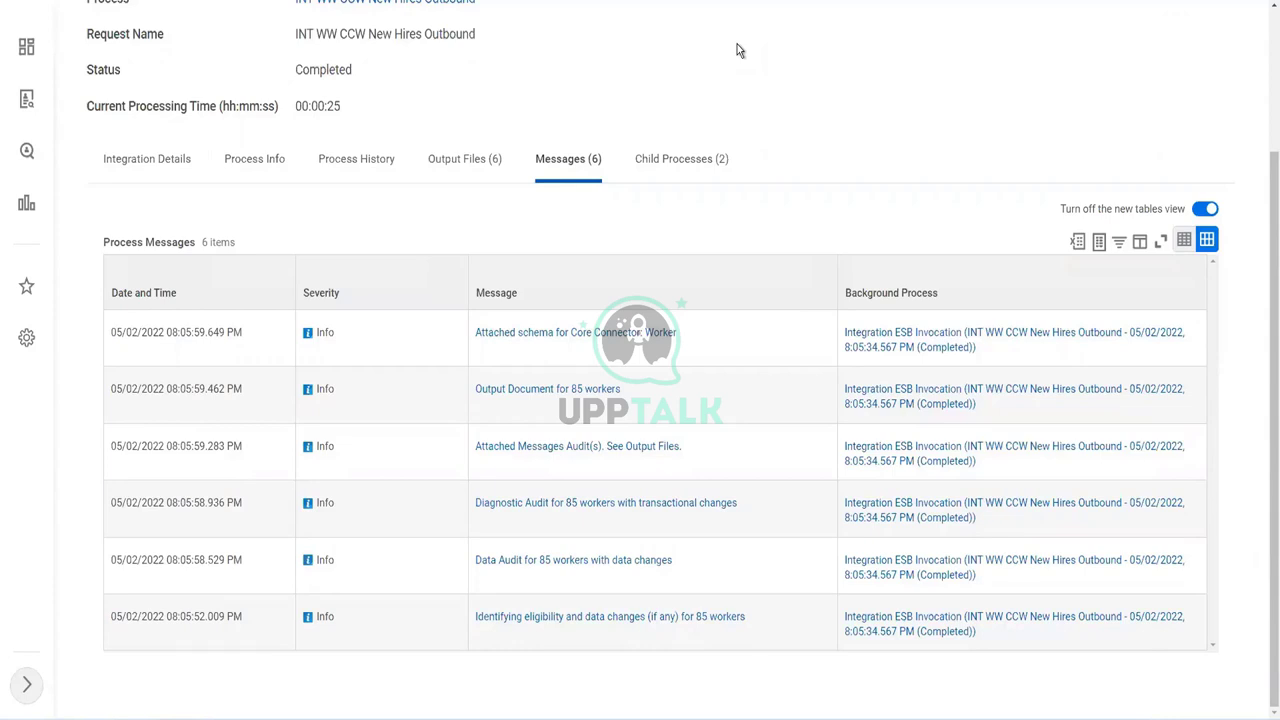
- Show the completed New Hires Outbound run's integration details, with its date parameters and completion response
{"action": "left_click", "coordinate": [140, 170]}
- Bring up the integration system's Configure Integration Transaction Log page
{"action": "scroll", "coordinate": [413, 379], "scroll_direction": "down", "scroll_amount": 3}
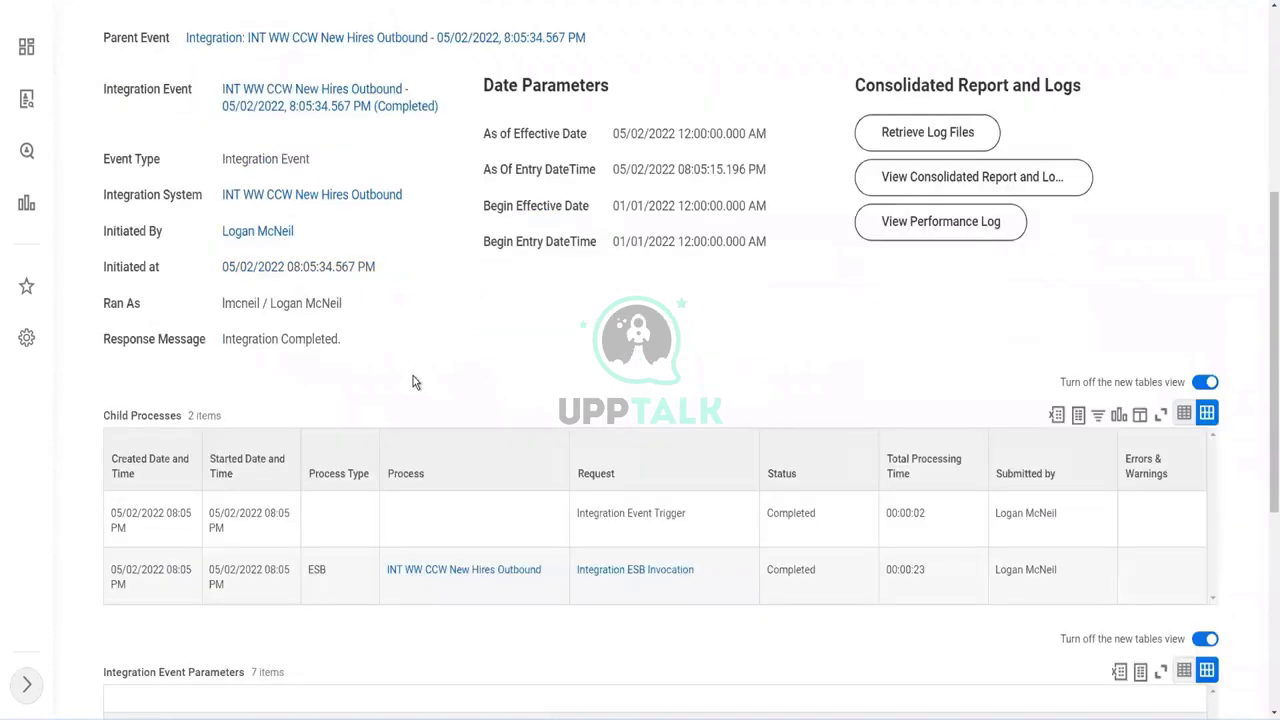
{"action": "scroll", "coordinate": [445, 315], "scroll_direction": "down", "scroll_amount": 1}
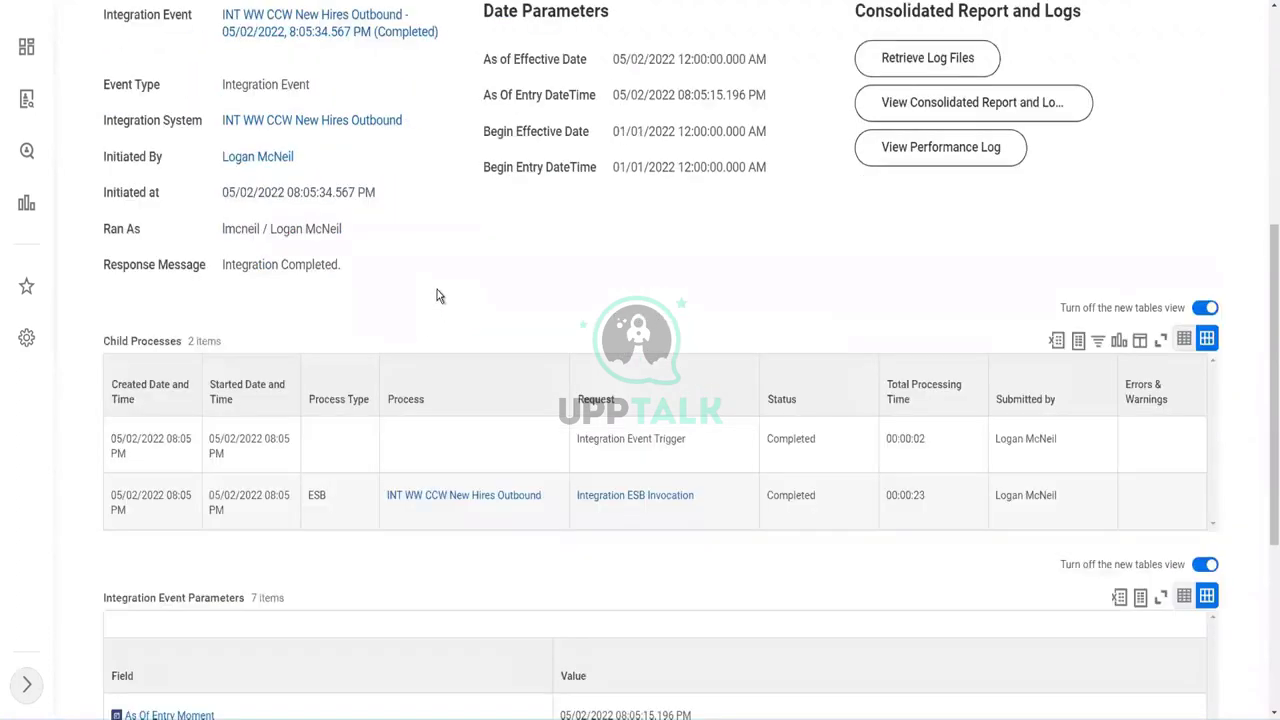
{"action": "mouse_move", "coordinate": [414, 121]}
{"action": "left_click", "coordinate": [414, 121]}
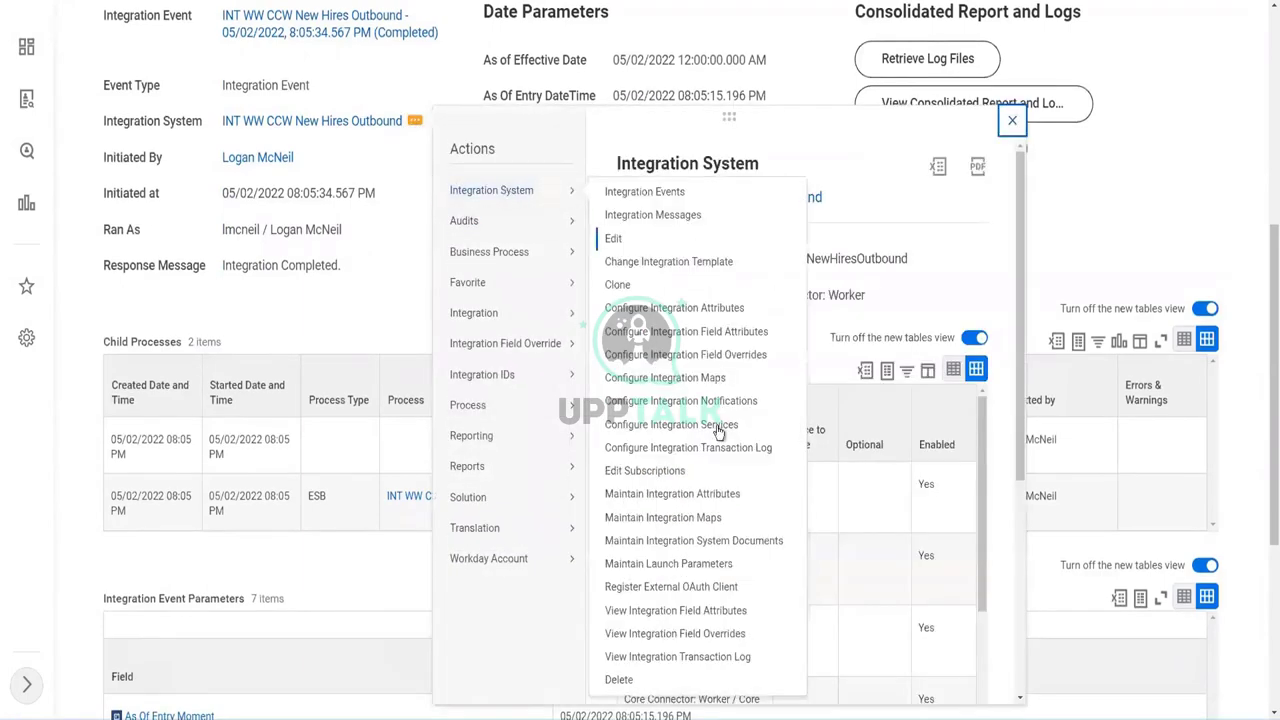
{"action": "left_click", "coordinate": [716, 449]}
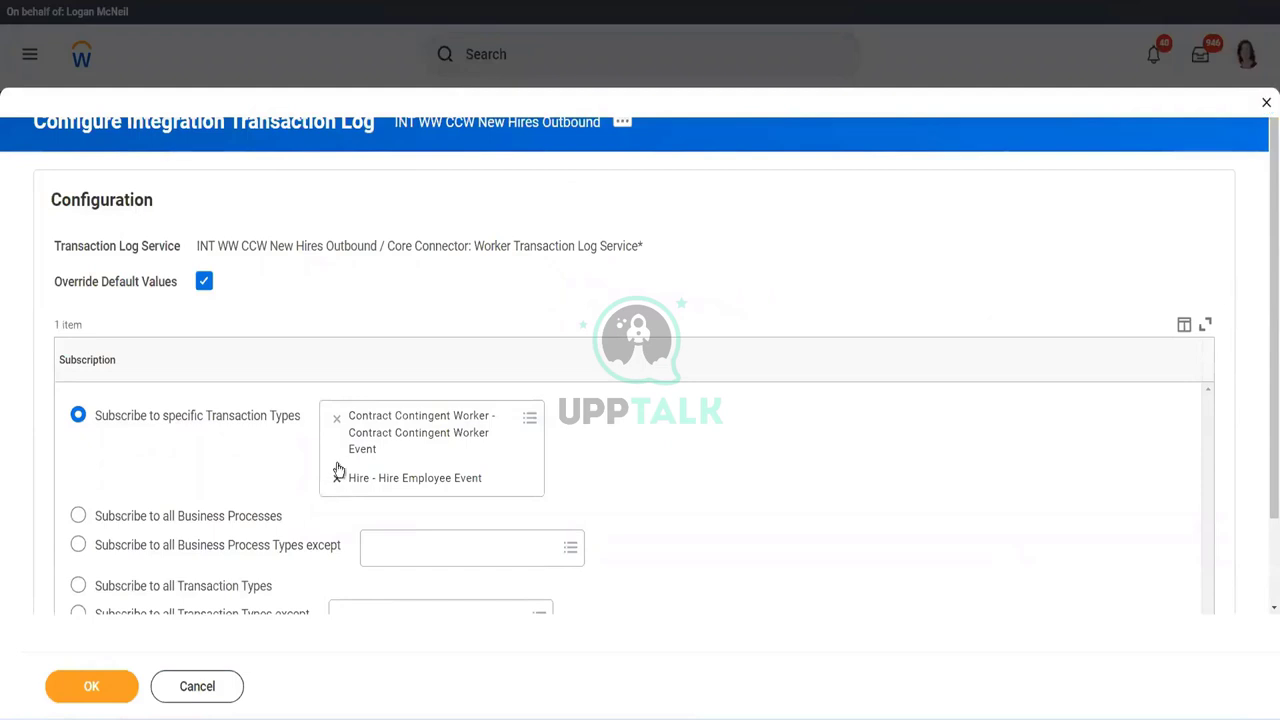
- Replace the hire and contingent worker subscriptions with Contact Change - Contact Information and save
{"action": "left_click", "coordinate": [337, 421]}
{"action": "left_click", "coordinate": [337, 421]}
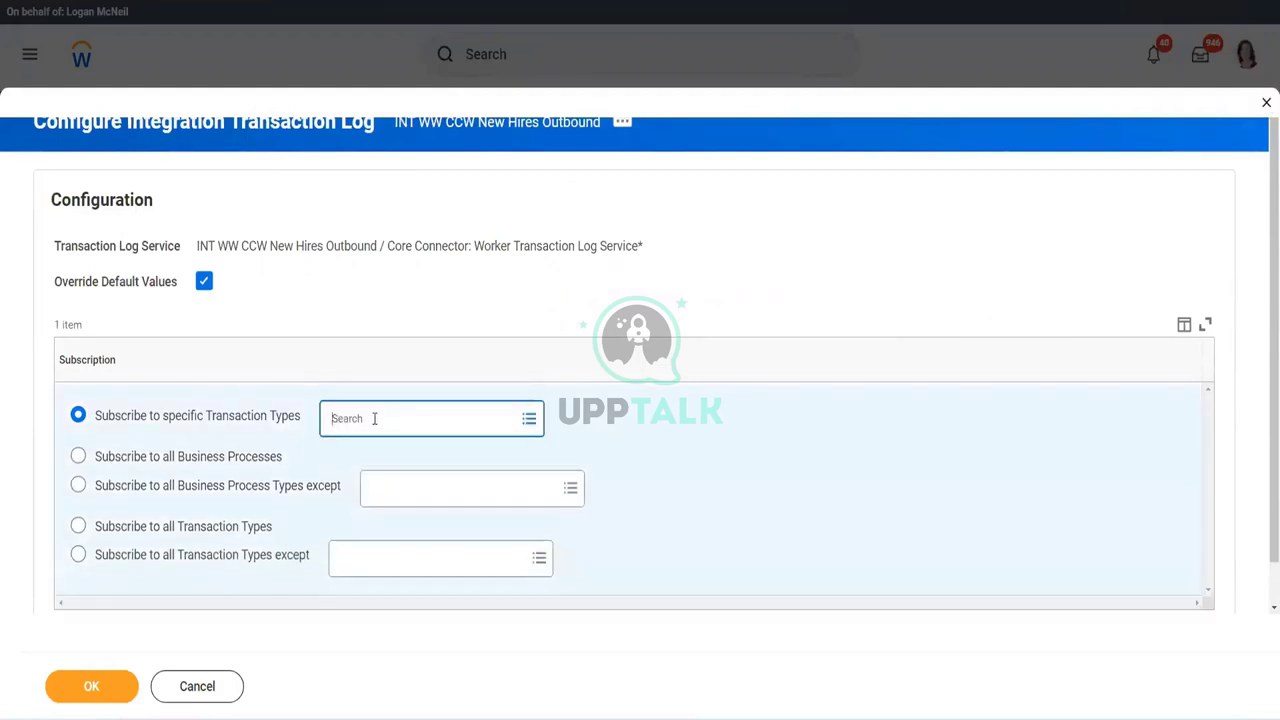
{"action": "type", "text": "contact change"}
{"action": "key", "text": "Return"}
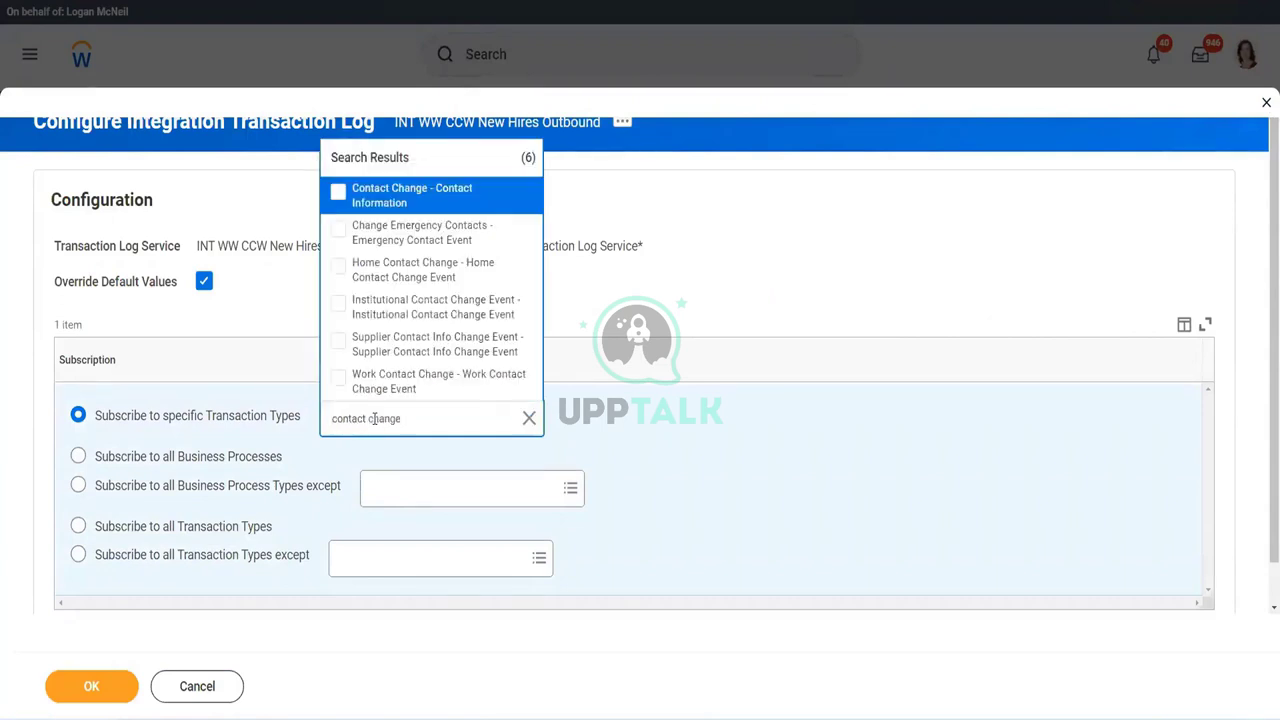
{"action": "left_click", "coordinate": [415, 195]}
{"action": "left_click", "coordinate": [810, 249]}
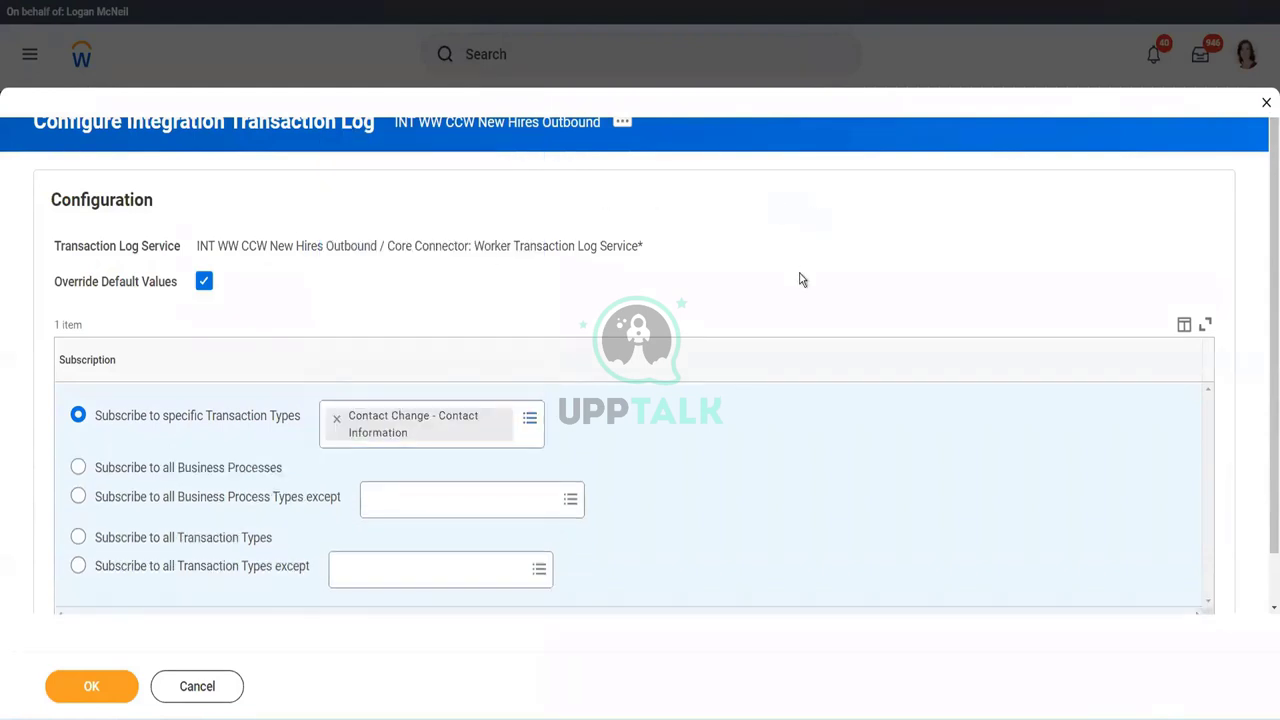
{"action": "left_click", "coordinate": [95, 690]}
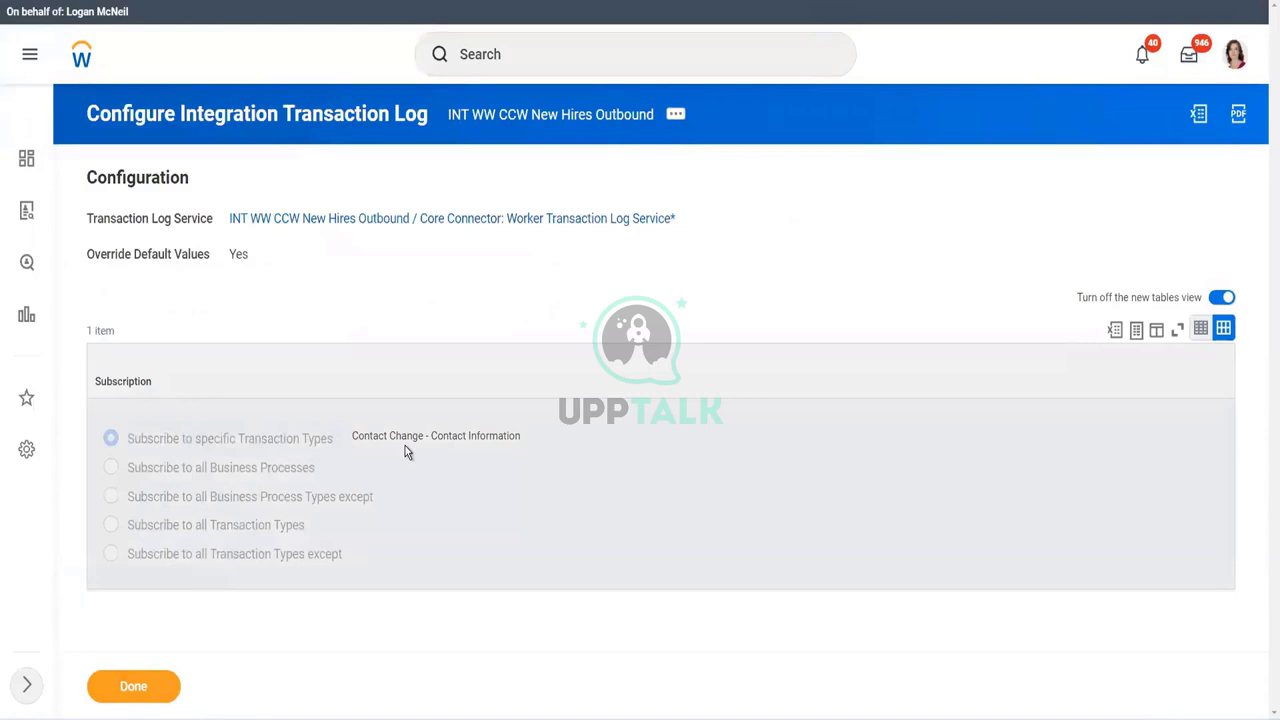
{"action": "left_click", "coordinate": [160, 686]}
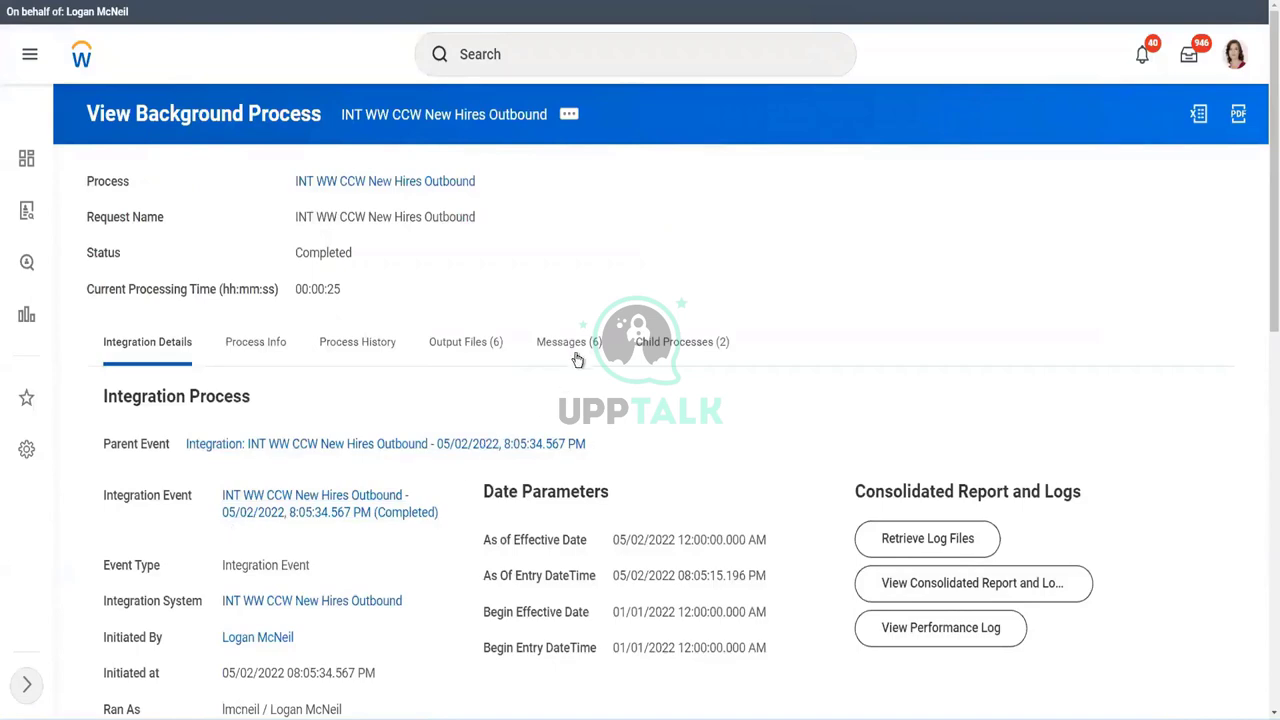
- Review the run's process messages, then return to its integration details
{"action": "left_click", "coordinate": [584, 350]}
{"action": "scroll", "coordinate": [670, 555], "scroll_direction": "down", "scroll_amount": 2}
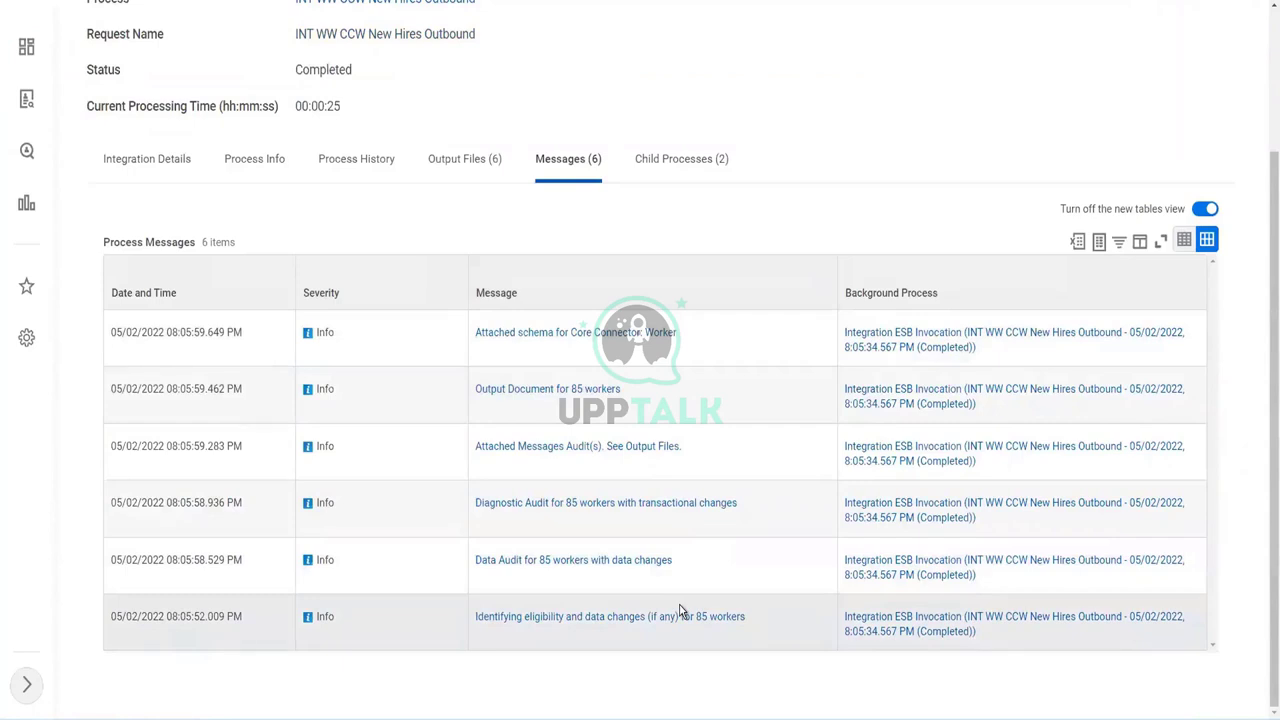
{"action": "left_click", "coordinate": [153, 177]}
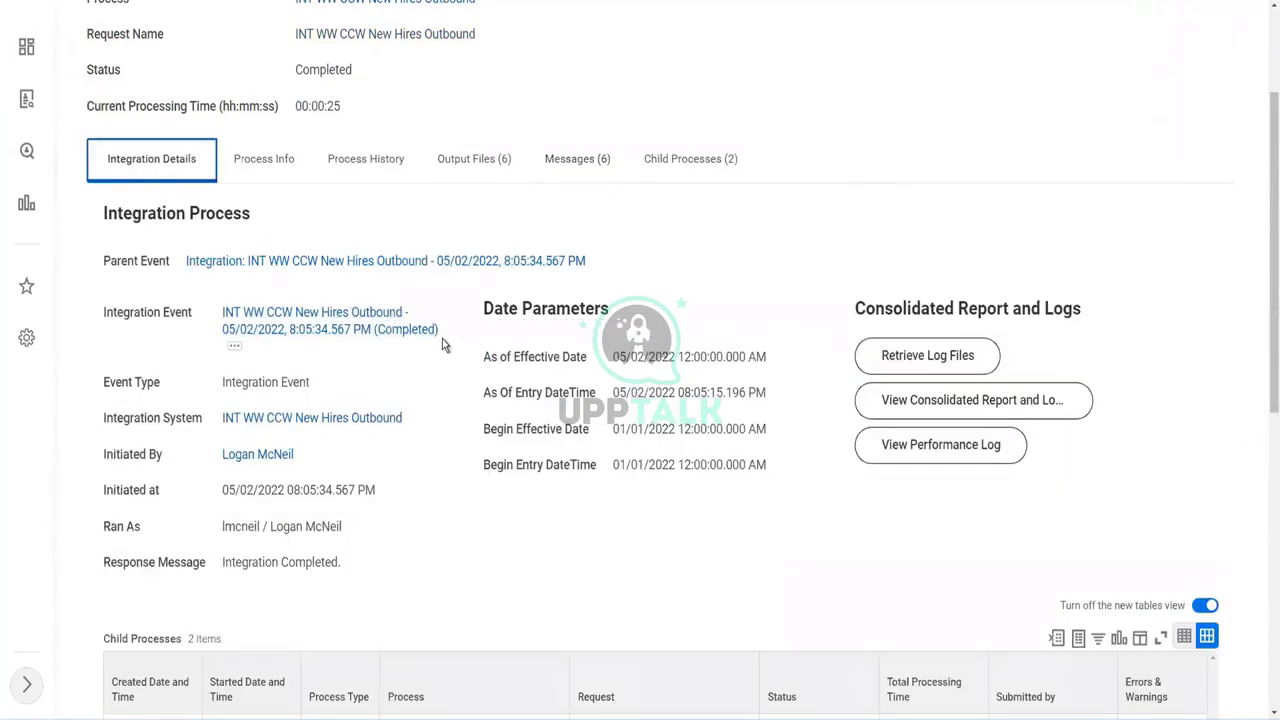
- Relaunch the New Hires Outbound integration event with its current dates
{"action": "left_click", "coordinate": [234, 351]}
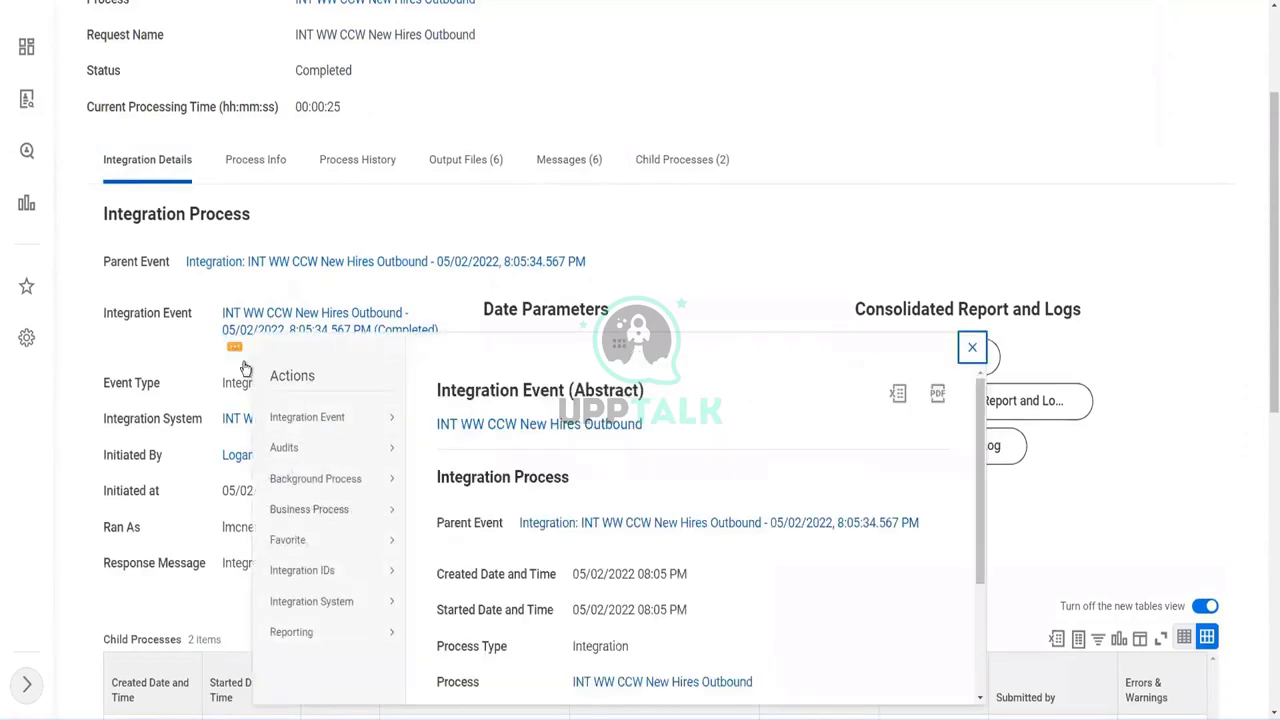
{"action": "mouse_move", "coordinate": [314, 424]}
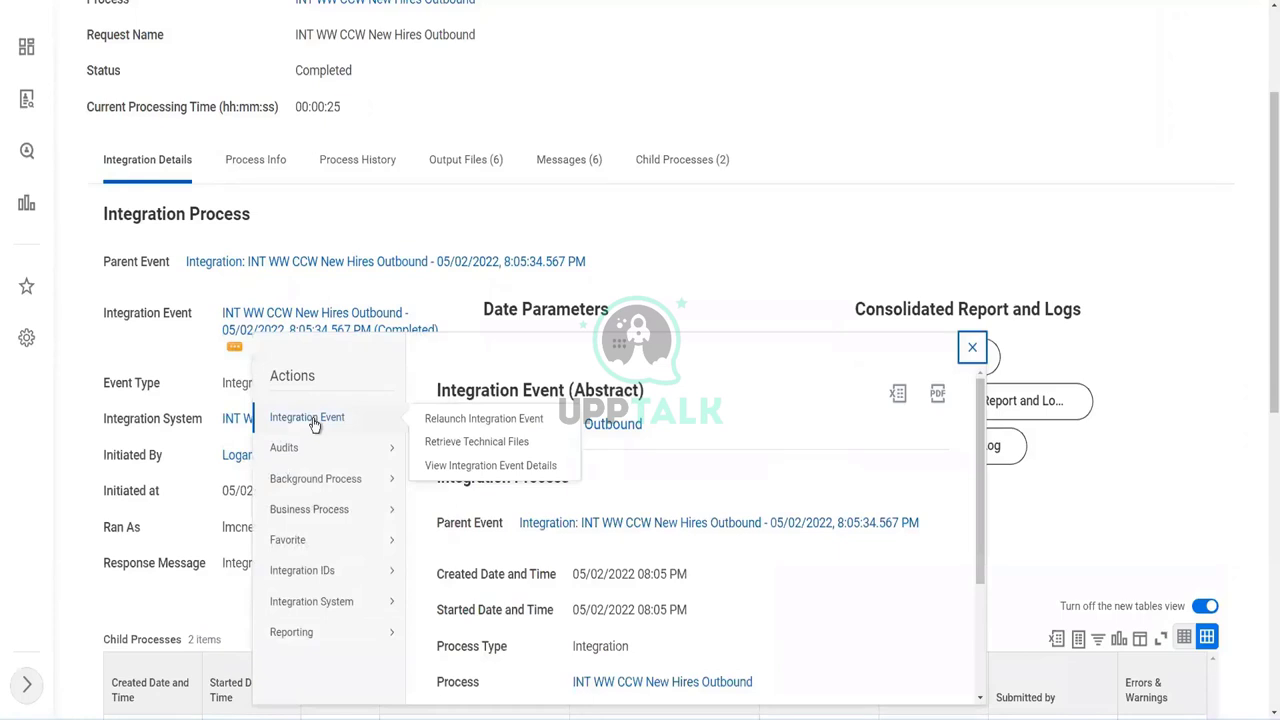
{"action": "left_click", "coordinate": [477, 420]}
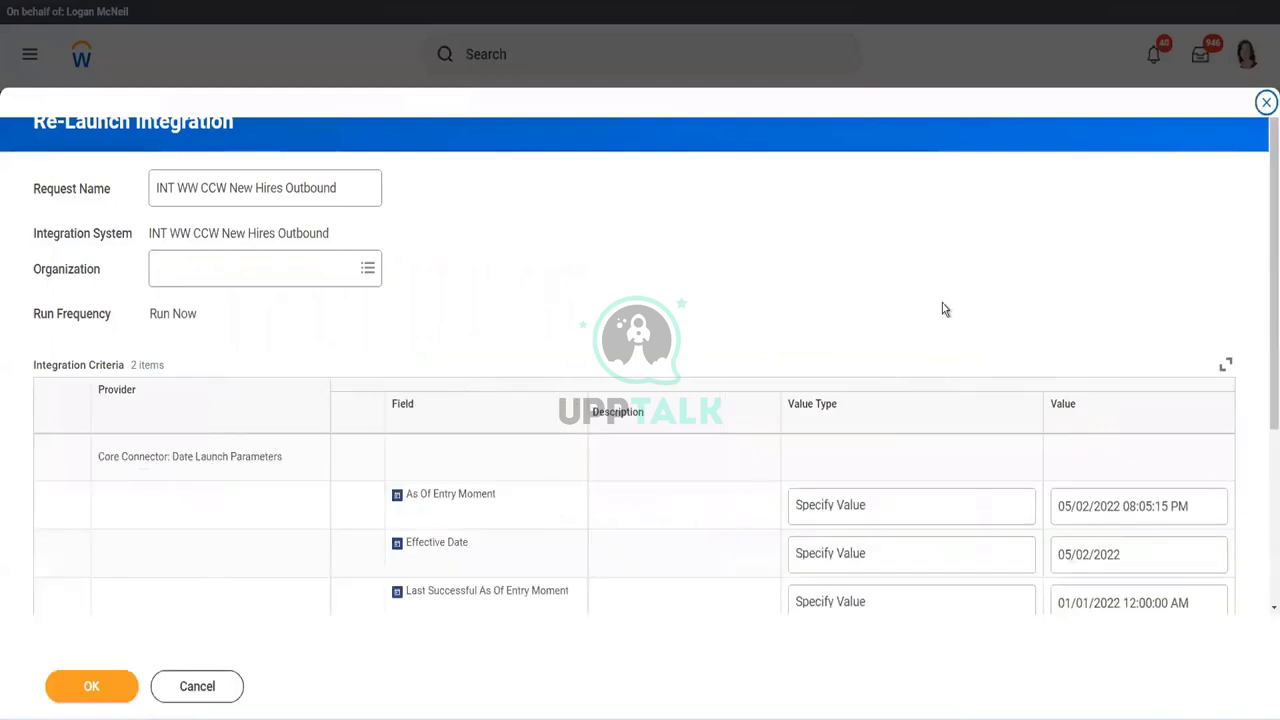
{"action": "scroll", "coordinate": [1060, 360], "scroll_direction": "down", "scroll_amount": 3}
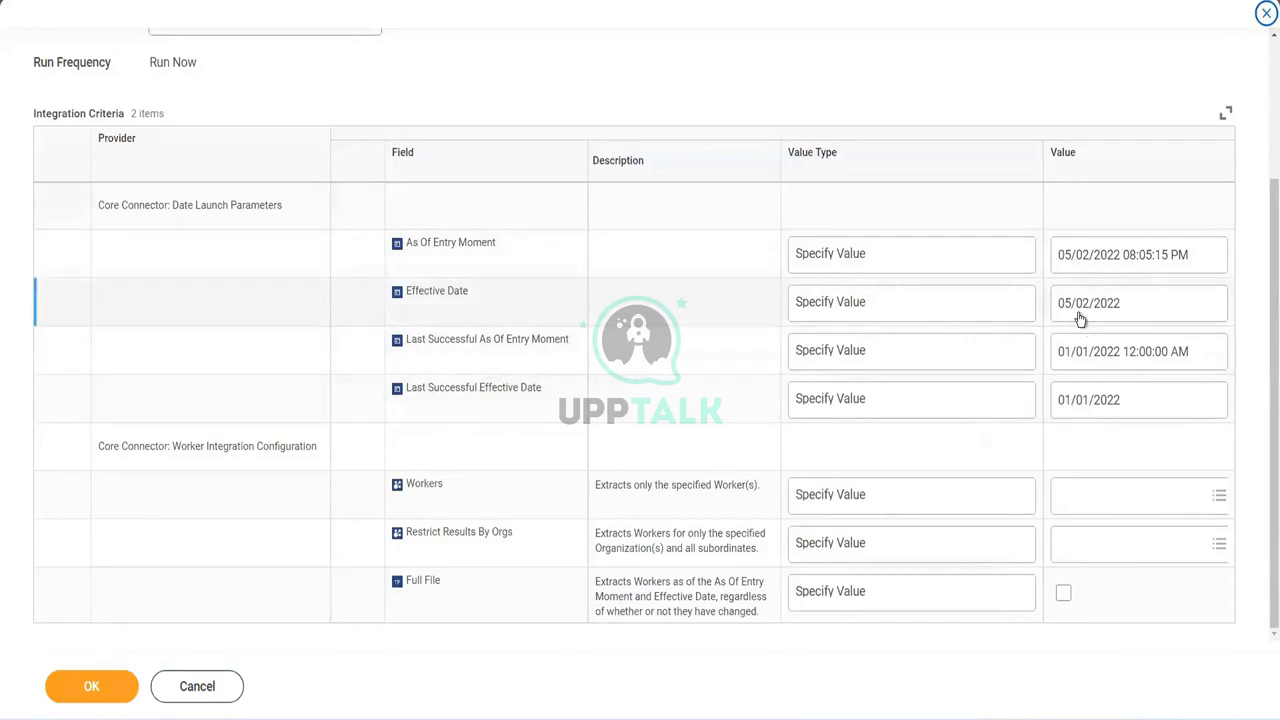
{"action": "left_click", "coordinate": [88, 694]}
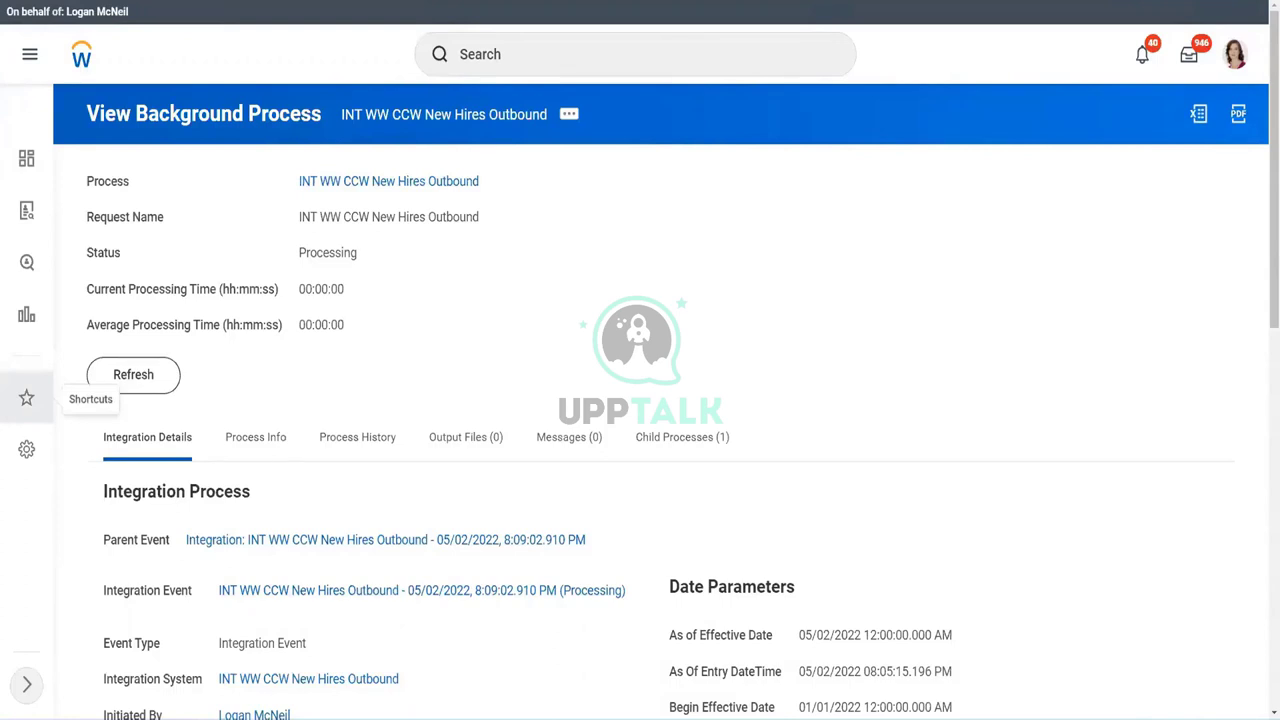
- Add aligned note lines 'Last Succ As of Entry : 01/01/22 12:00:00' and 'Last Effecive Date : 01/01/22'
{"action": "key", "text": "alt+Tab"}
{"action": "key", "text": "End"}
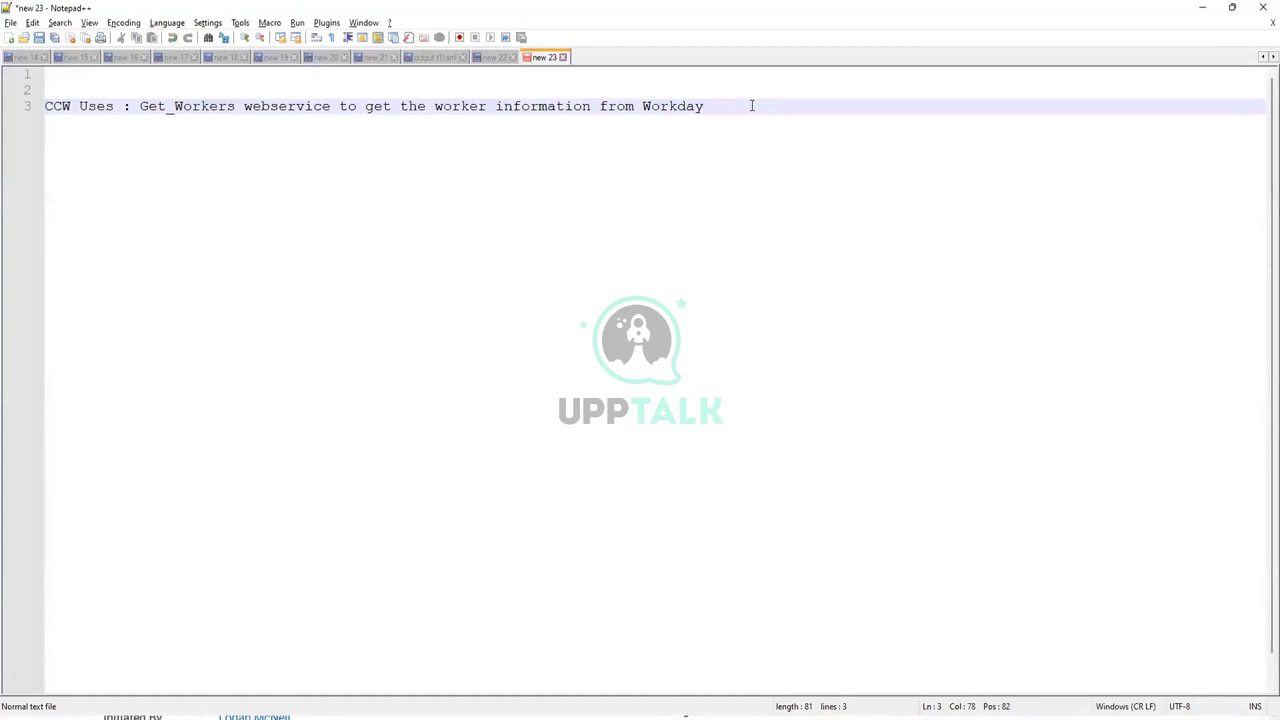
{"action": "key", "text": "Return"}
{"action": "key", "text": "Return"}
{"action": "key", "text": "Return"}
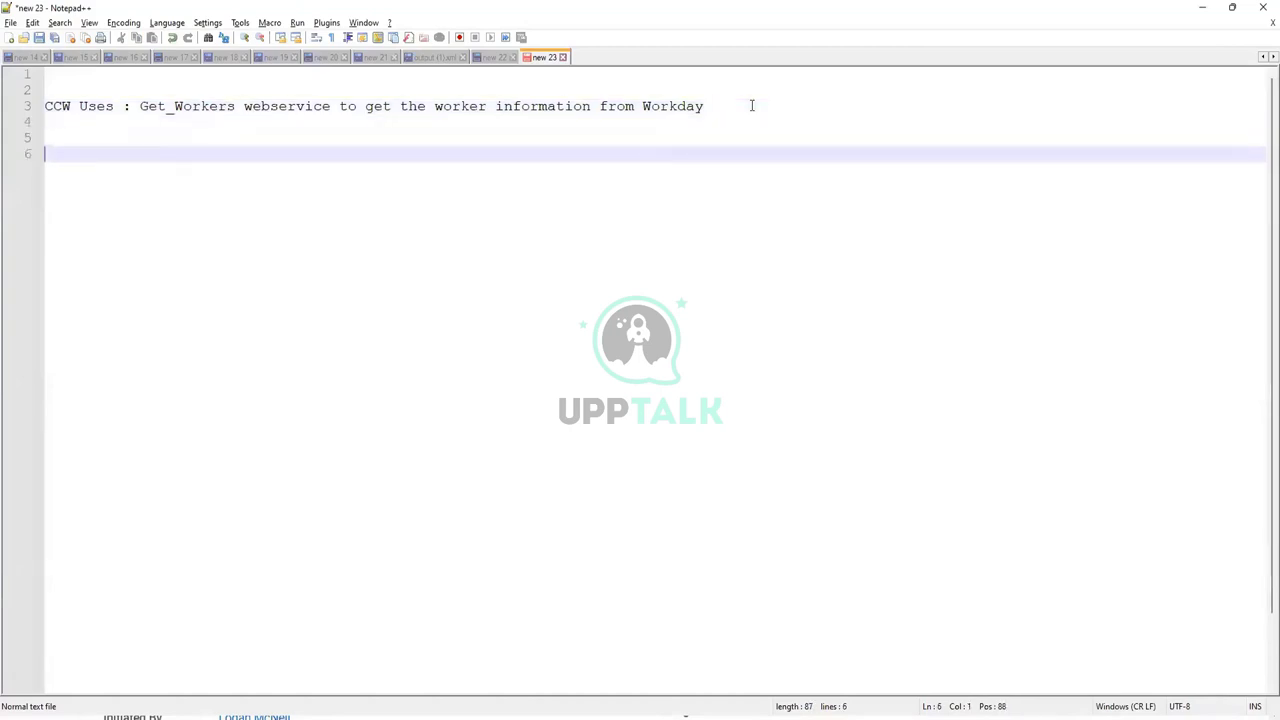
{"action": "type", "text": "Last Succ As of Entry"}
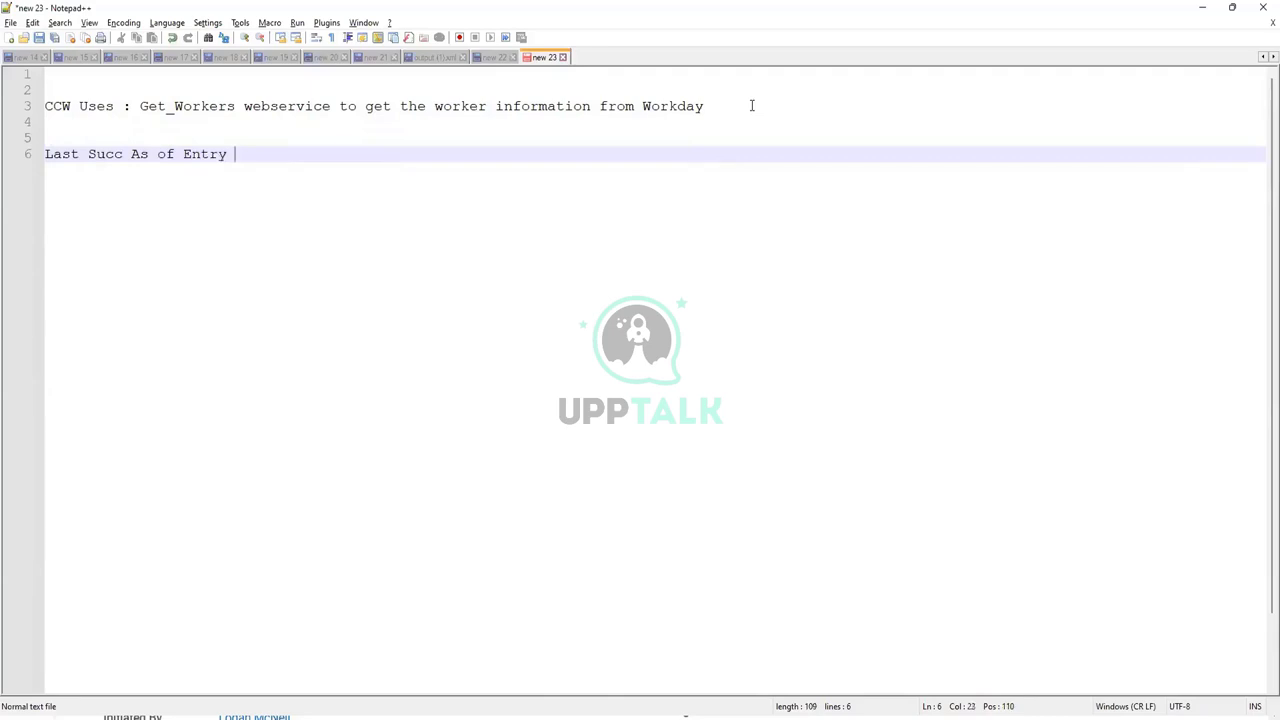
{"action": "type", "text": " : 01/01/22 12:00:00"}
{"action": "key", "text": "Return"}
{"action": "type", "text": "Last Effec"}
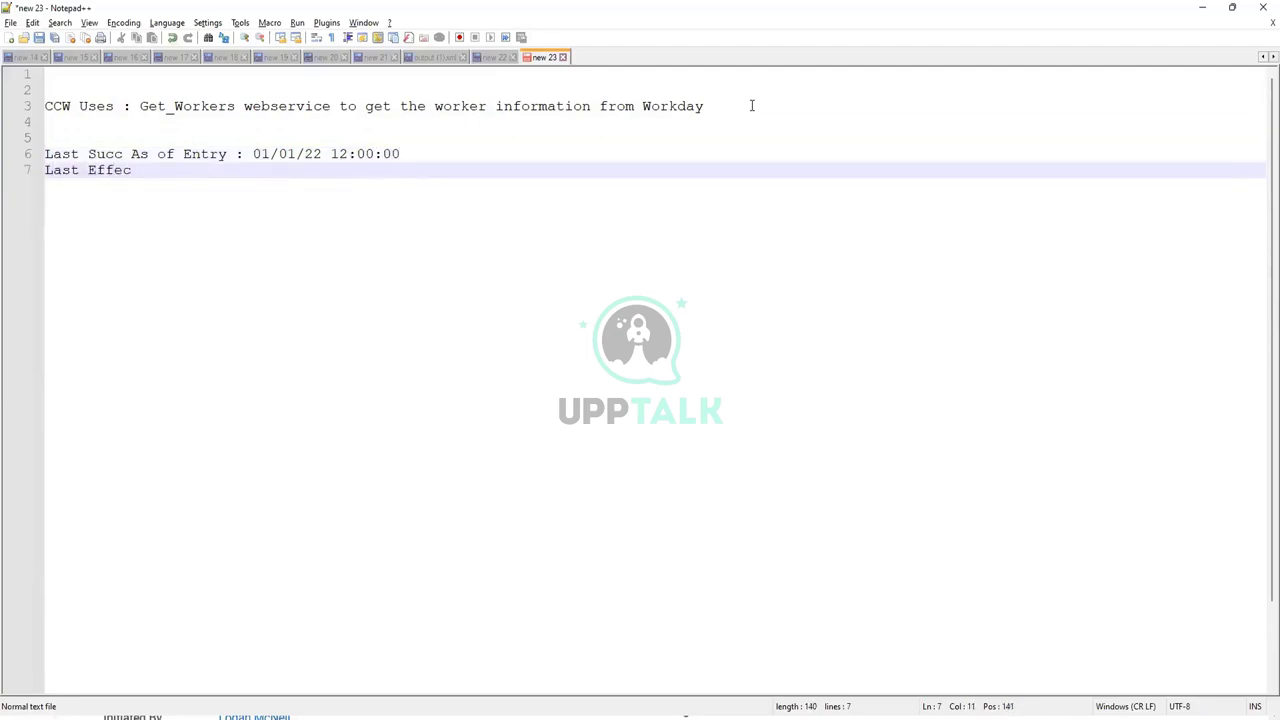
{"action": "type", "text": "ive Date"}
{"action": "key", "text": "Tab"}
{"action": "key", "text": "Tab"}
{"action": "type", "text": ": 01/01/22"}
{"action": "key", "text": "Up"}
{"action": "key", "text": "Left"}
{"action": "key", "text": "Left"}
{"action": "key", "text": "Left"}
{"action": "key", "text": "Left"}
{"action": "key", "text": "Left"}
{"action": "key", "text": "Left"}
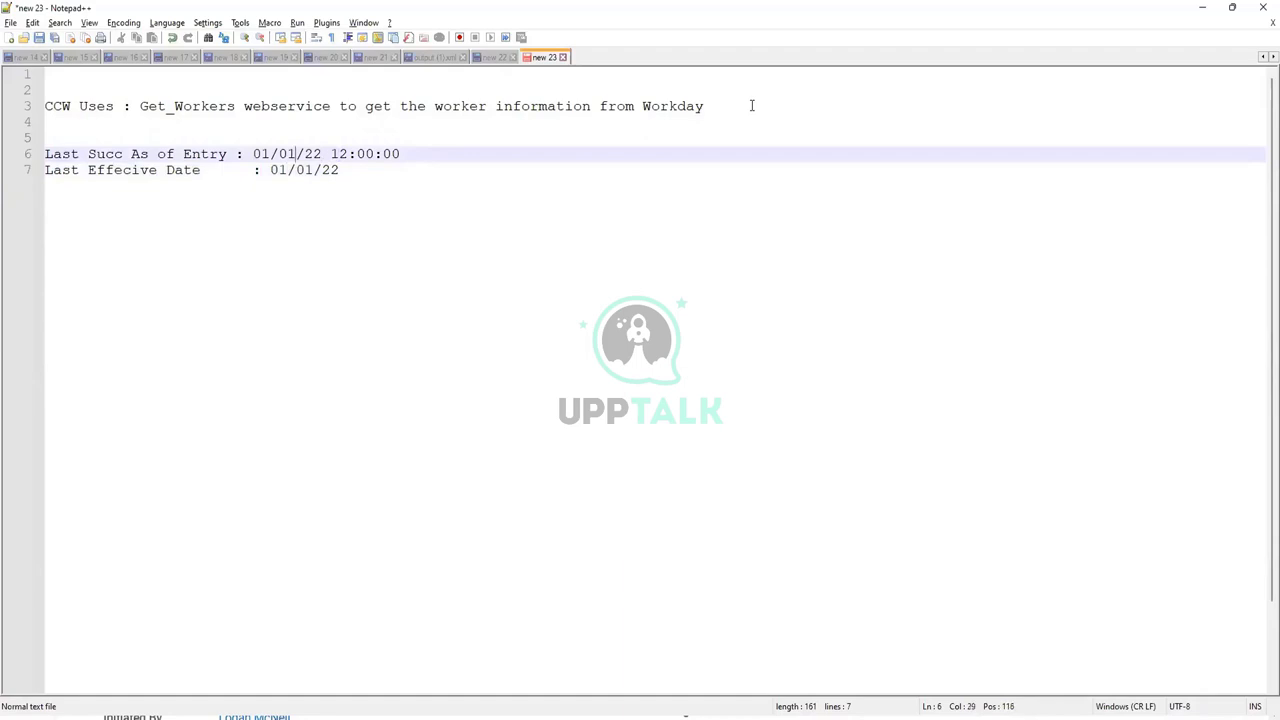
{"action": "key", "text": "Tab"}
{"action": "key", "text": "Down"}
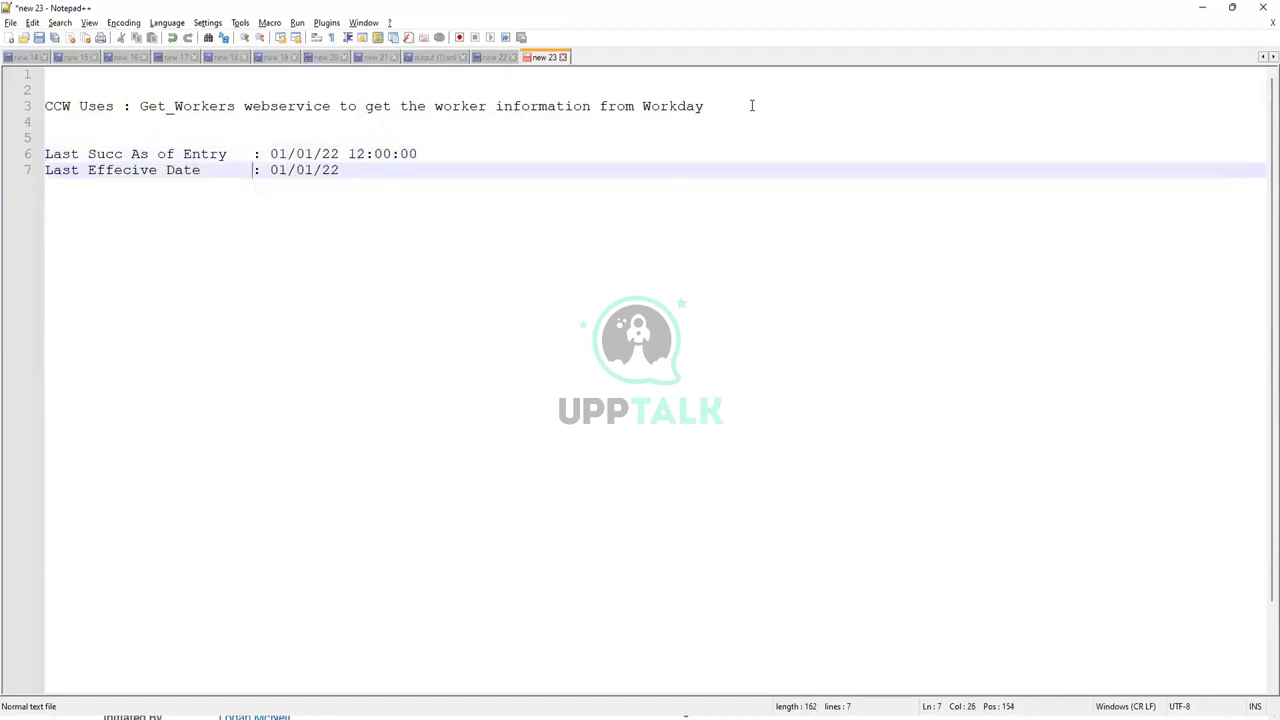
{"action": "key", "text": "Right"}
{"action": "key", "text": "Right"}
{"action": "key", "text": "Right"}
{"action": "key", "text": "Right"}
{"action": "key", "text": "Right"}
{"action": "key", "text": "Right"}
{"action": "key", "text": "Return"}
- Add an 'As of Effecive' line dated 02/05/22 and begin the 'As of Entry' line
{"action": "type", "text": "As of E"}
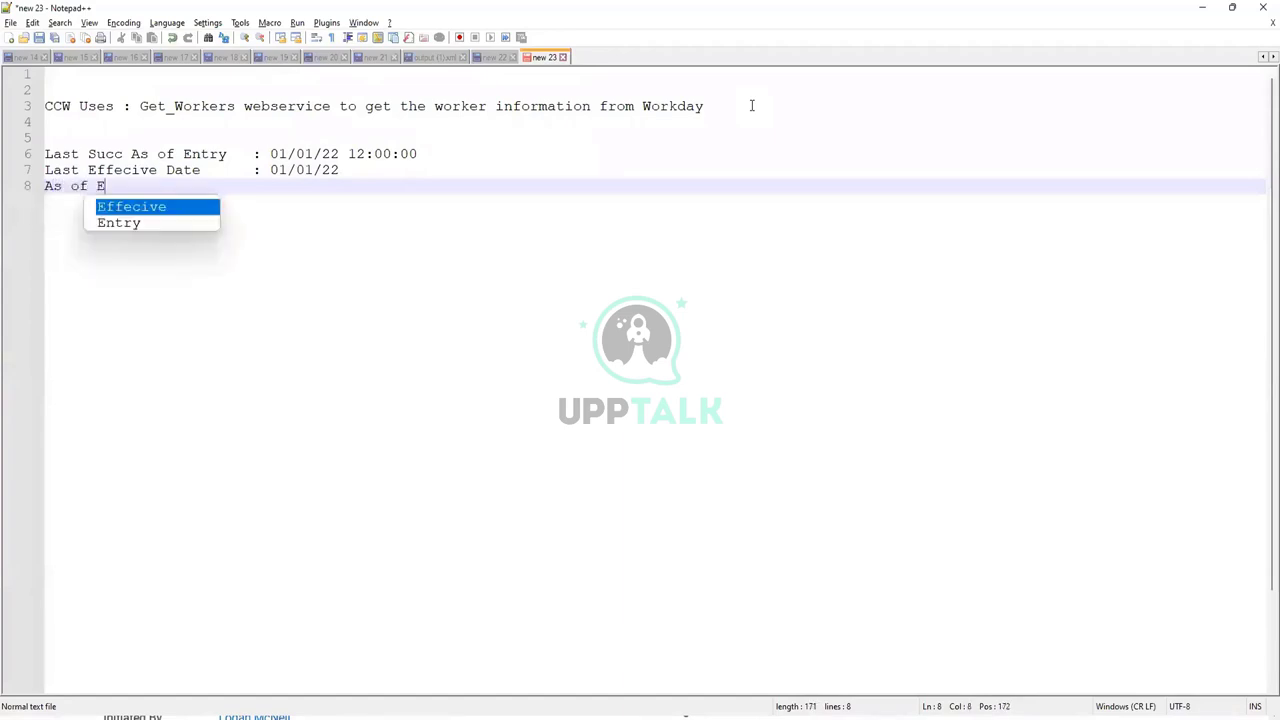
{"action": "key", "text": "Return"}
{"action": "key", "text": "Tab"}
{"action": "key", "text": "Tab"}
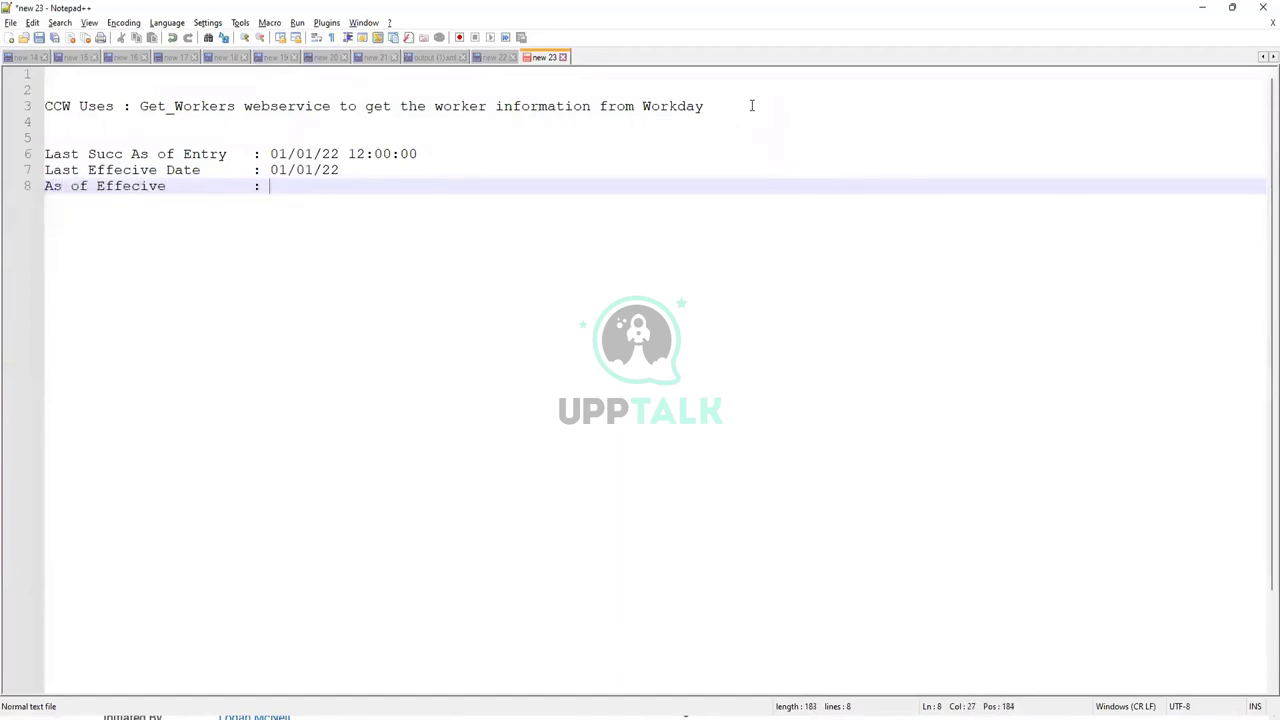
{"action": "type", "text": "02/05/22"}
{"action": "key", "text": "Return"}
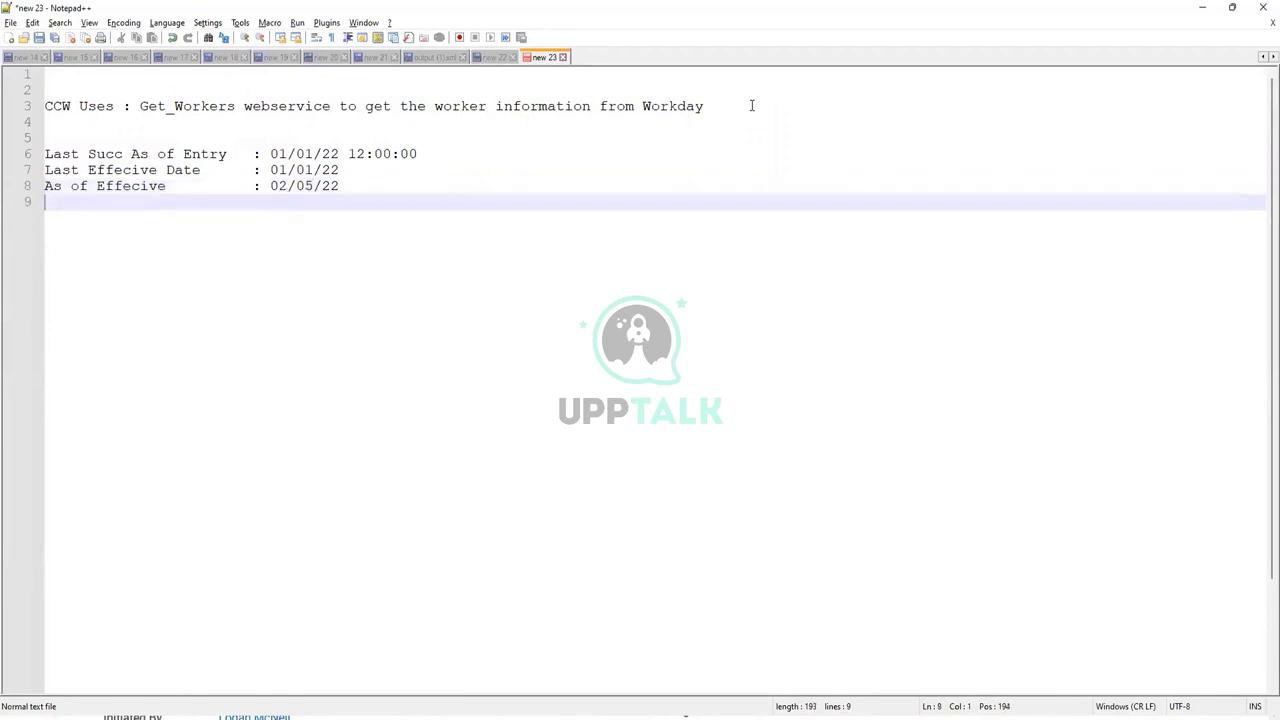
{"action": "type", "text": "As of Entry             "}
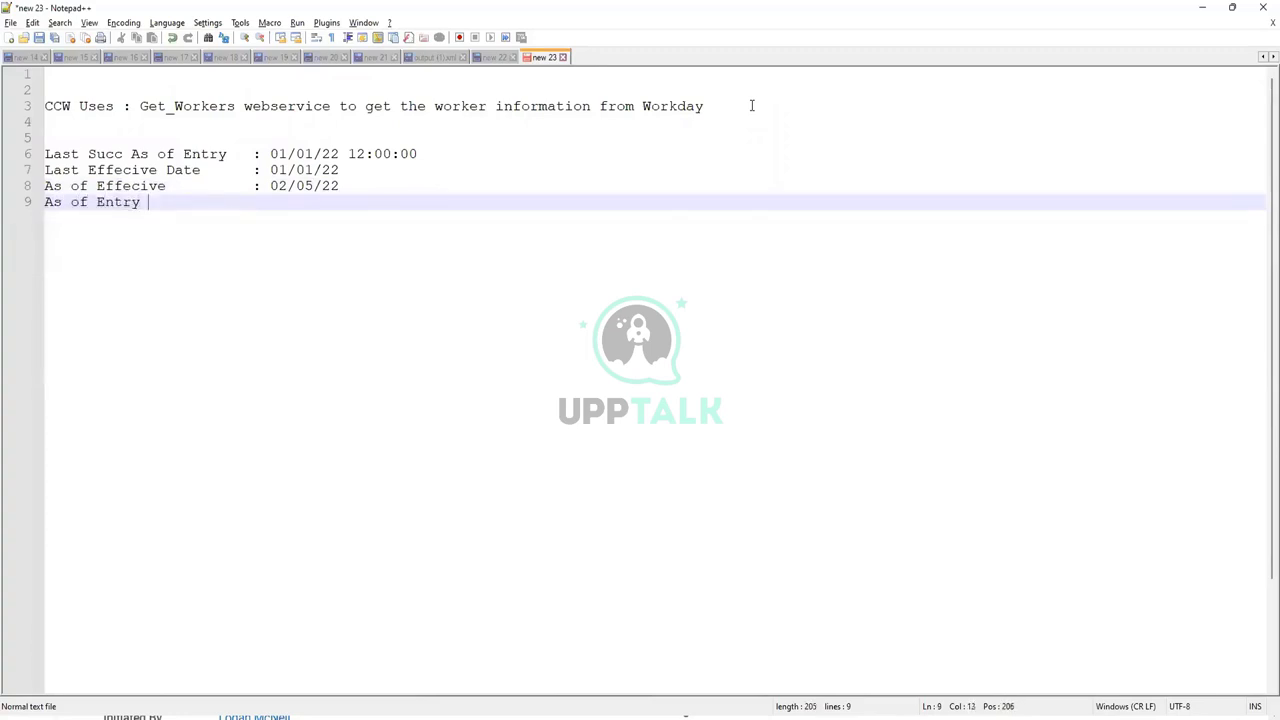
{"action": "type", "text": ": 0"}
- Correct As of Effecive to 05/02/22 and complete As of Entry as 05/02/22
{"action": "key", "text": "Up"}
{"action": "key", "text": "shift+Right"}
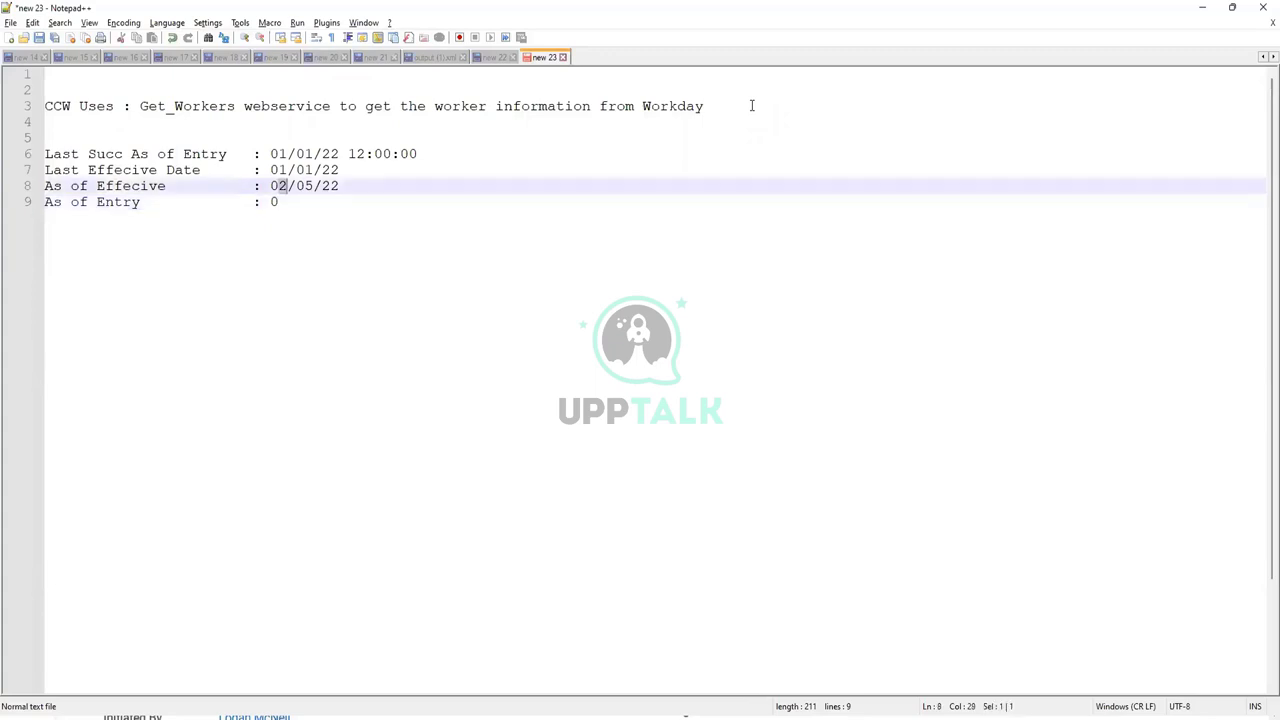
{"action": "type", "text": "5"}
{"action": "key", "text": "shift+Right"}
{"action": "type", "text": "2"}
{"action": "key", "text": "Down"}
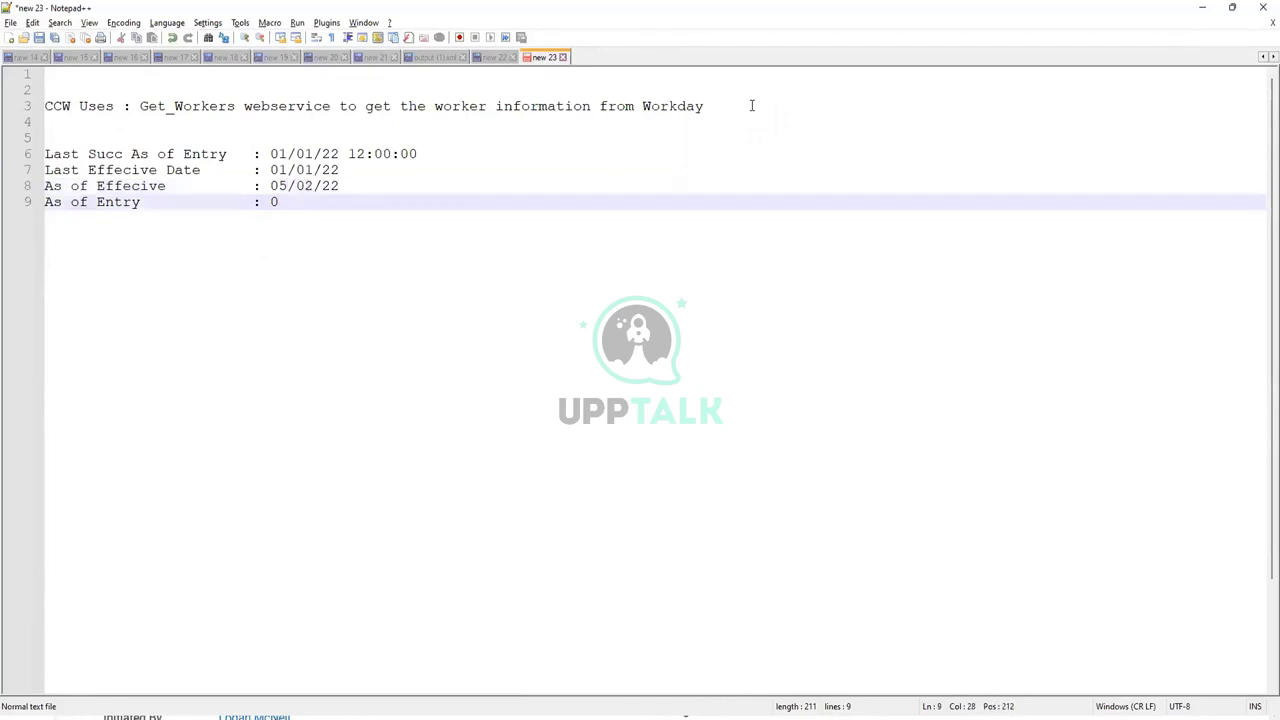
{"action": "type", "text": "5/02/22"}
{"action": "key", "text": "Return"}
{"action": "key", "text": "Return"}
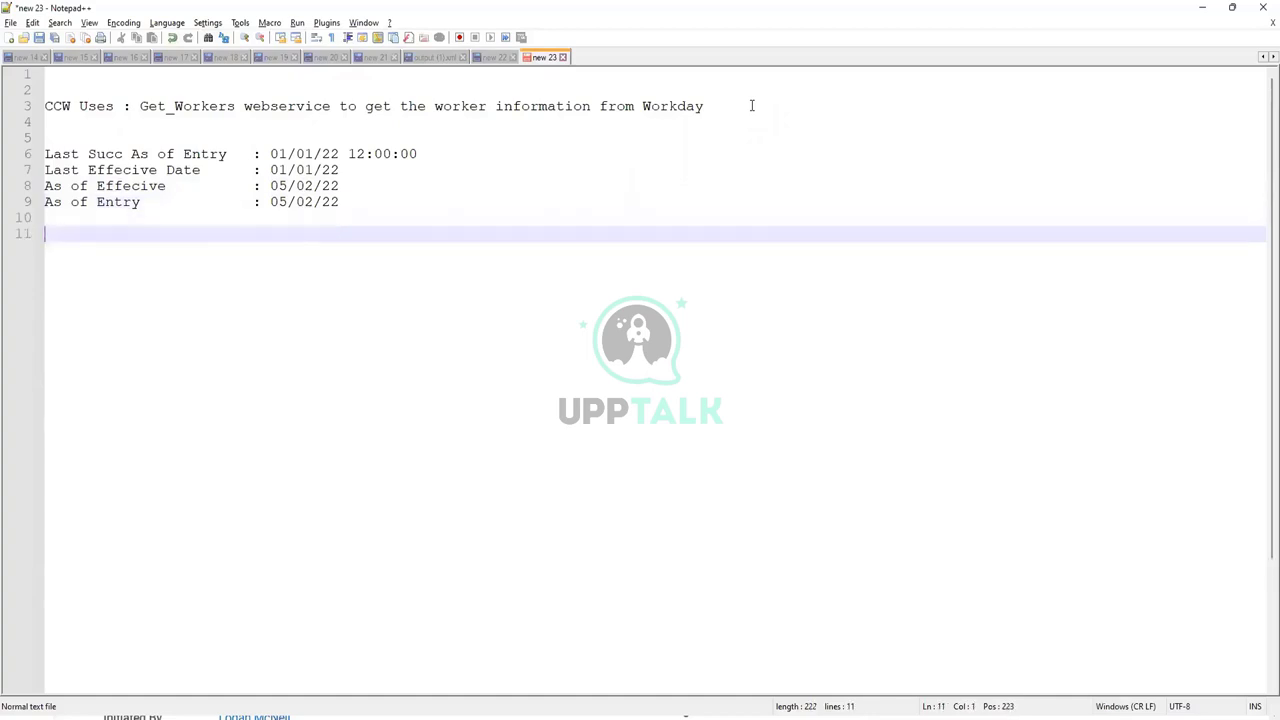
- Add the line 'Transaction Log : Hire Employee, Contract Contingent Worker' to the note
{"action": "type", "text": "Transaction Lopg"}
{"action": "key", "text": "BackSpace"}
{"action": "key", "text": "BackSpace"}
{"action": "type", "text": "g"}
{"action": "key", "text": "Tab"}
{"action": "key", "text": "Tab"}
{"action": "key", "text": "Tab"}
{"action": "type", "text": ": Hire Emplo"}
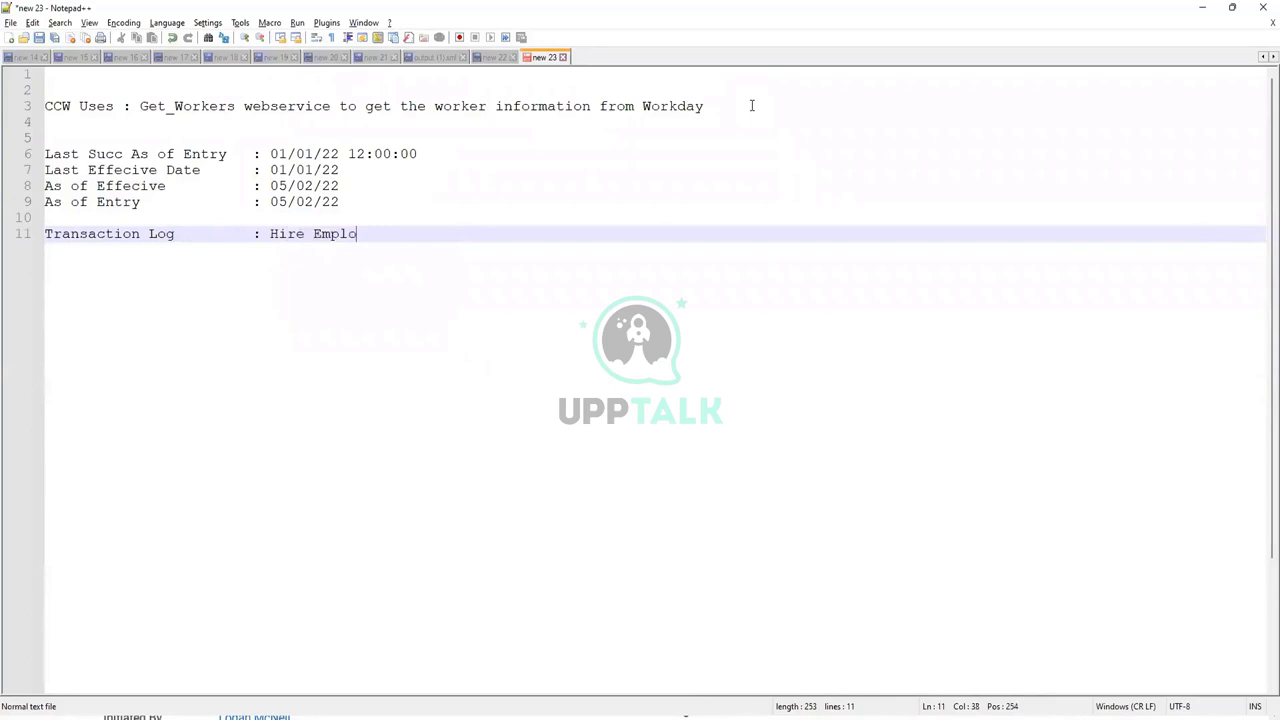
{"action": "type", "text": "yee, Coontract Conti"}
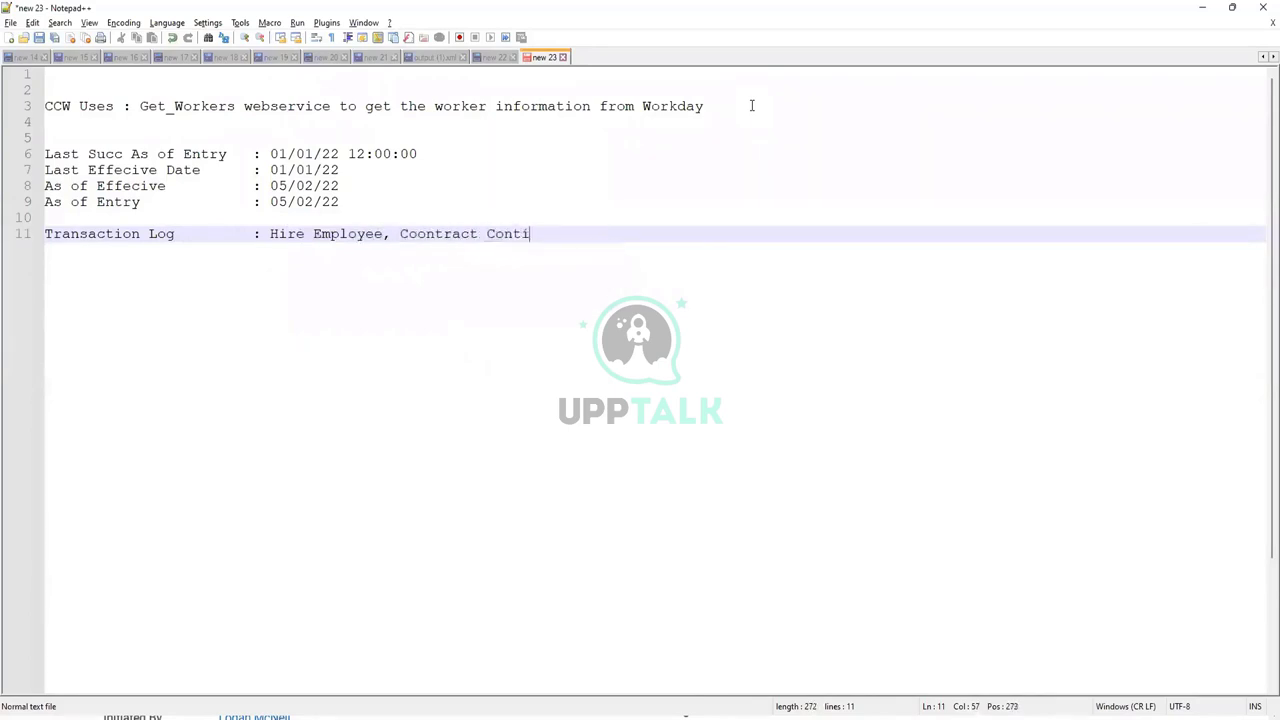
{"action": "type", "text": "ngent Worker"}
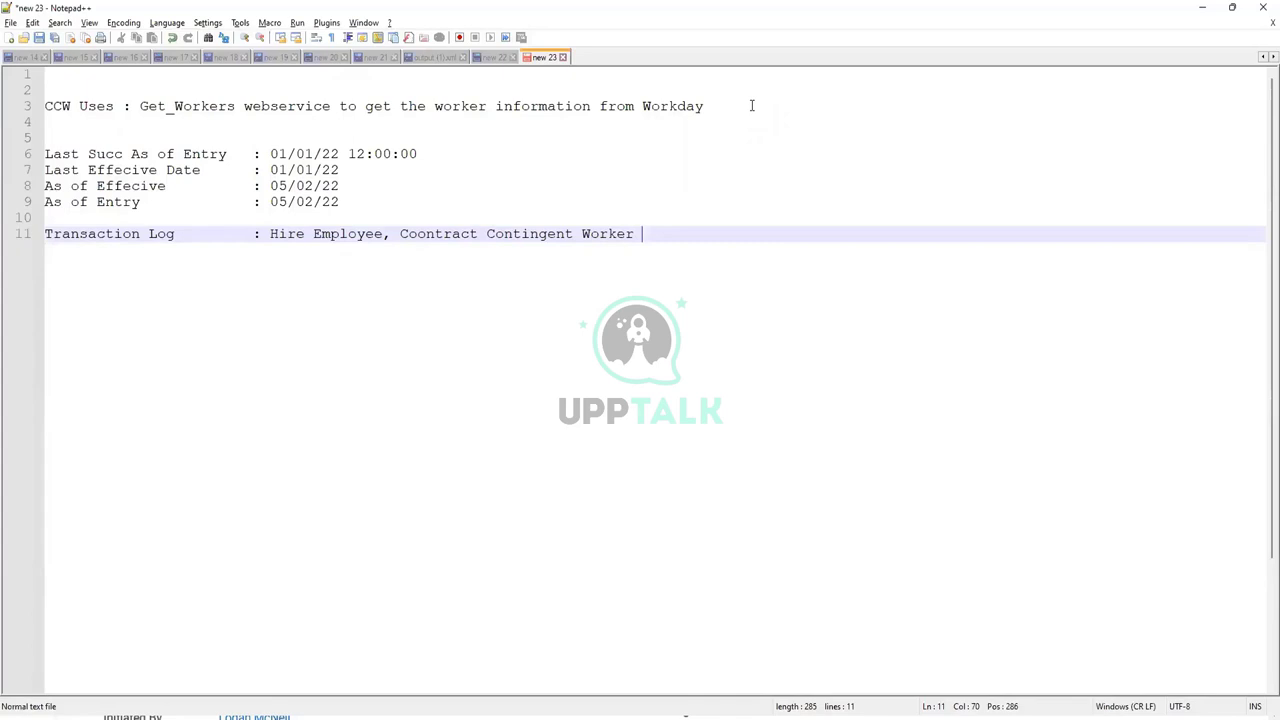
{"action": "key", "text": "Return"}
{"action": "key", "text": "Return"}
{"action": "key", "text": "Return"}
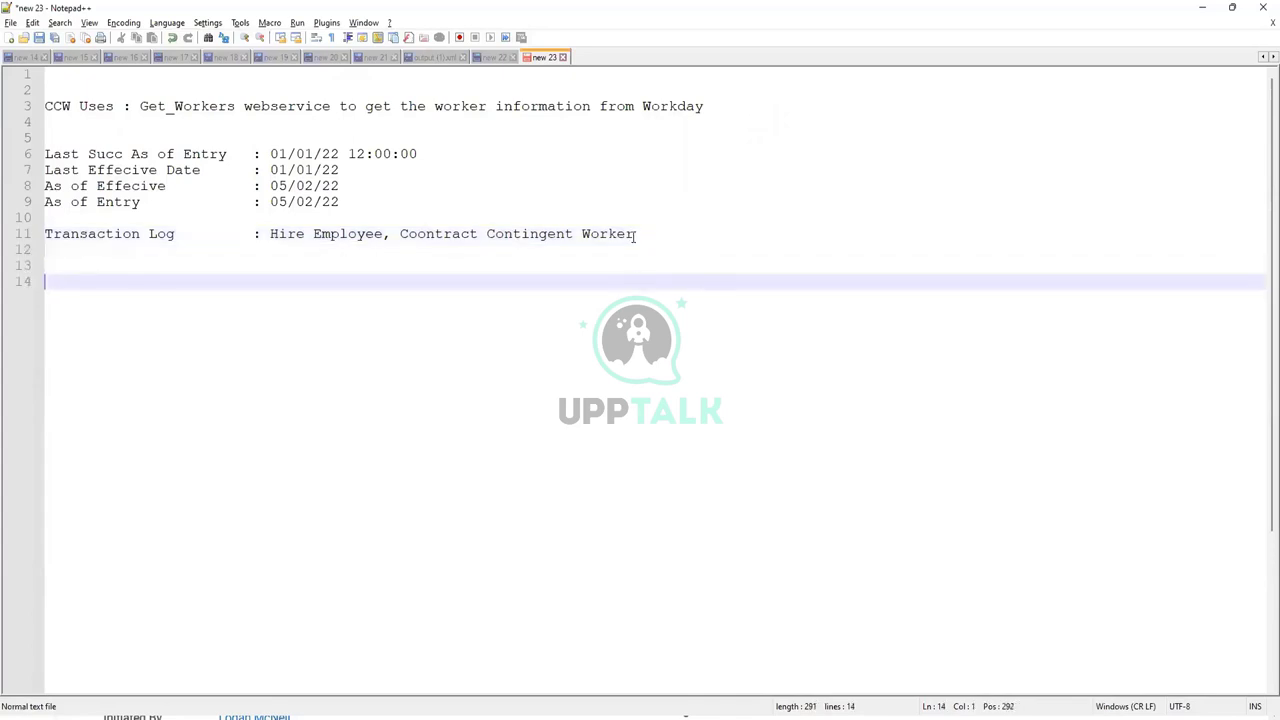
- Duplicate the parameter block below and change its log value to 'Contact Information Chan'
{"action": "left_click_drag", "start_coordinate": [640, 233], "coordinate": [372, 233]}
{"action": "left_click_drag", "start_coordinate": [253, 204], "coordinate": [44, 153]}
{"action": "key", "text": "ctrl+c"}
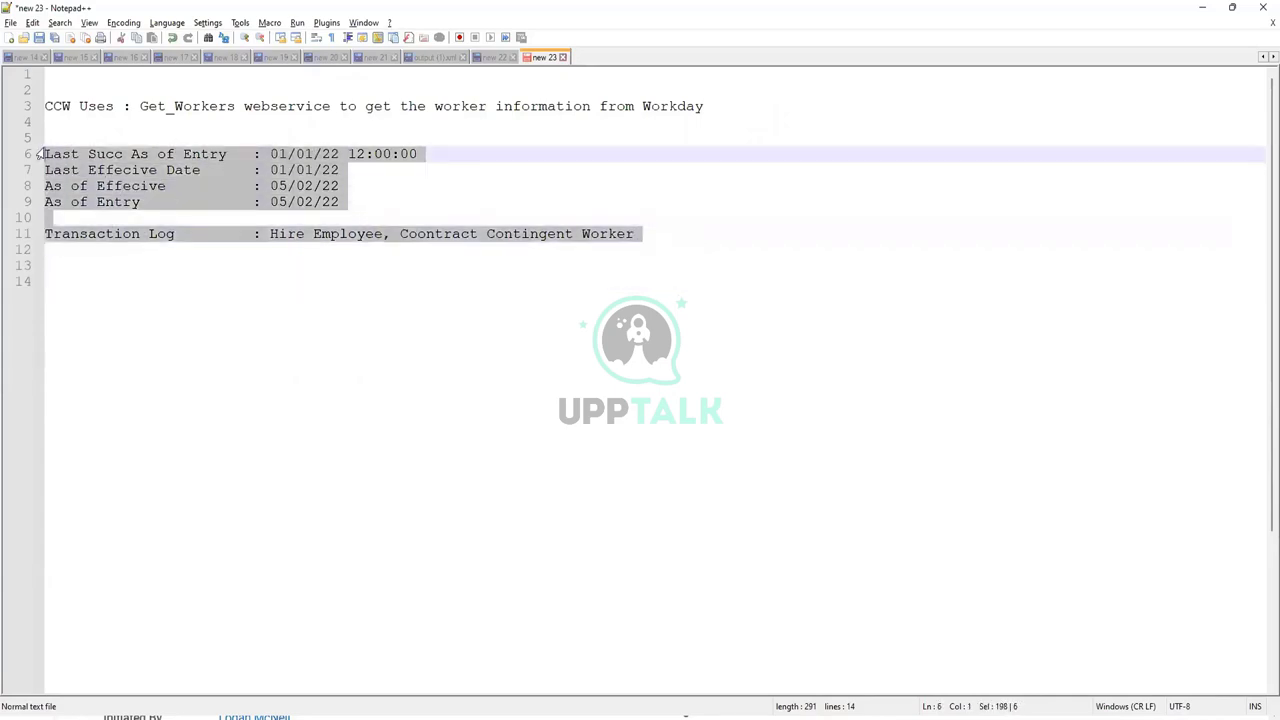
{"action": "left_click", "coordinate": [78, 278]}
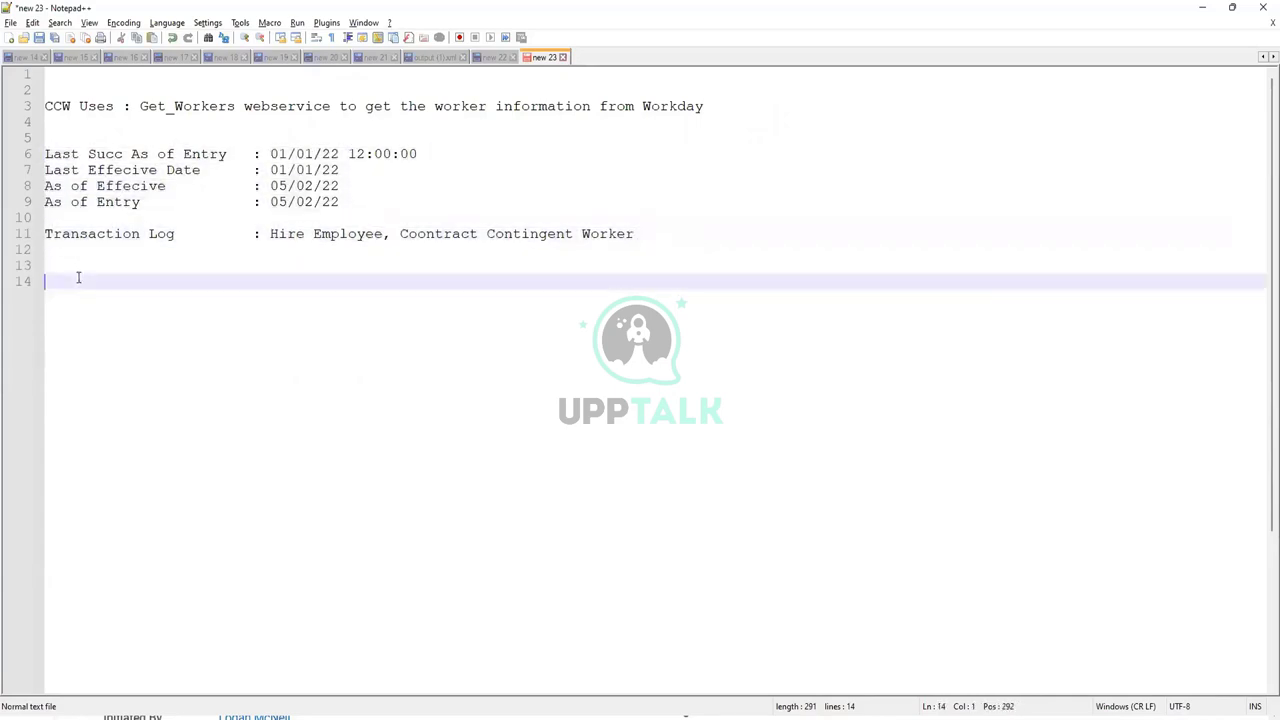
{"action": "key", "text": "ctrl+v"}
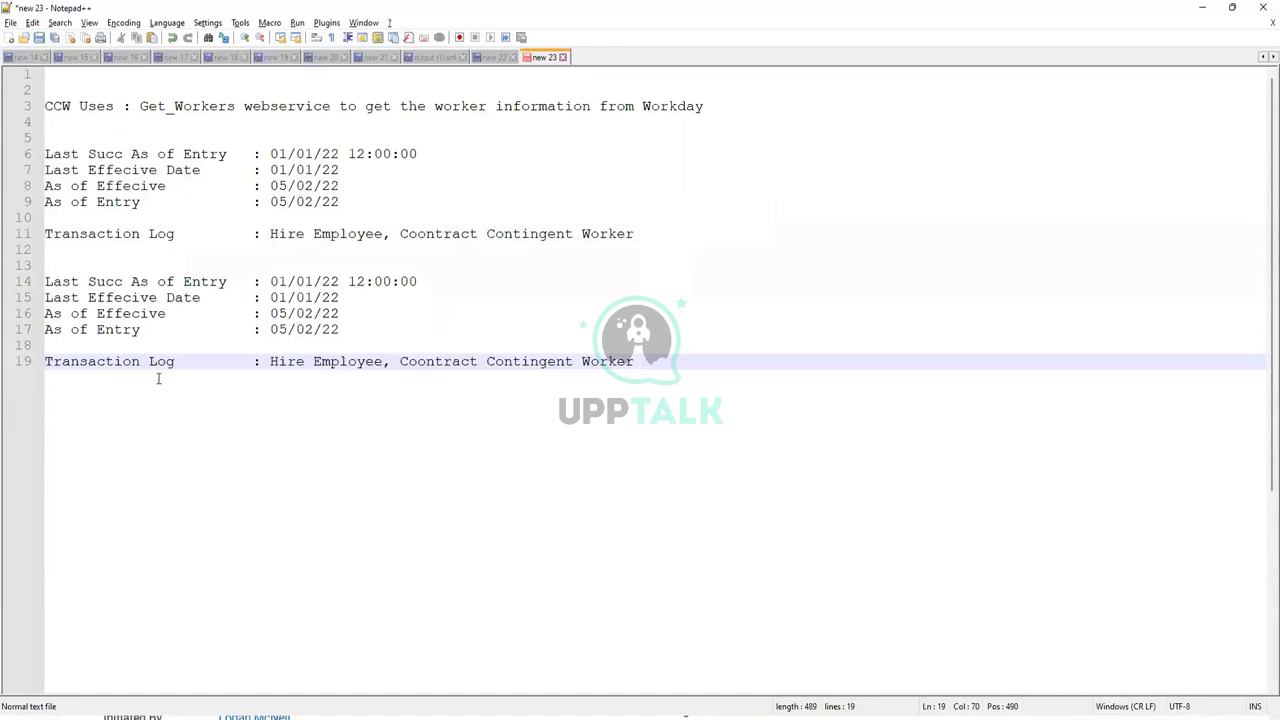
{"action": "left_click_drag", "start_coordinate": [271, 361], "coordinate": [678, 358]}
{"action": "type", "text": "Conta"}
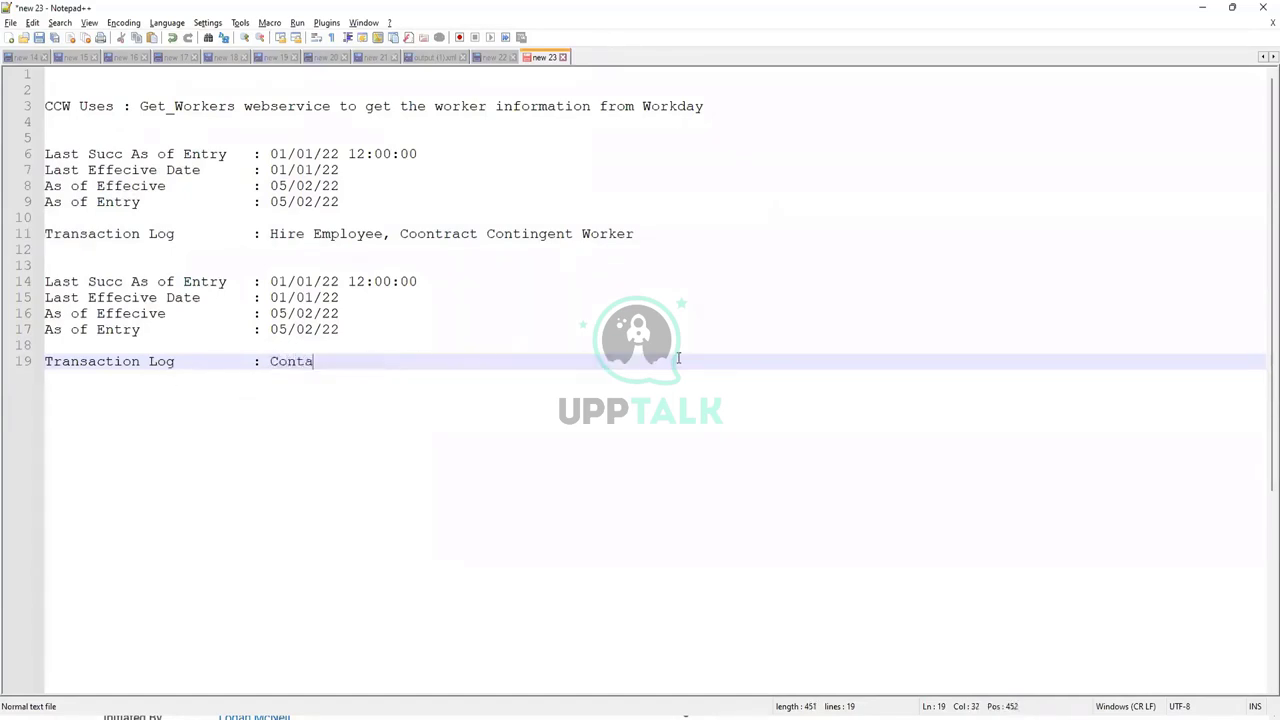
{"action": "key", "text": "BackSpace"}
{"action": "type", "text": "act Information Chan"}
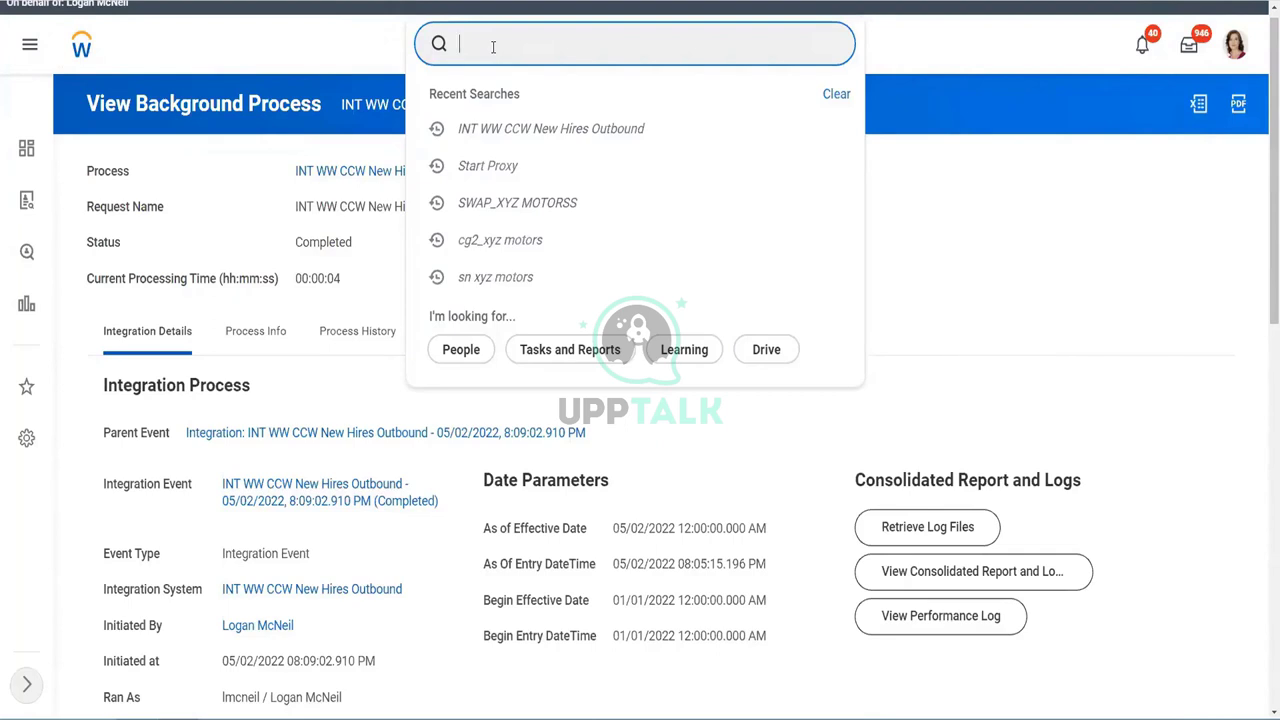
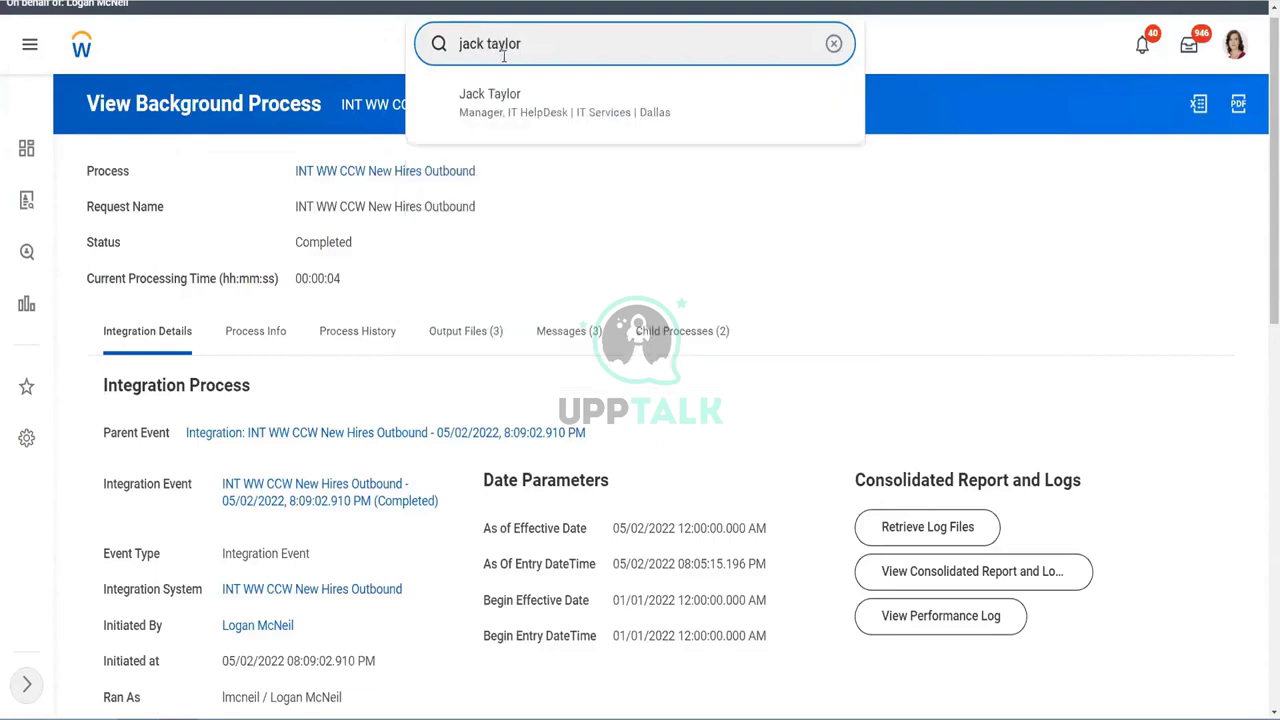
- Search for the worker, open their profile, and start Change Home Contact Information from Personal Data
{"action": "left_click", "coordinate": [520, 105]}
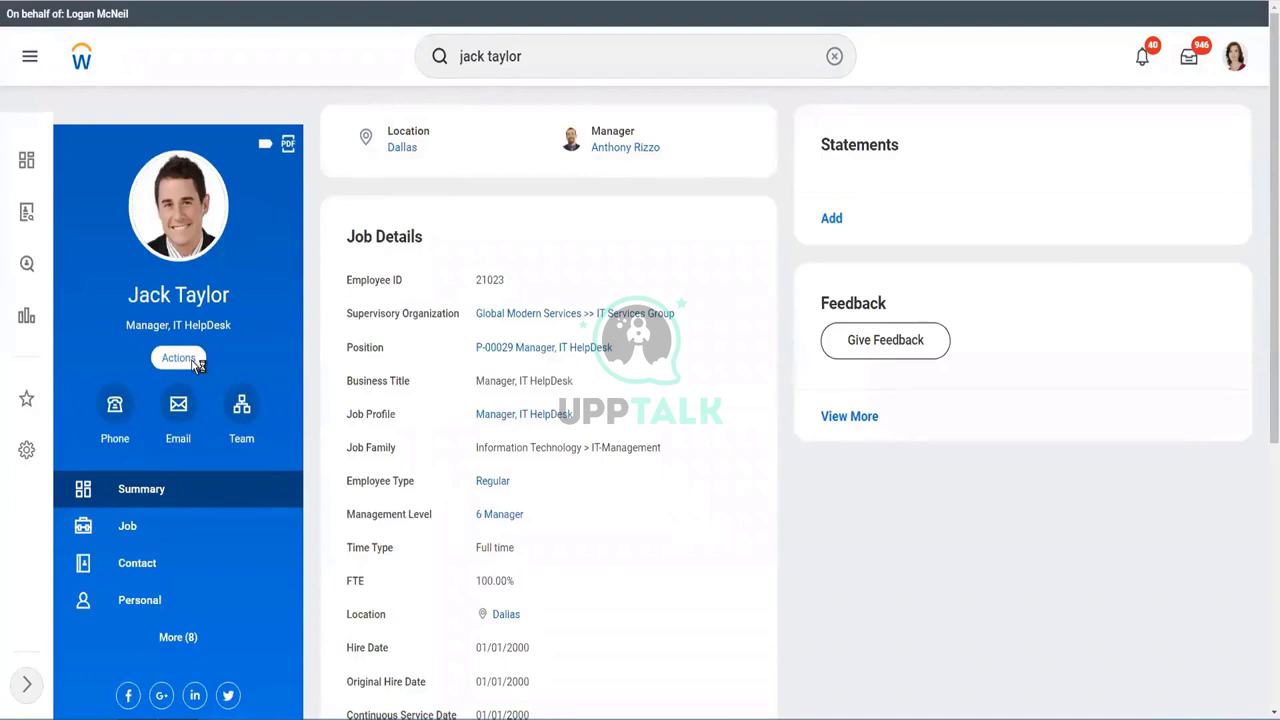
{"action": "left_click", "coordinate": [180, 358]}
{"action": "scroll", "coordinate": [326, 494], "scroll_direction": "down", "scroll_amount": 5}
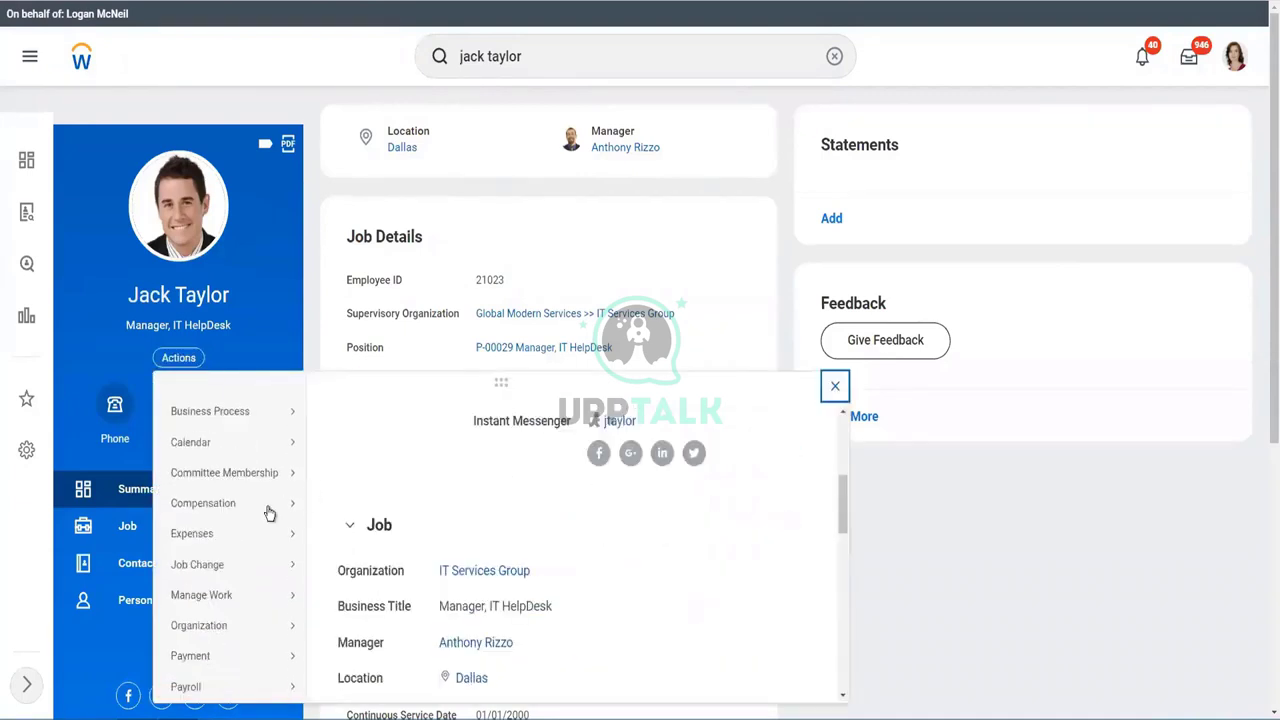
{"action": "scroll", "coordinate": [268, 513], "scroll_direction": "down", "scroll_amount": 3}
{"action": "mouse_move", "coordinate": [216, 535]}
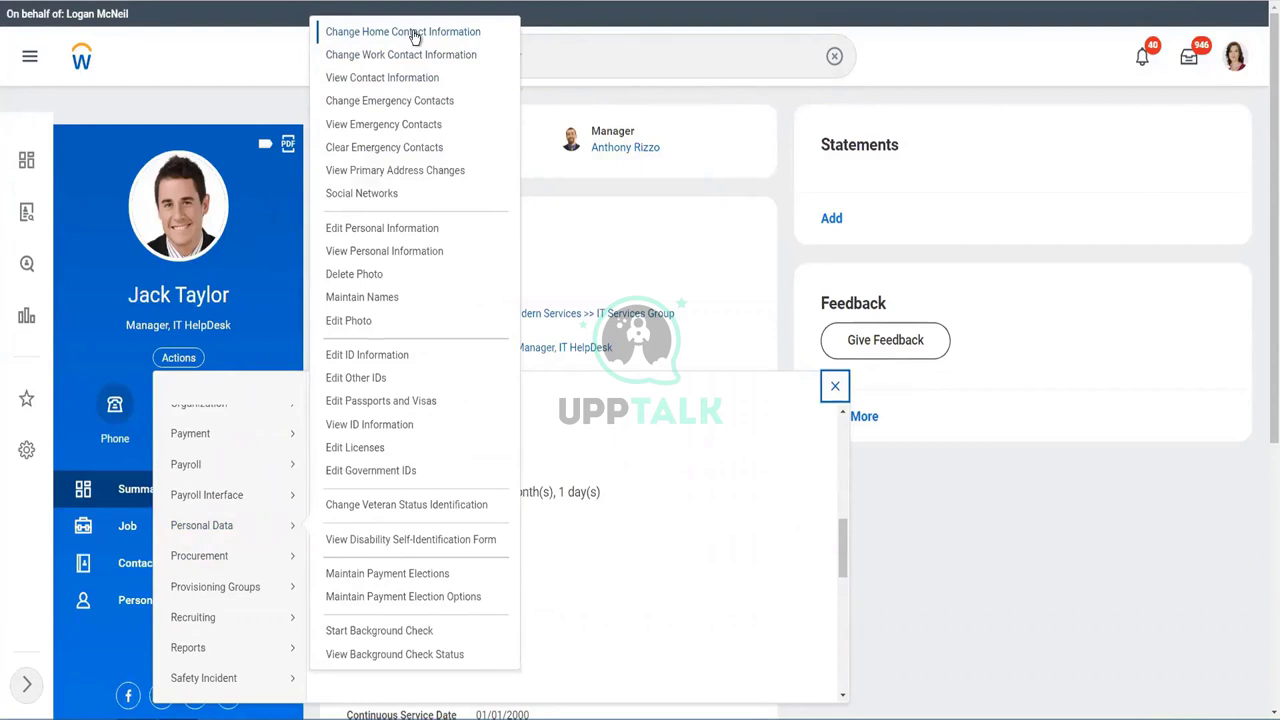
{"action": "left_click", "coordinate": [415, 37]}
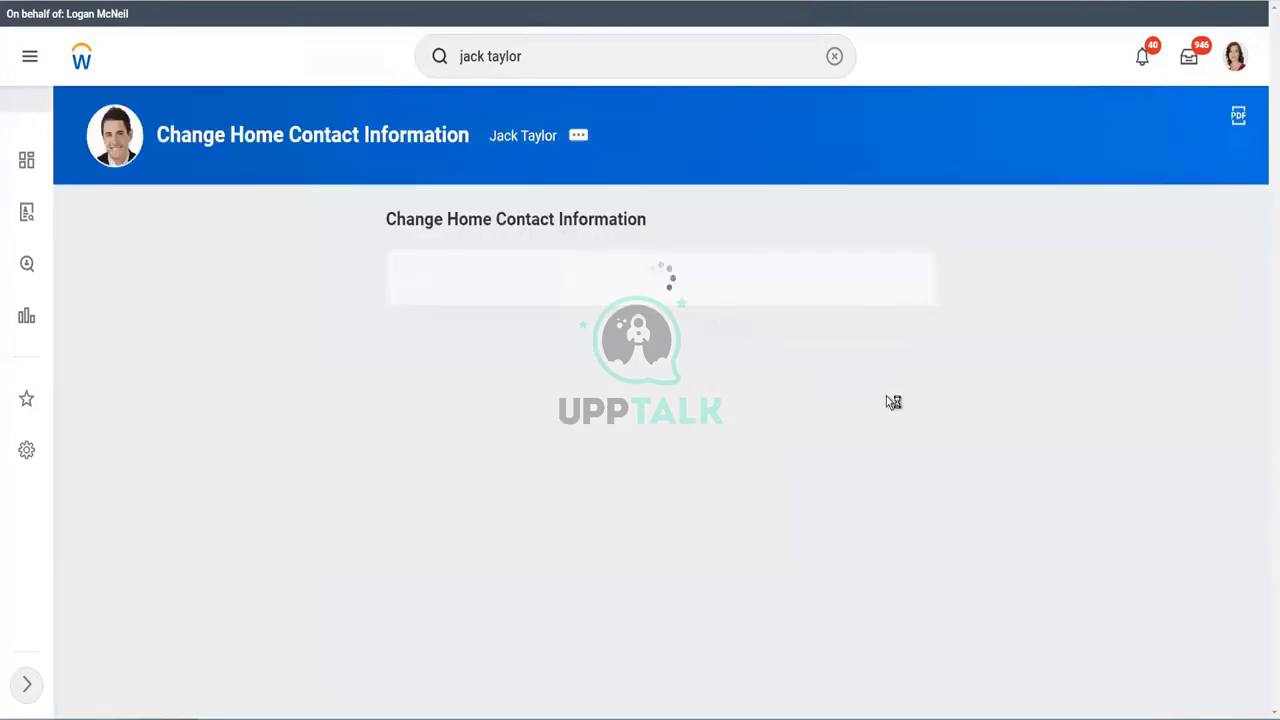
- Scroll through the Change Home Contact Information form to review address, phone, email and messenger entries
{"action": "scroll", "coordinate": [731, 411], "scroll_direction": "down", "scroll_amount": 1}
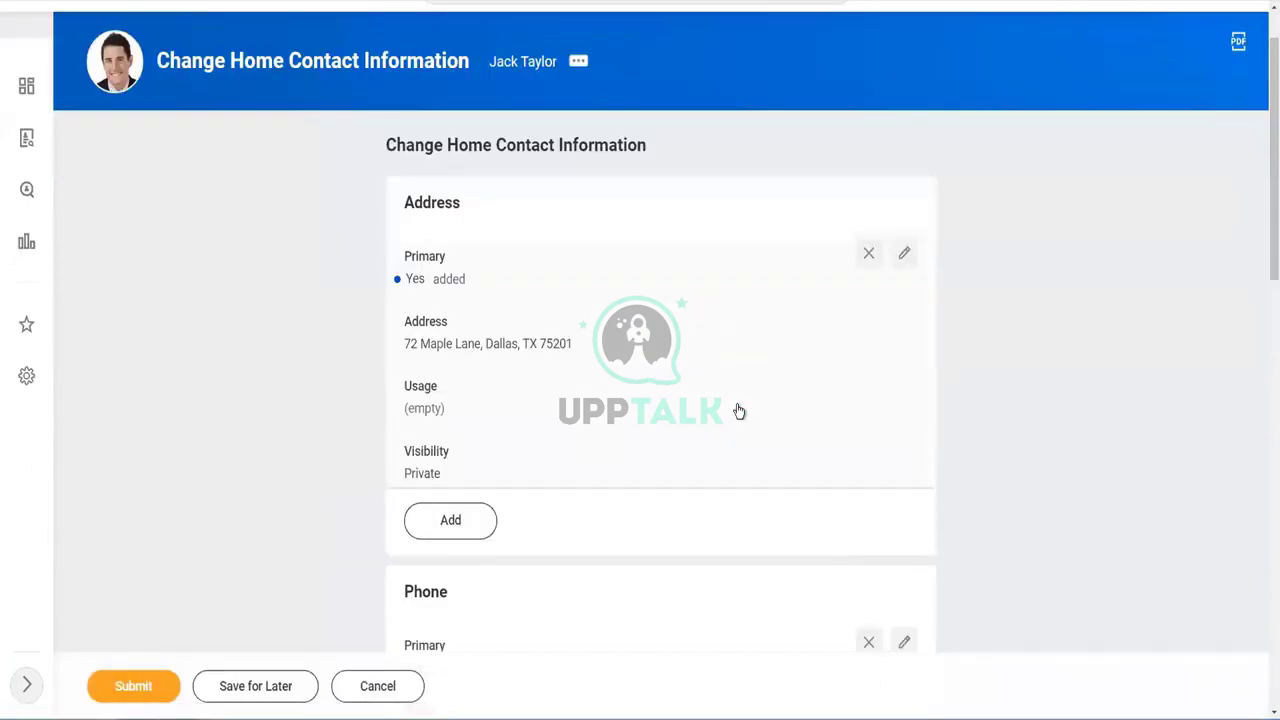
{"action": "scroll", "coordinate": [583, 346], "scroll_direction": "down", "scroll_amount": 3}
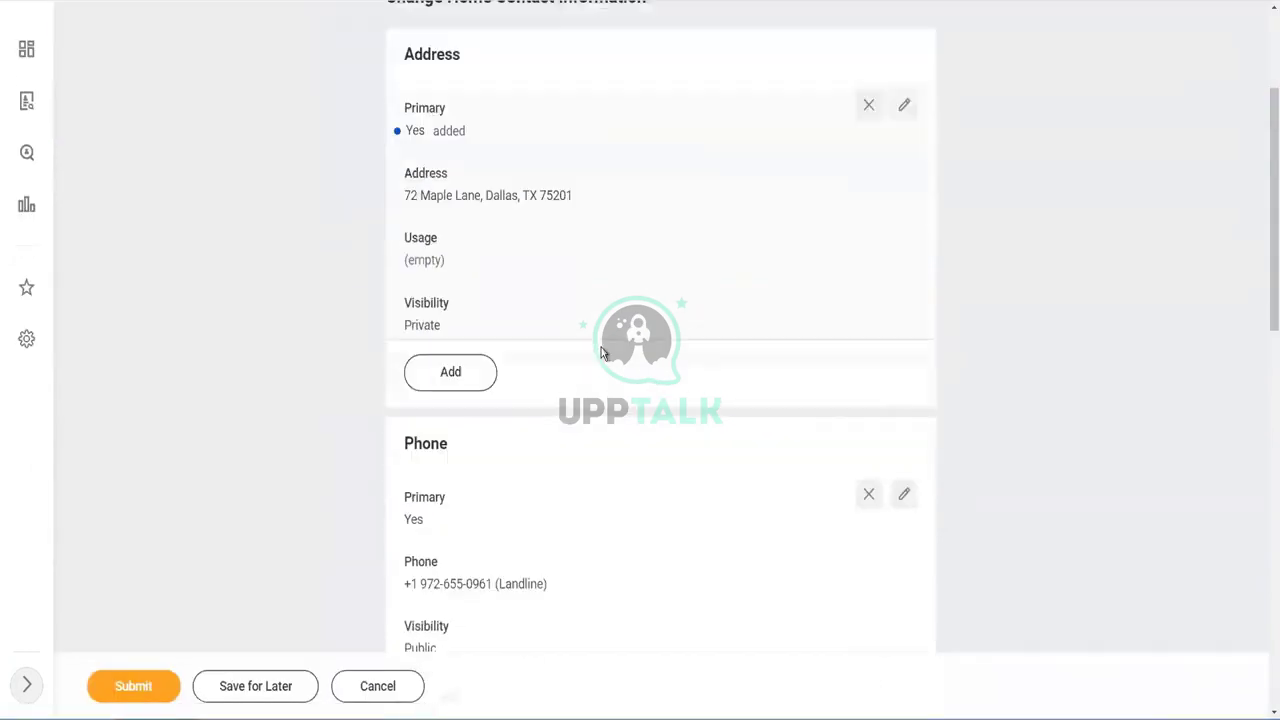
{"action": "scroll", "coordinate": [680, 348], "scroll_direction": "down", "scroll_amount": 2}
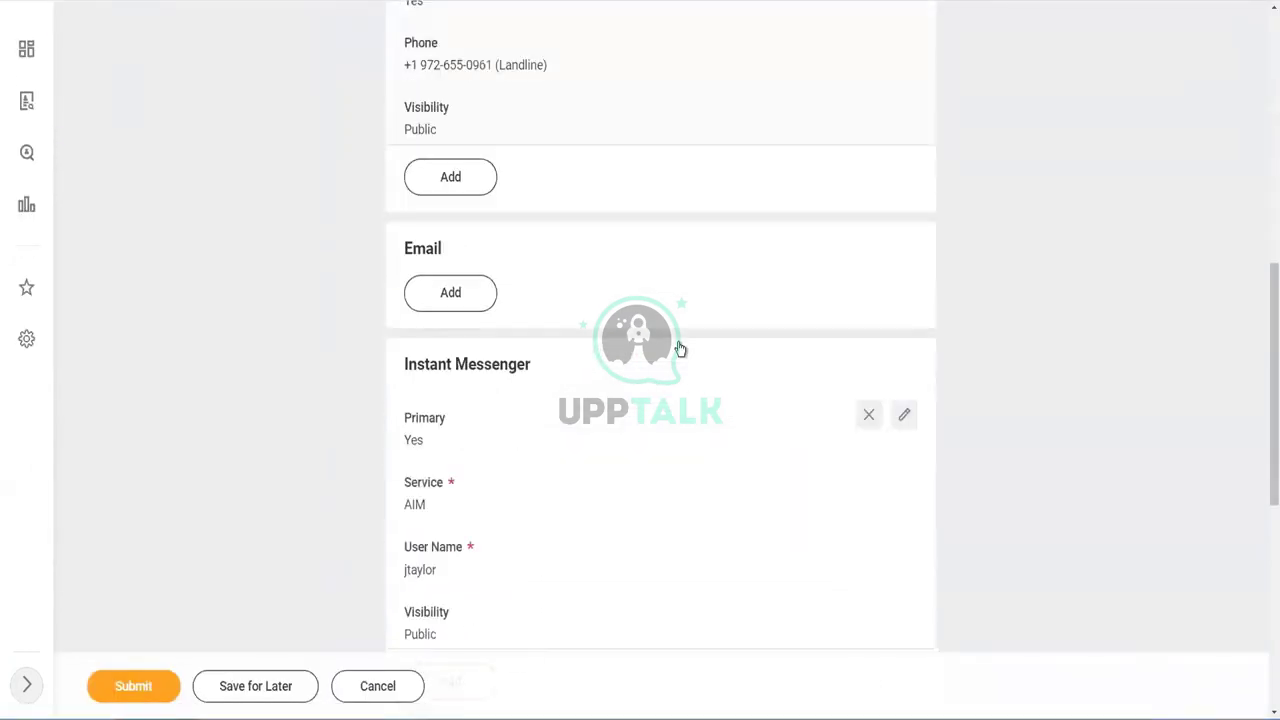
{"action": "scroll", "coordinate": [598, 312], "scroll_direction": "up", "scroll_amount": 2}
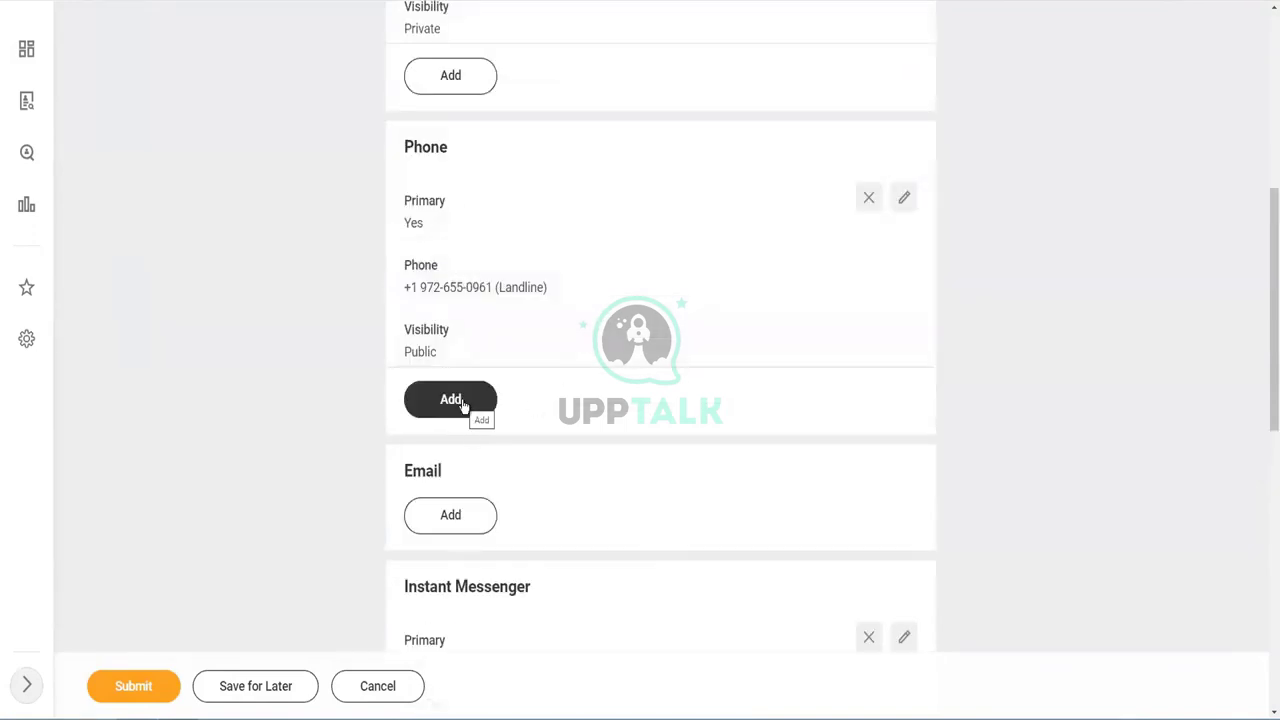
- Add a new mobile phone entry with the worker's new number and Public visibility
{"action": "left_click", "coordinate": [462, 402]}
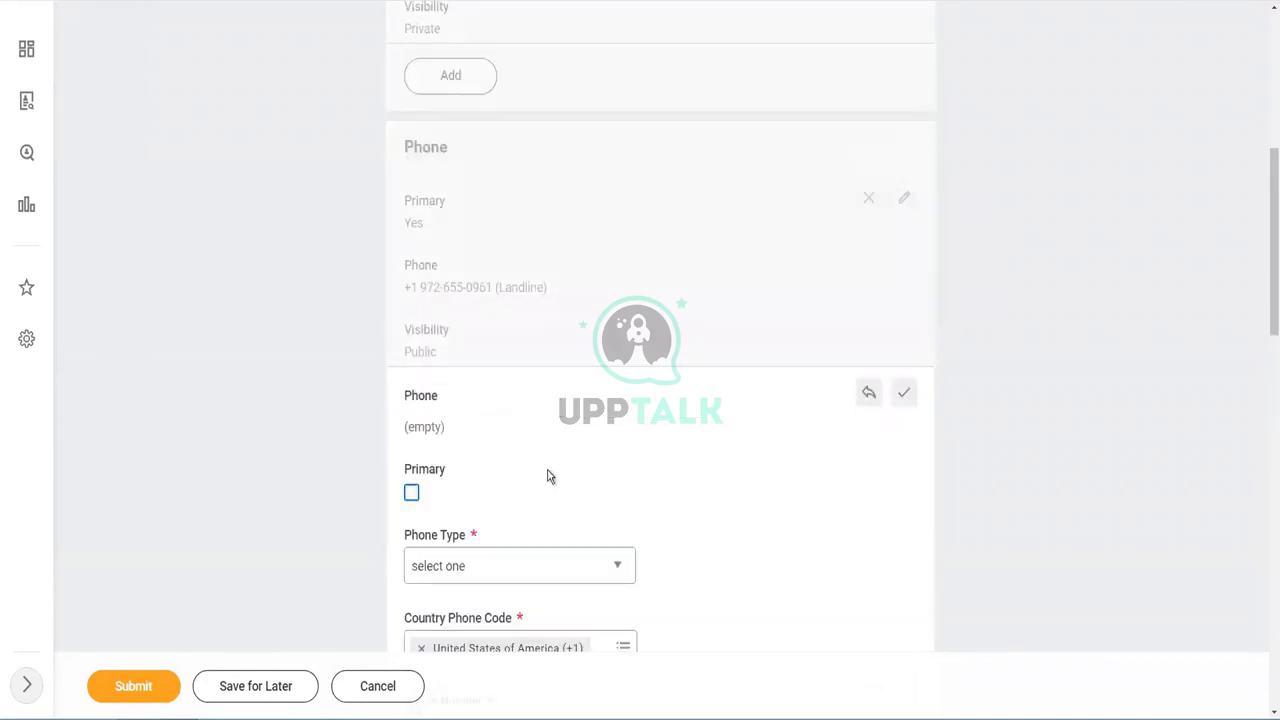
{"action": "scroll", "coordinate": [549, 477], "scroll_direction": "down", "scroll_amount": 1}
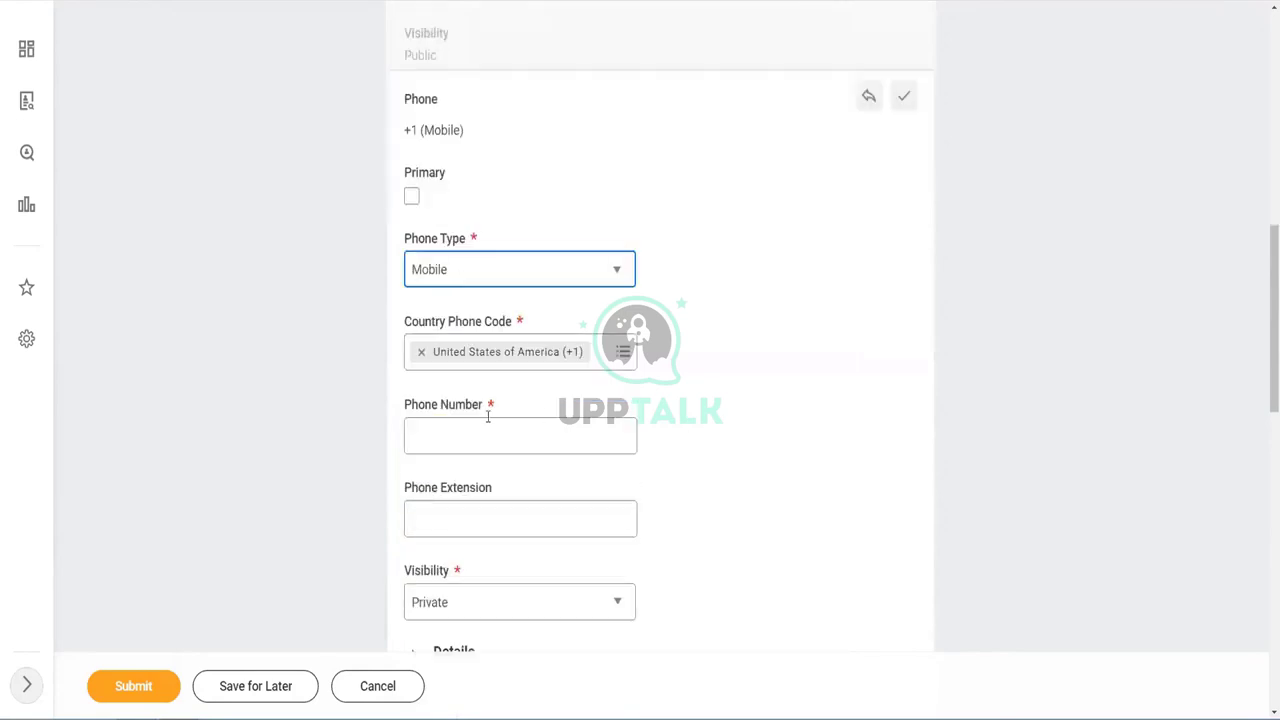
{"action": "left_click", "coordinate": [439, 435]}
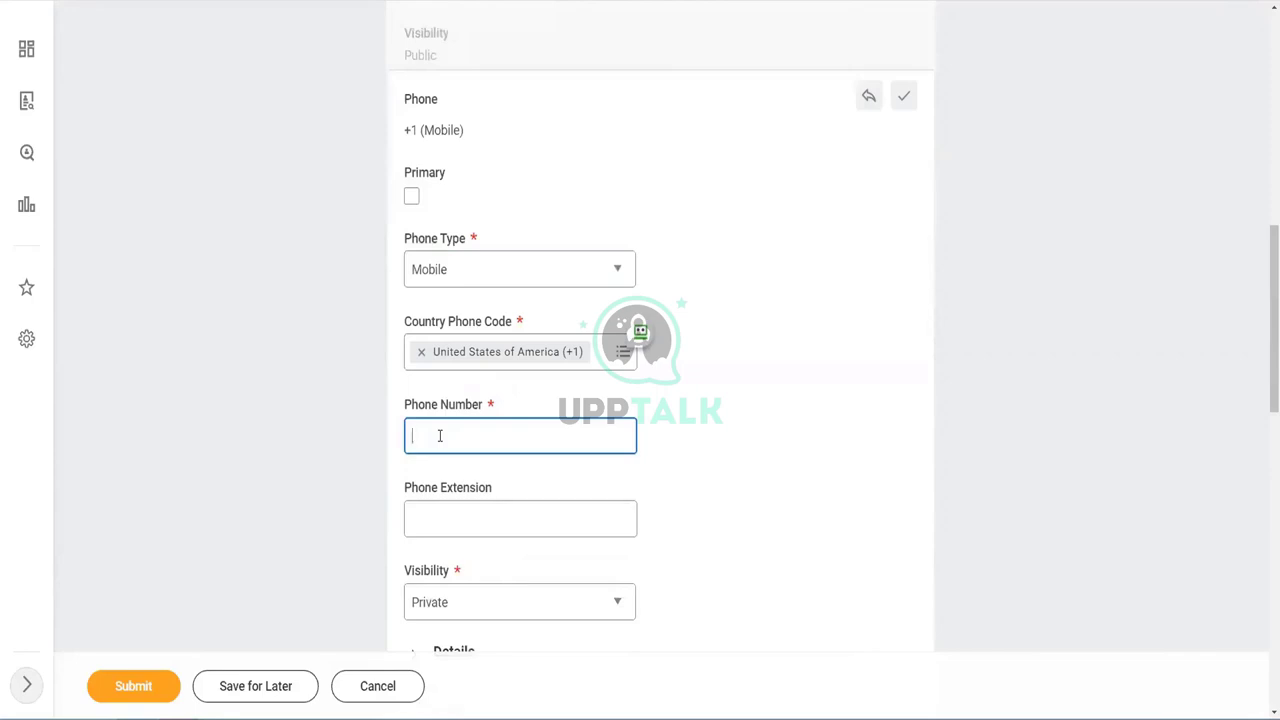
{"action": "scroll", "coordinate": [588, 400], "scroll_direction": "down", "scroll_amount": 3}
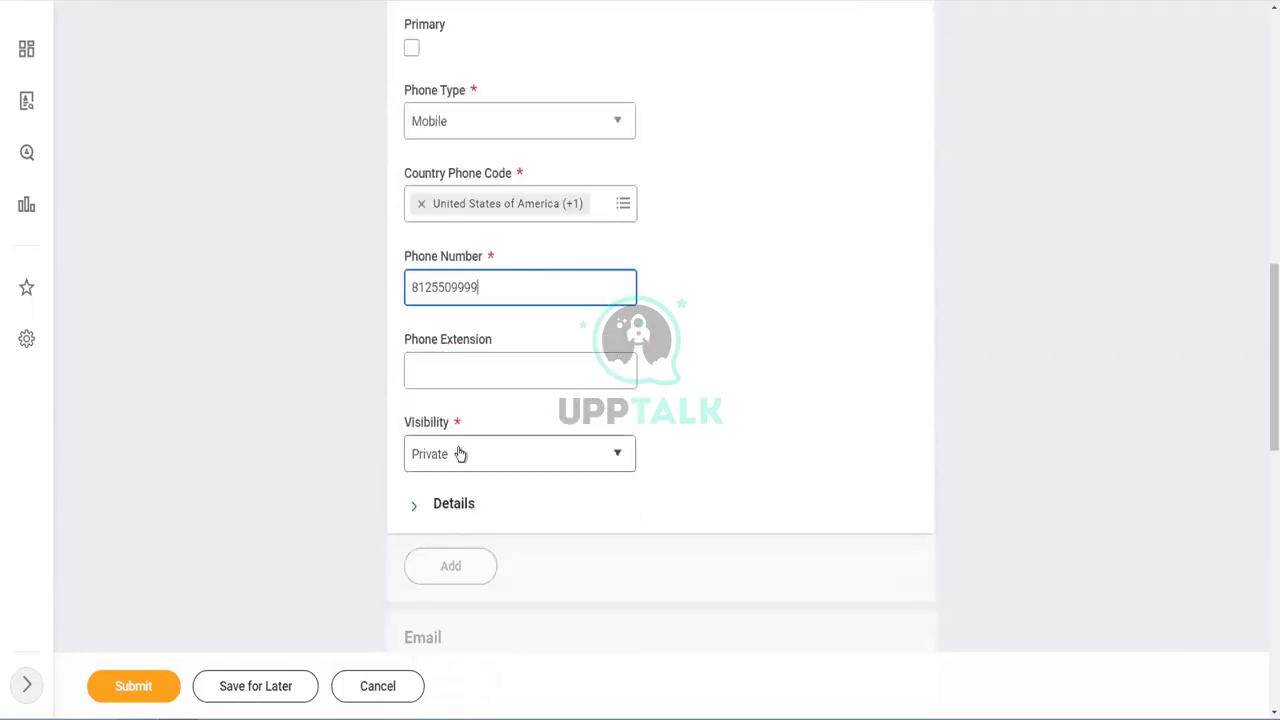
{"action": "left_click", "coordinate": [460, 454]}
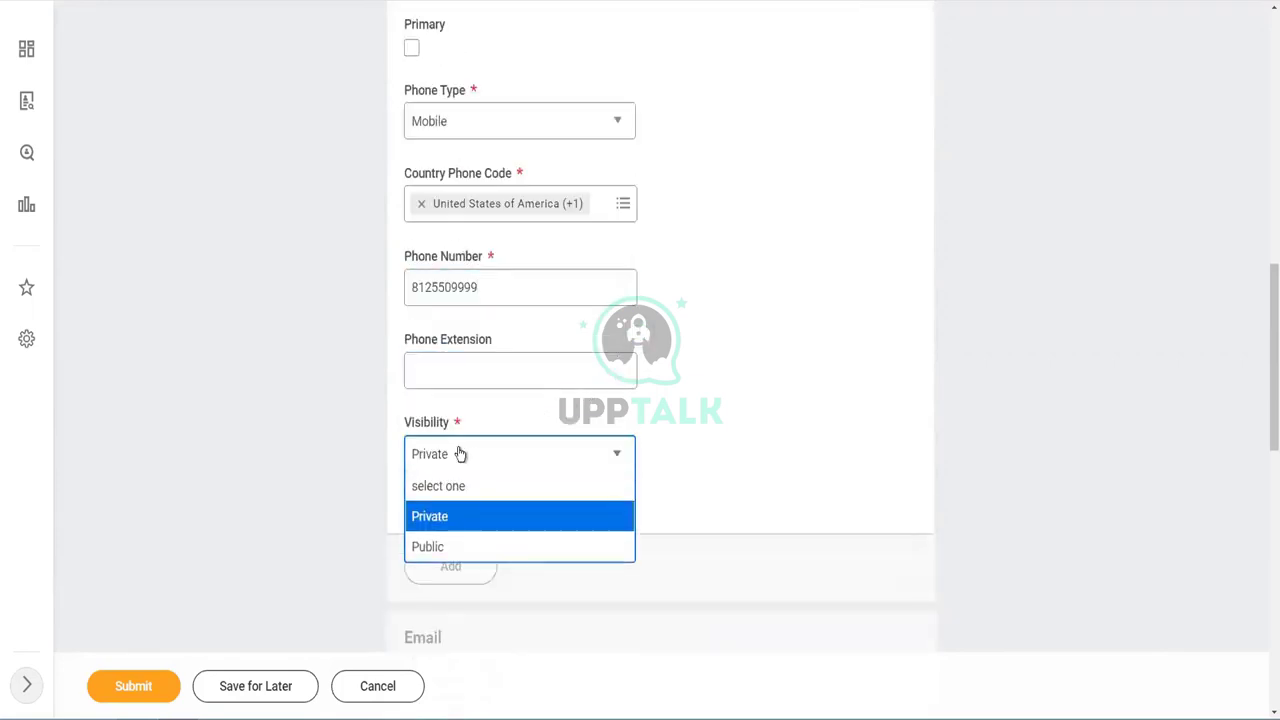
{"action": "left_click", "coordinate": [446, 548]}
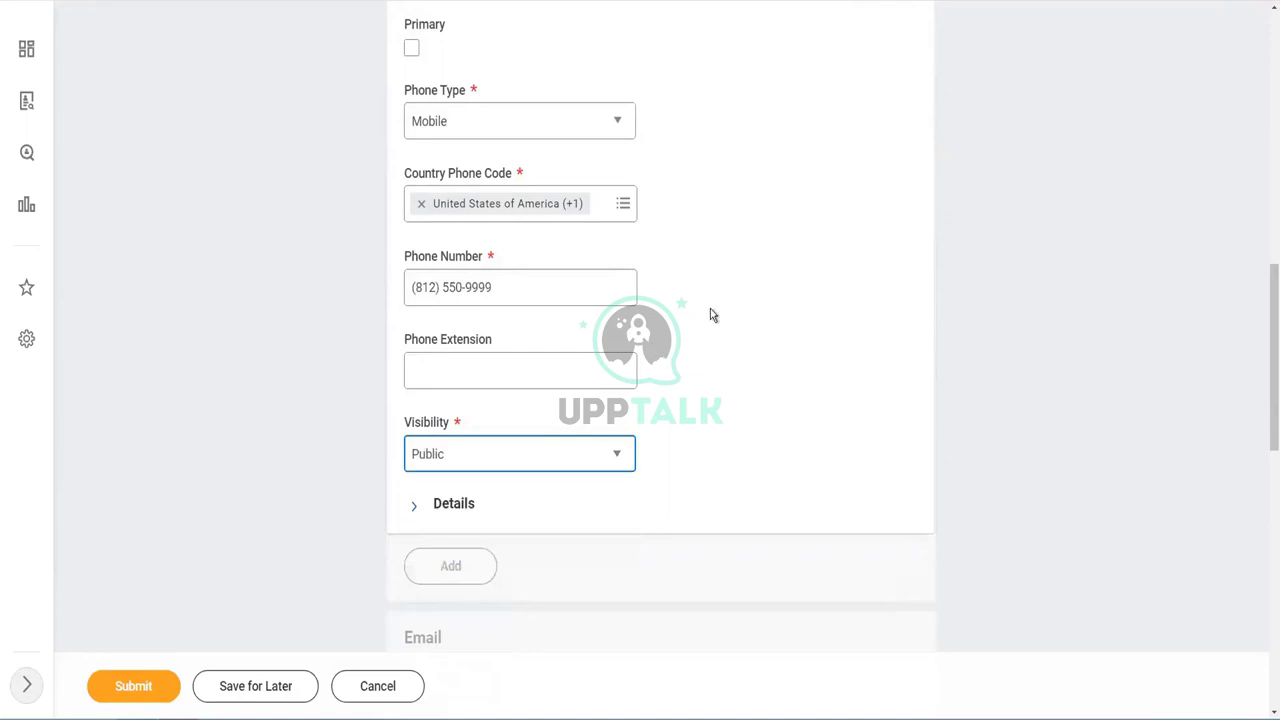
- Save the mobile phone entry and submit the home contact change
{"action": "left_click", "coordinate": [412, 508]}
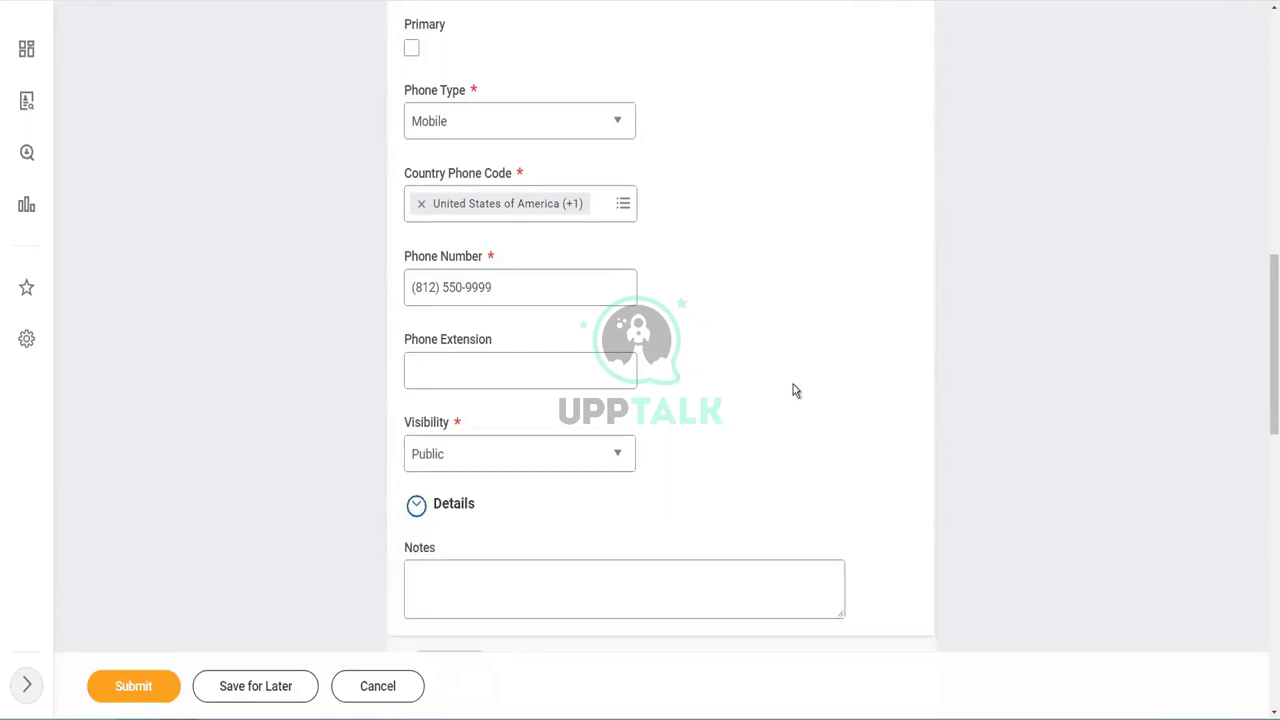
{"action": "scroll", "coordinate": [790, 380], "scroll_direction": "down", "scroll_amount": 4}
{"action": "scroll", "coordinate": [773, 351], "scroll_direction": "up", "scroll_amount": 6}
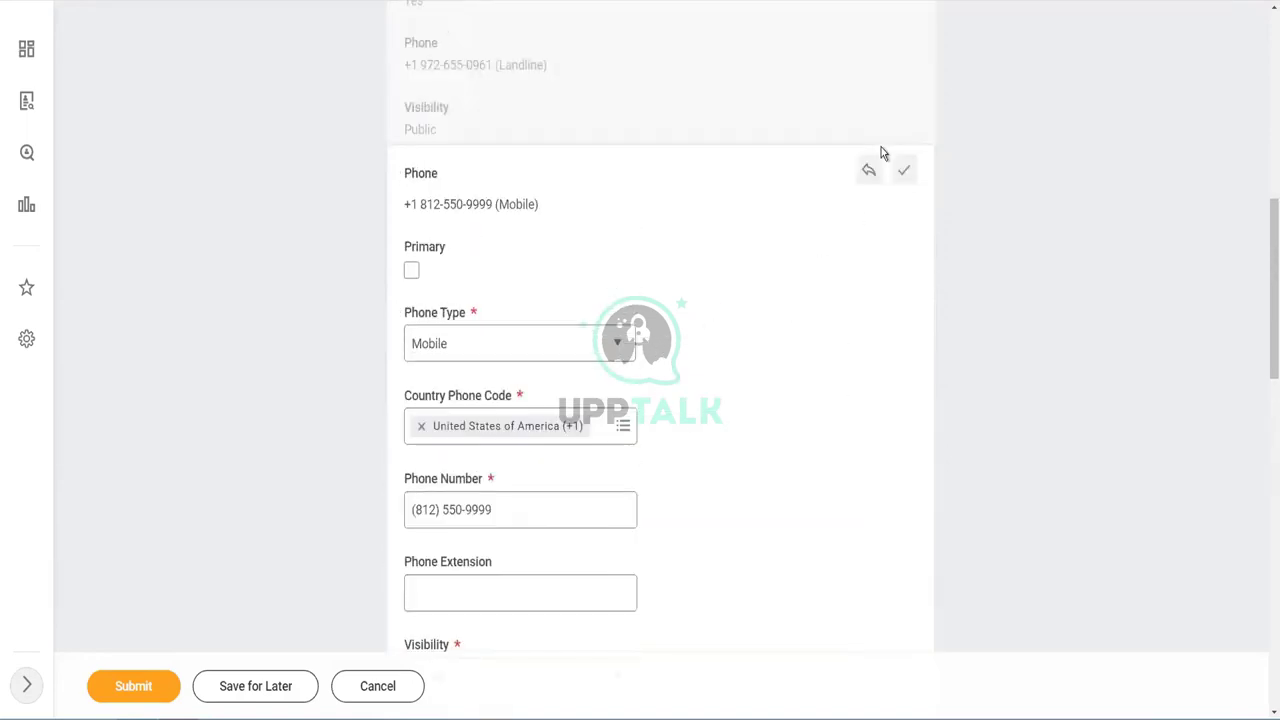
{"action": "left_click", "coordinate": [906, 172]}
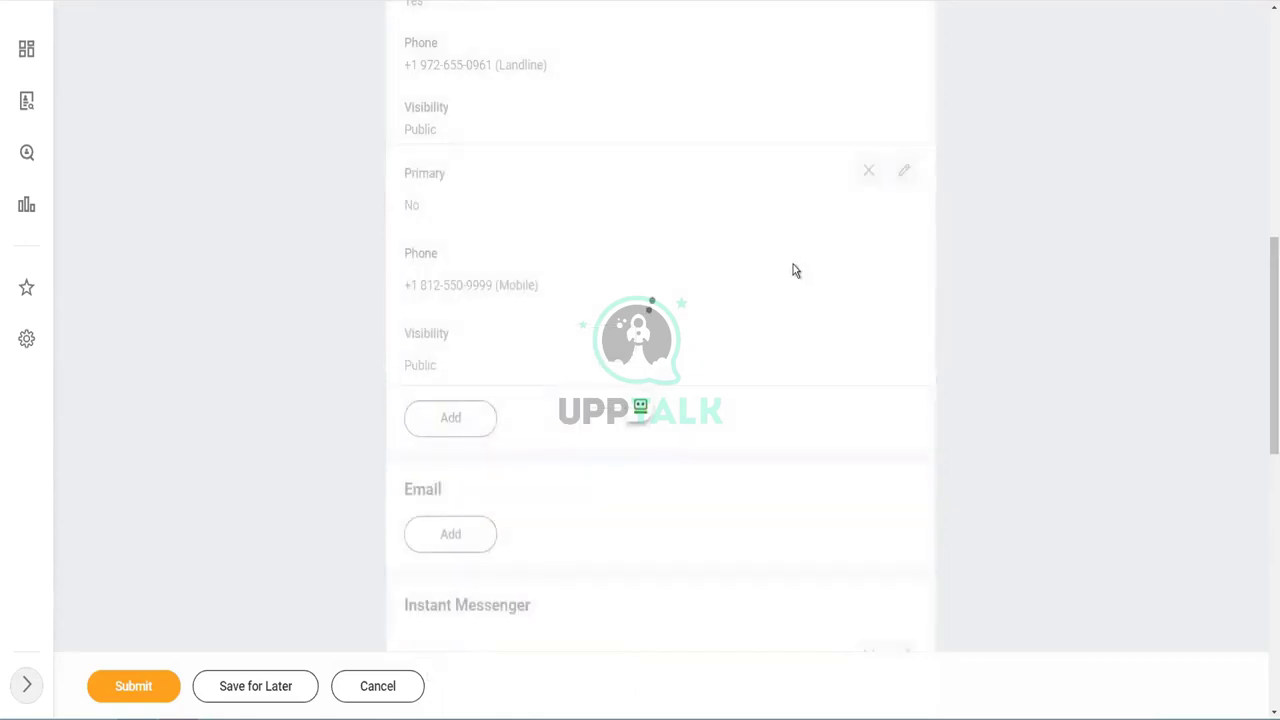
{"action": "left_click", "coordinate": [132, 692]}
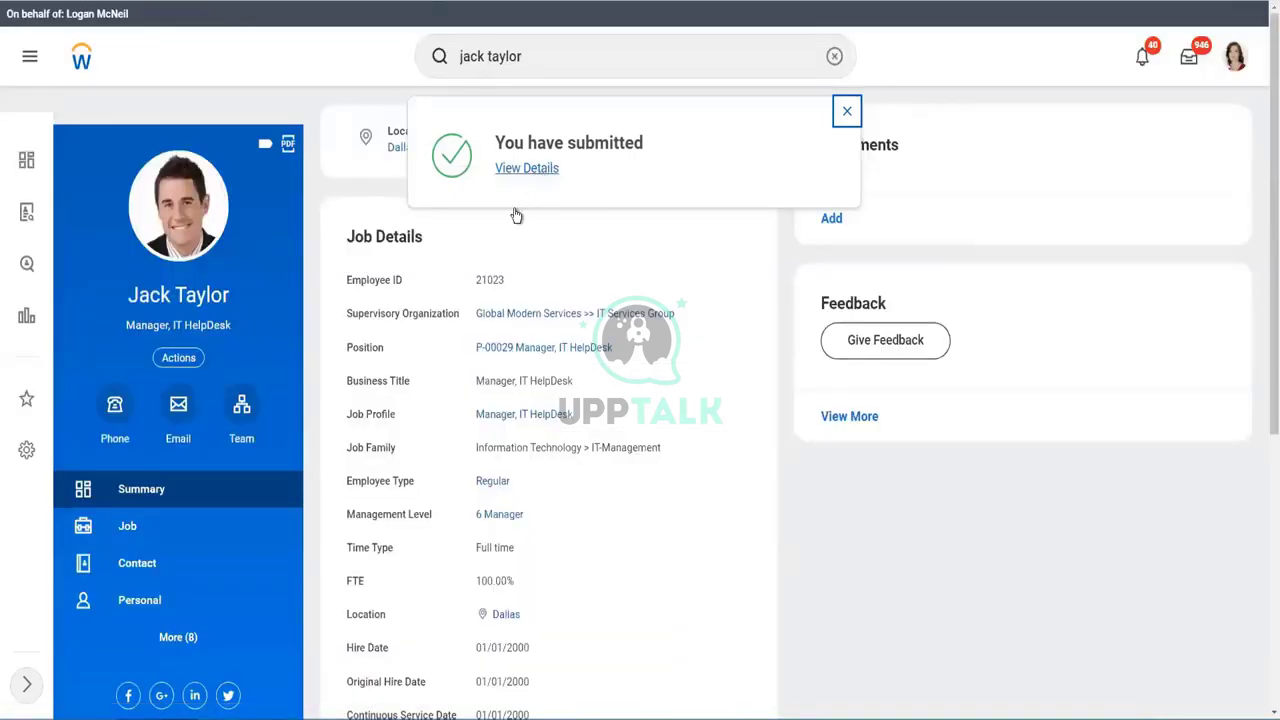
- Browse the worker's Personal Data actions, then close the actions list
{"action": "left_click", "coordinate": [190, 360]}
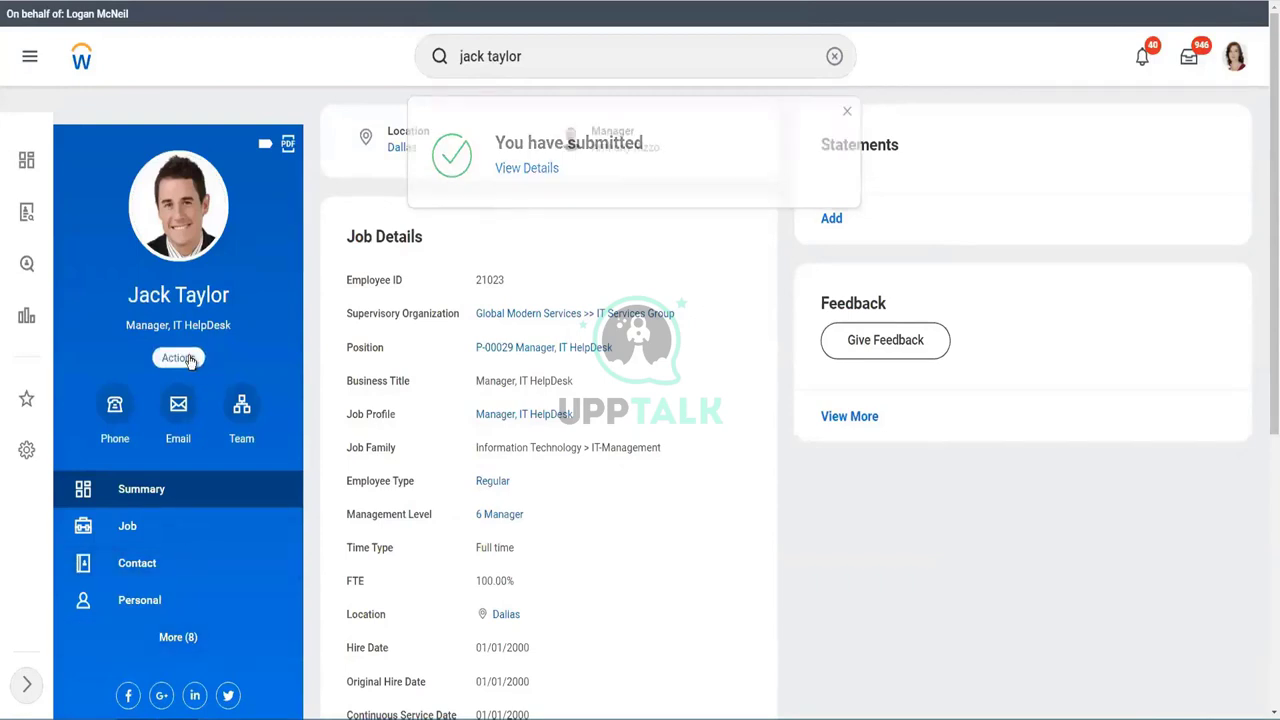
{"action": "left_click", "coordinate": [190, 360]}
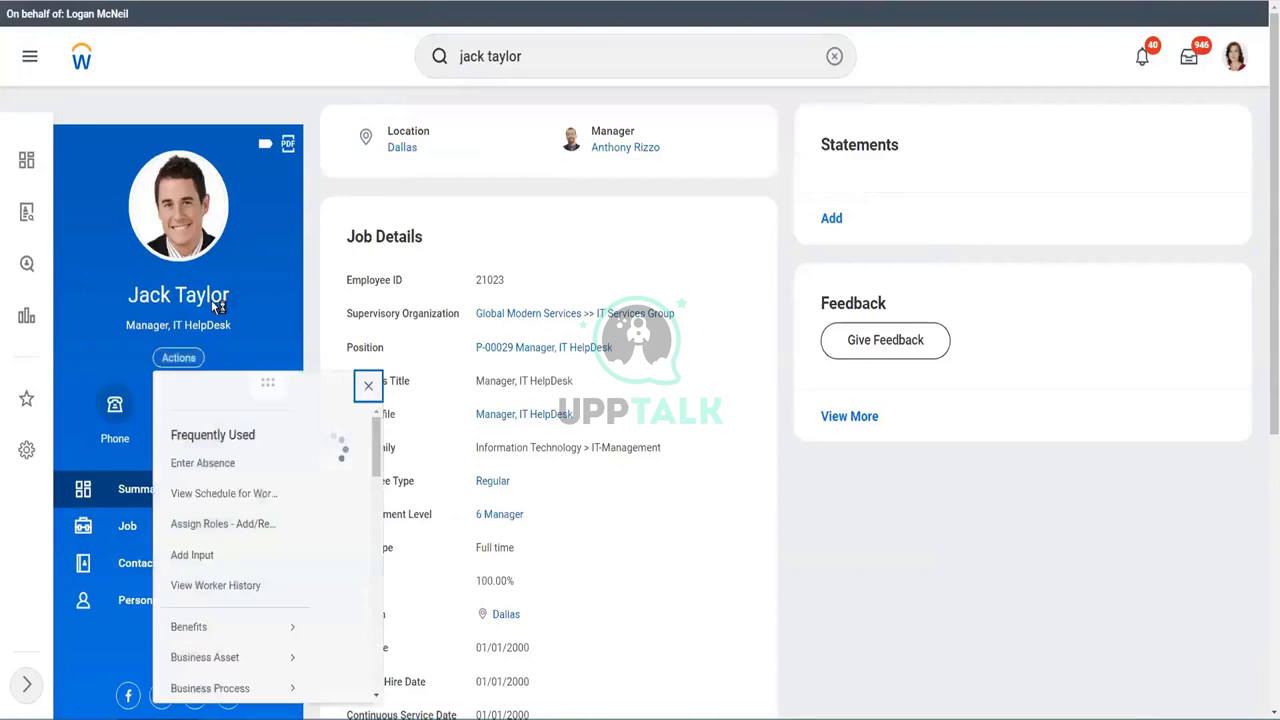
{"action": "scroll", "coordinate": [251, 530], "scroll_direction": "down", "scroll_amount": 3}
{"action": "scroll", "coordinate": [251, 530], "scroll_direction": "down", "scroll_amount": 2}
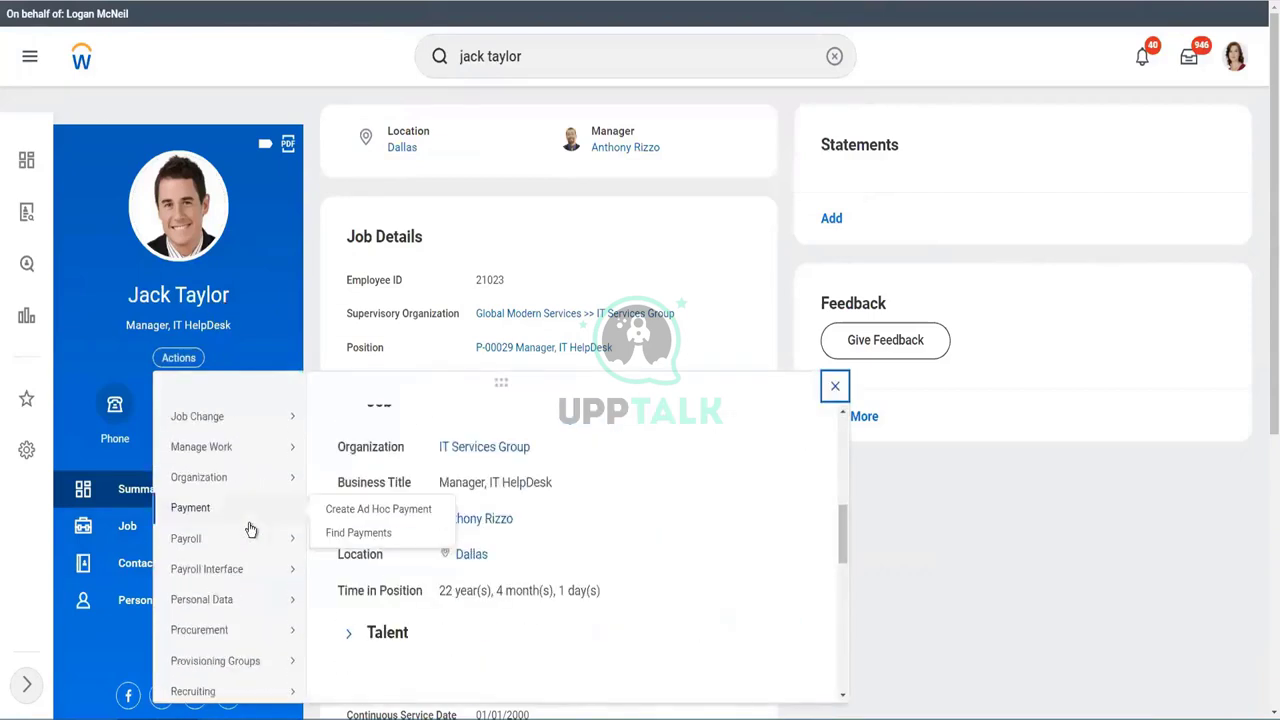
{"action": "mouse_move", "coordinate": [211, 607]}
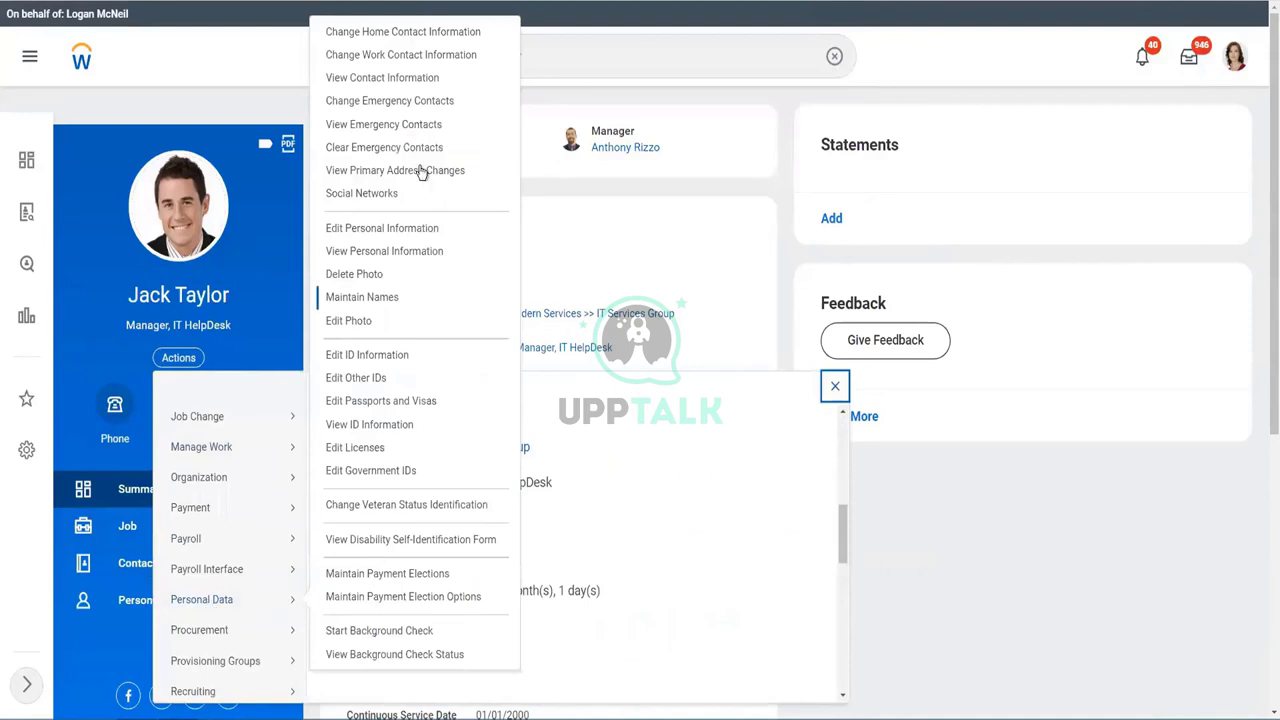
{"action": "key", "text": "Escape"}
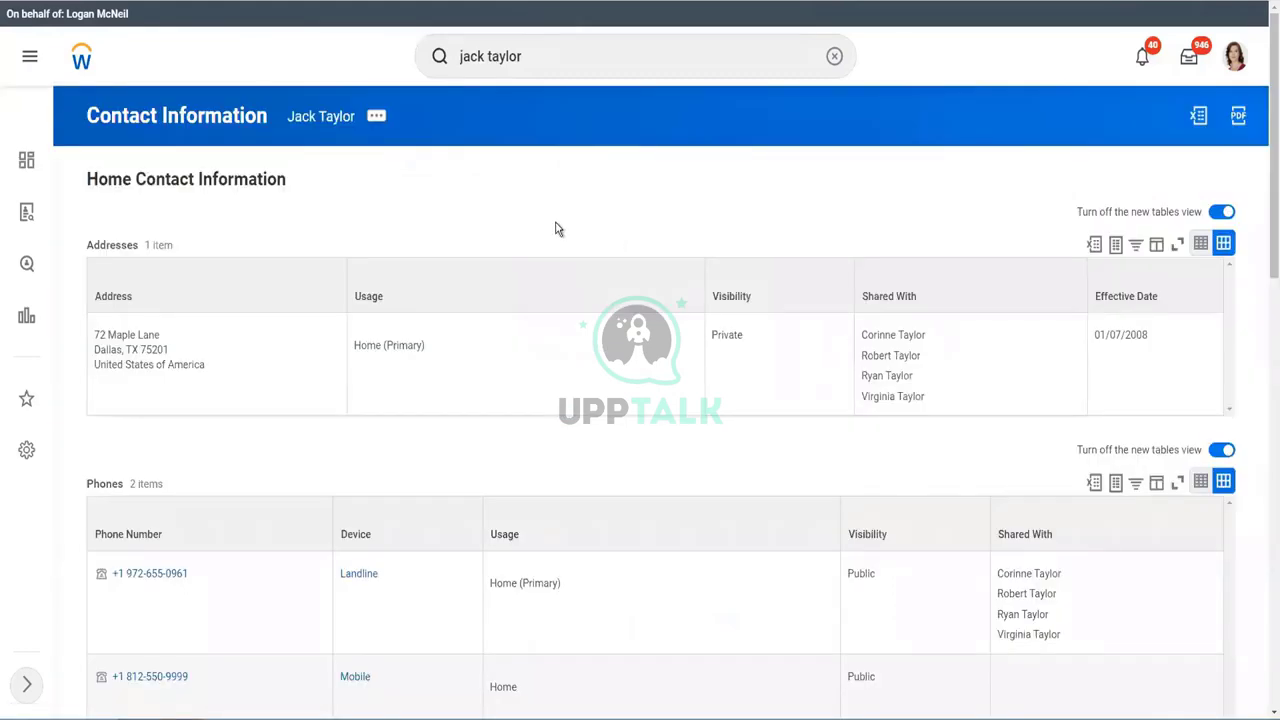
- Point out the new mobile phone row and its Public visibility in the Phones table
{"action": "scroll", "coordinate": [558, 229], "scroll_direction": "down", "scroll_amount": 3}
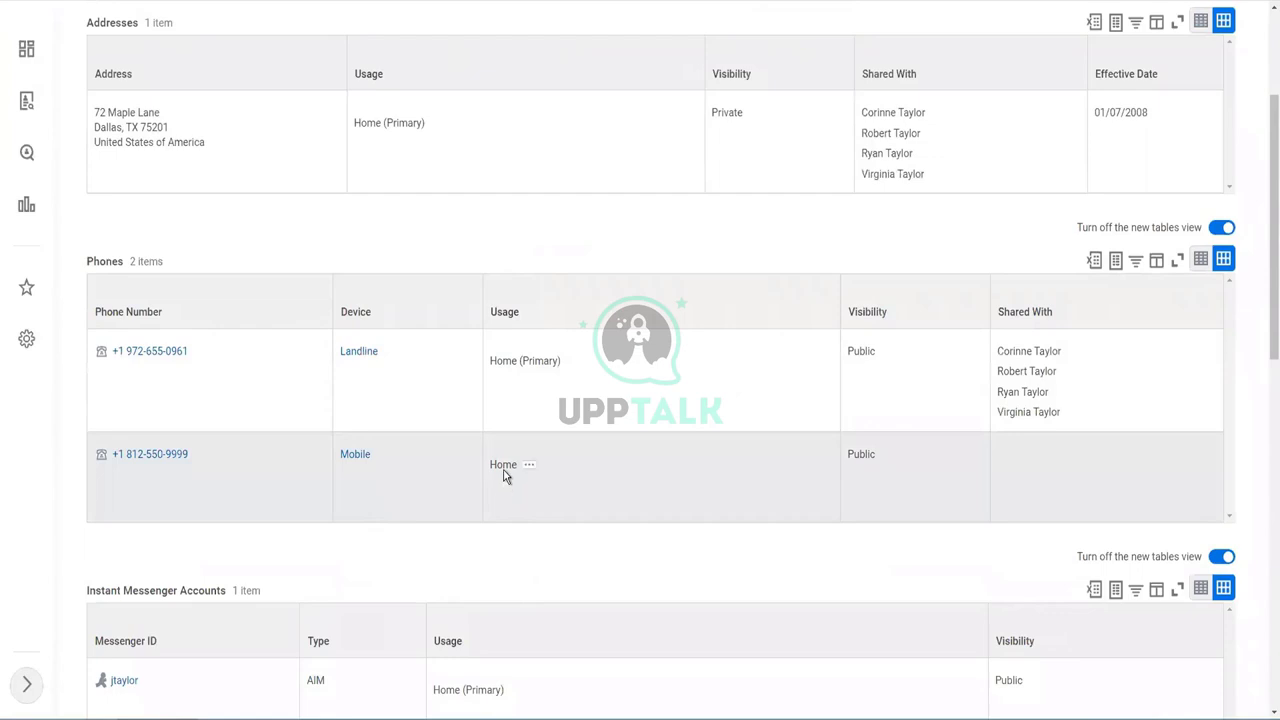
{"action": "left_click_drag", "start_coordinate": [497, 466], "coordinate": [511, 466]}
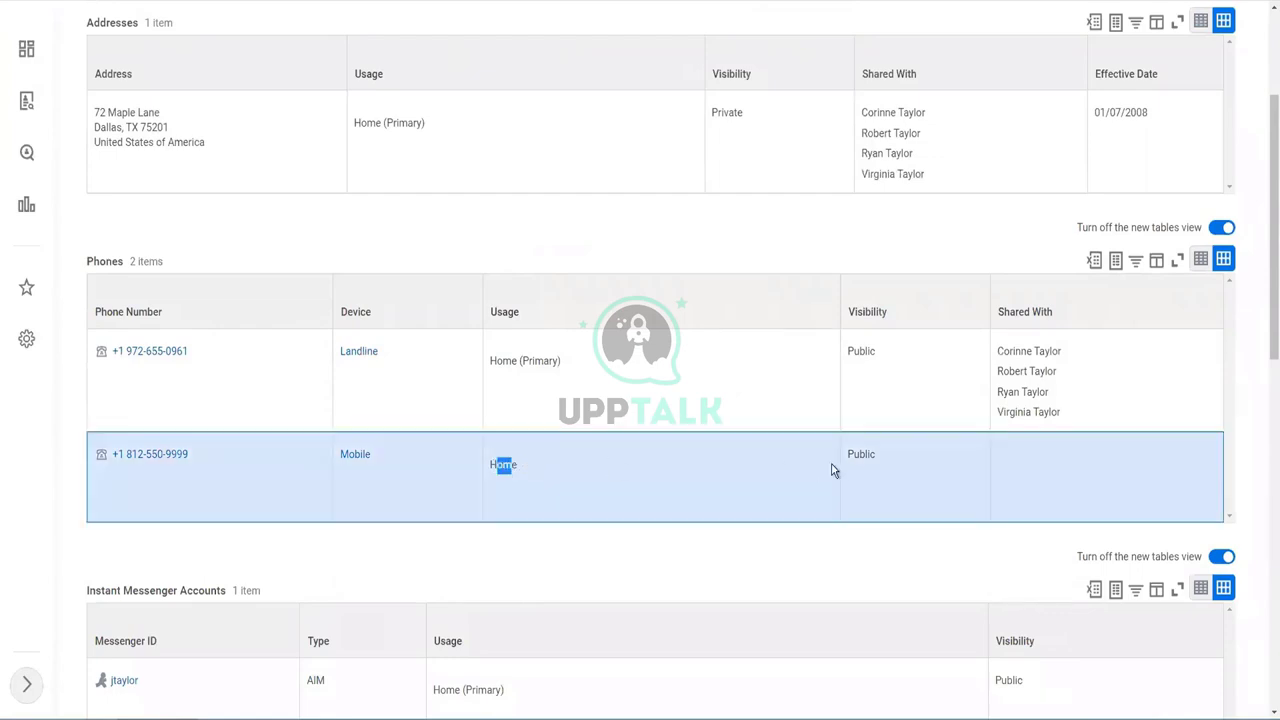
{"action": "left_click_drag", "start_coordinate": [851, 458], "coordinate": [877, 455]}
{"action": "scroll", "coordinate": [201, 420], "scroll_direction": "up", "scroll_amount": 3}
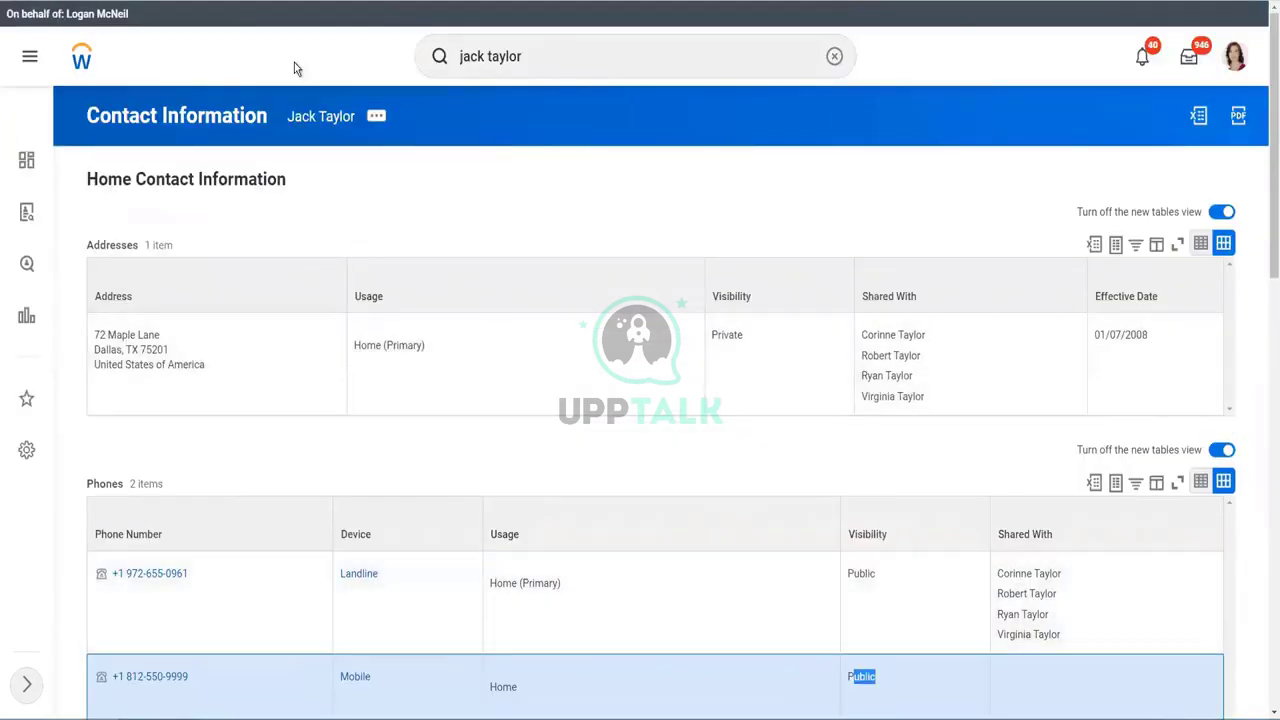
{"action": "left_click", "coordinate": [558, 57]}
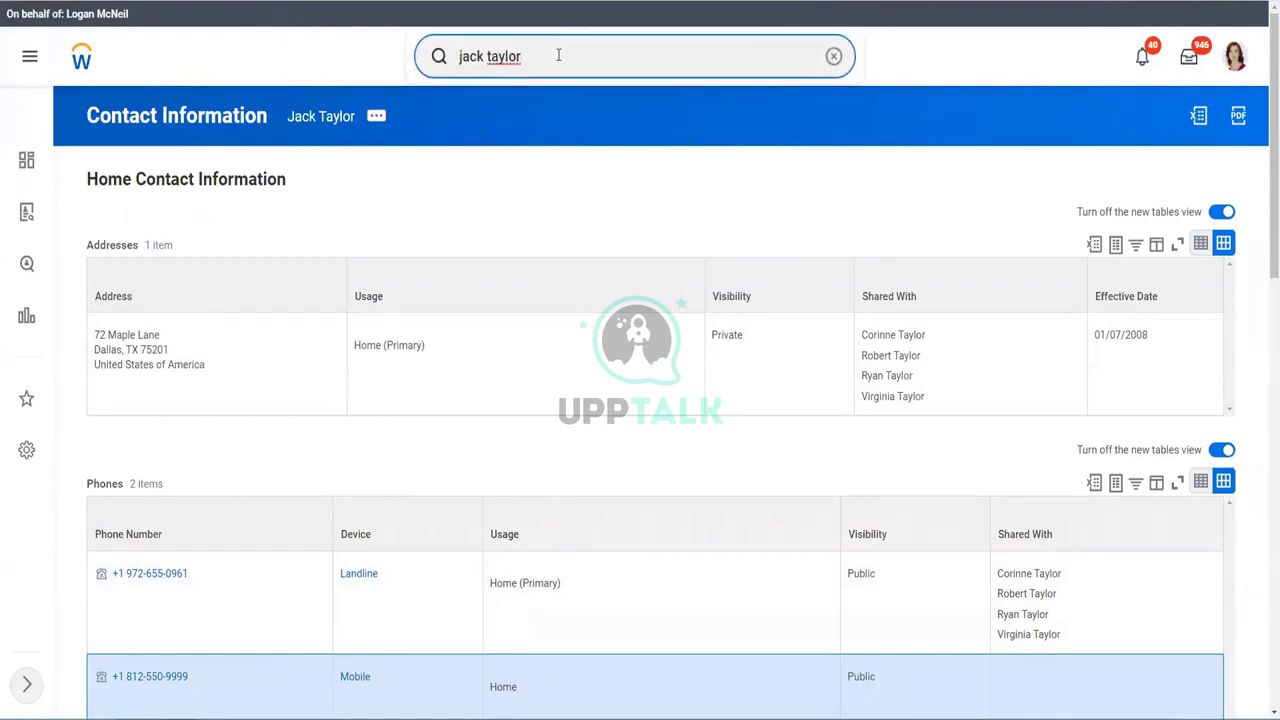
- Start Launch / Schedule Integration for INT WW CCW New Hires Outbound
{"action": "key", "text": "BackSpace"}
{"action": "key", "text": "BackSpace"}
{"action": "key", "text": "BackSpace"}
{"action": "key", "text": "BackSpace"}
{"action": "key", "text": "BackSpace"}
{"action": "key", "text": "BackSpace"}
{"action": "key", "text": "BackSpace"}
{"action": "key", "text": "BackSpace"}
{"action": "key", "text": "BackSpace"}
{"action": "key", "text": "BackSpace"}
{"action": "key", "text": "BackSpace"}
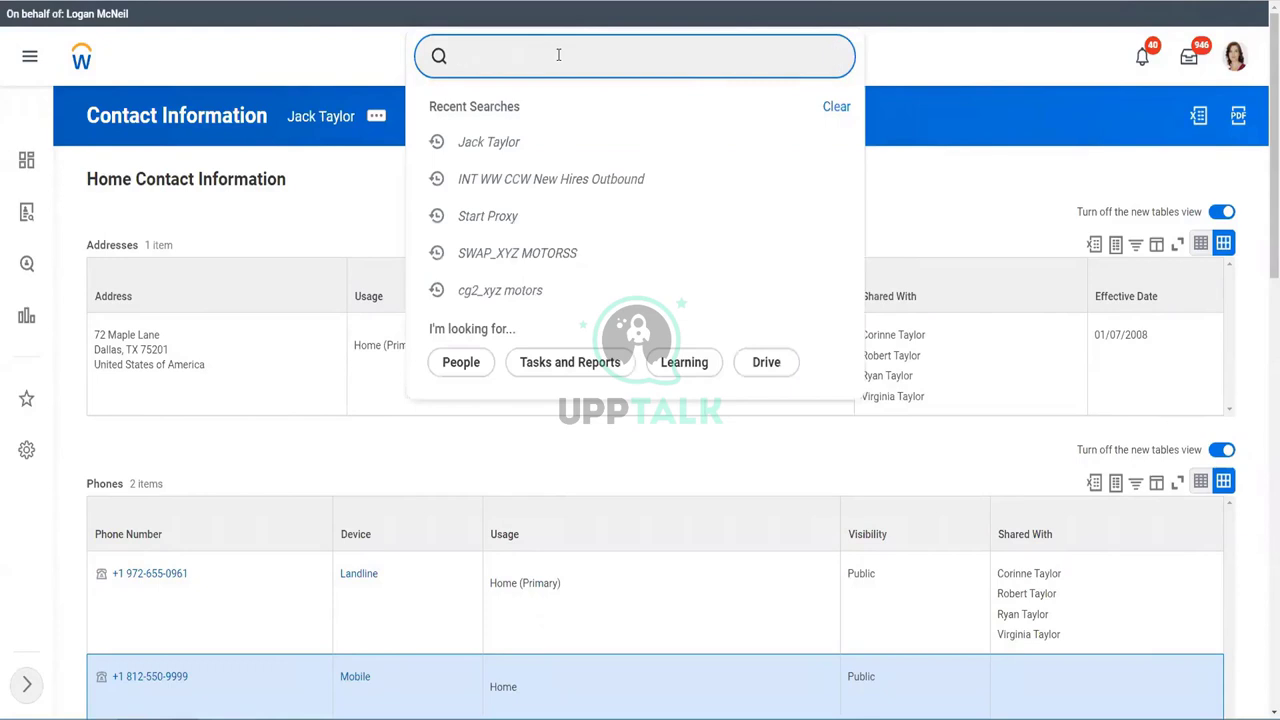
{"action": "type", "text": "launch inte"}
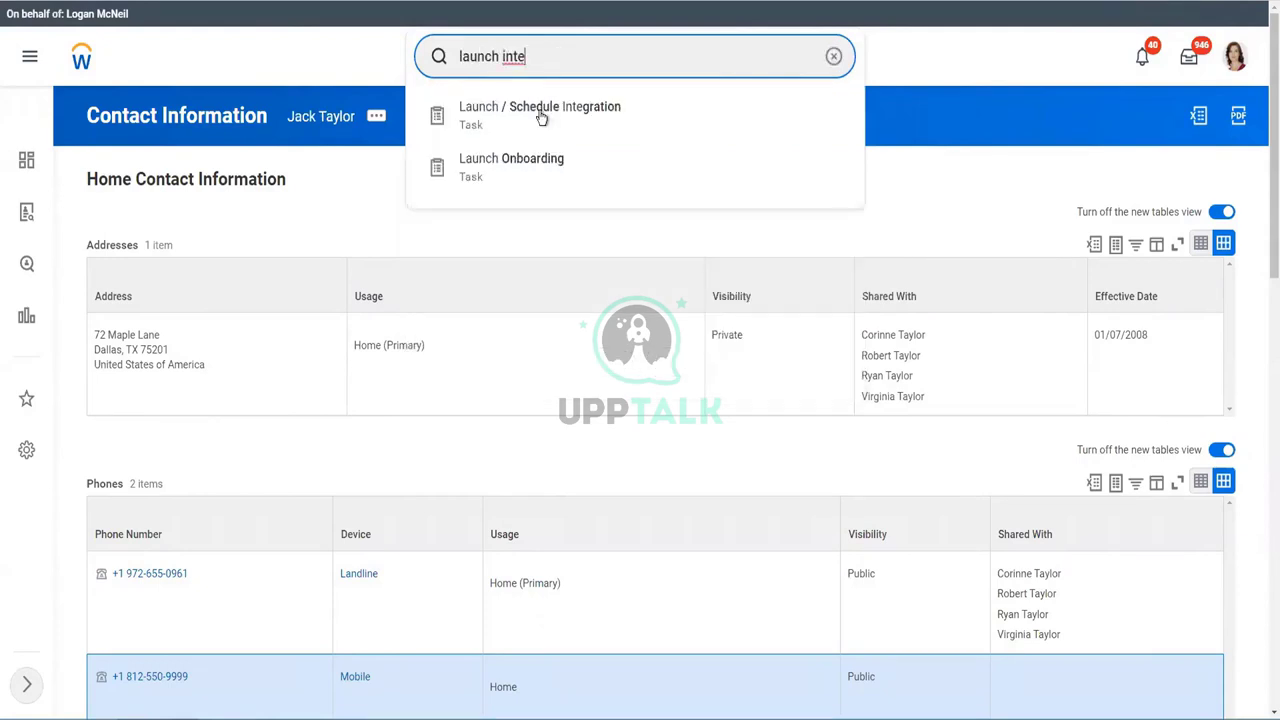
{"action": "left_click", "coordinate": [539, 112]}
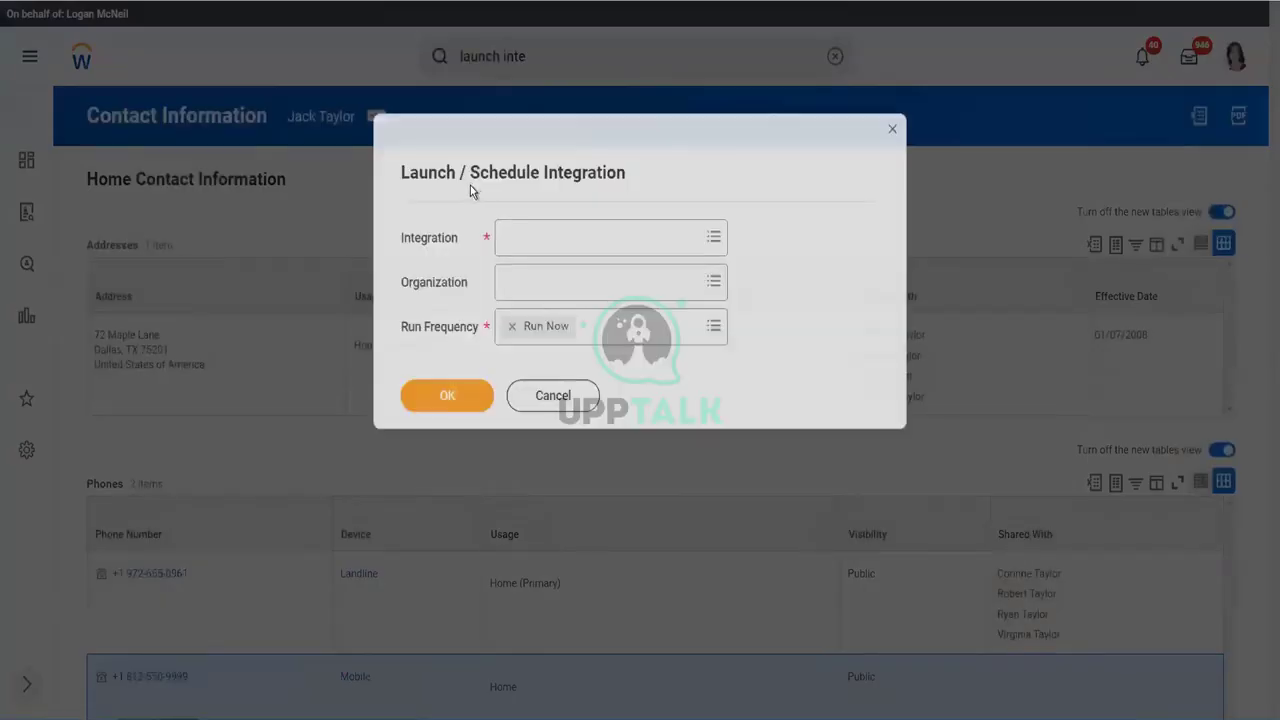
{"action": "left_click", "coordinate": [543, 236]}
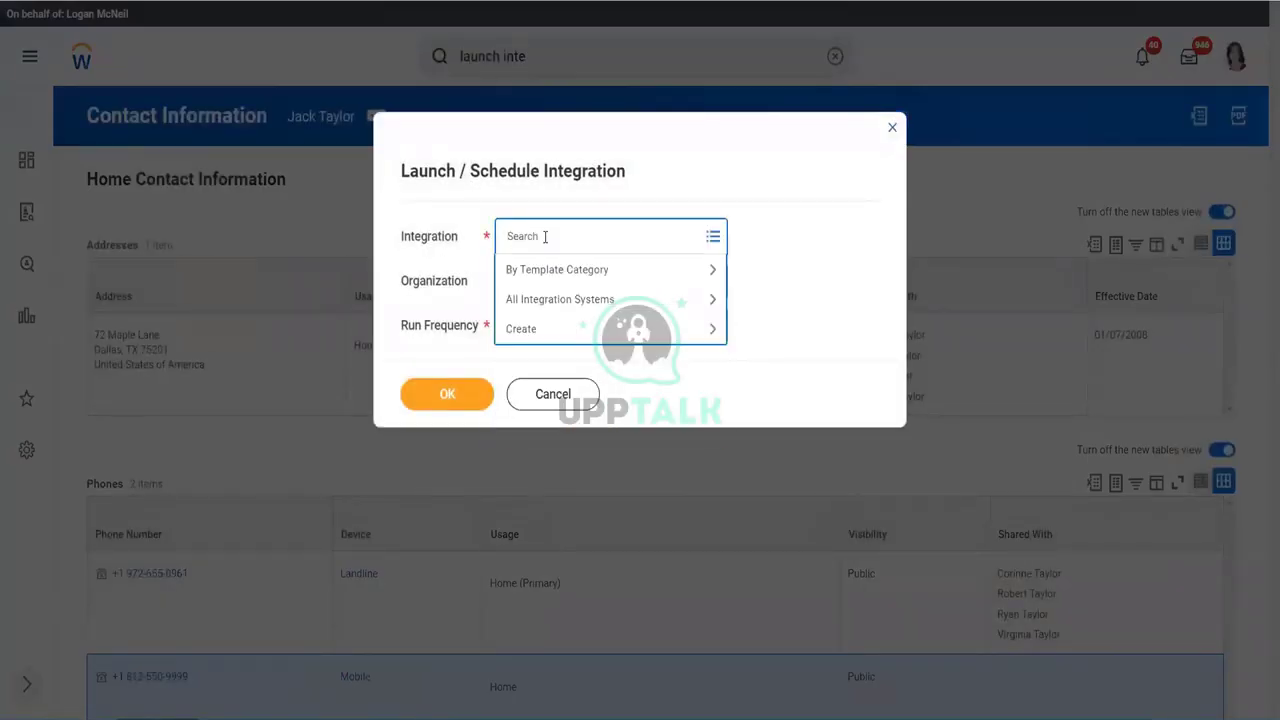
{"action": "type", "text": "int ccw ww"}
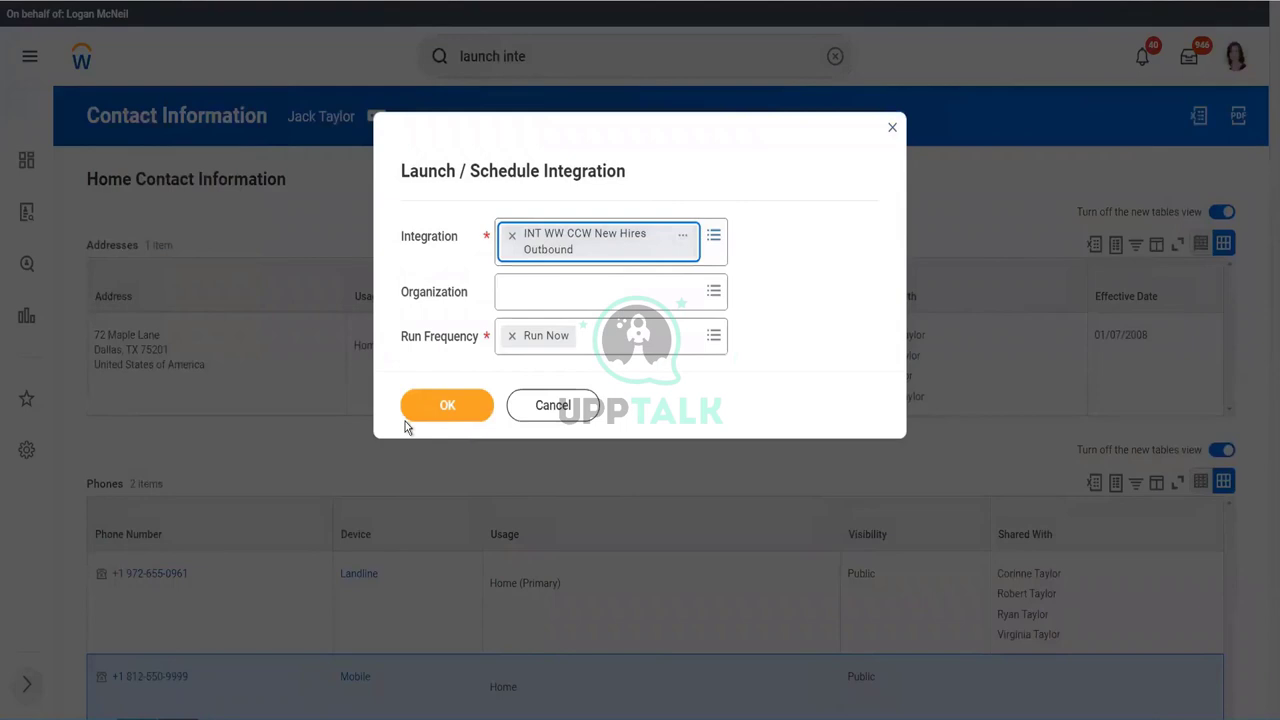
{"action": "left_click", "coordinate": [452, 406]}
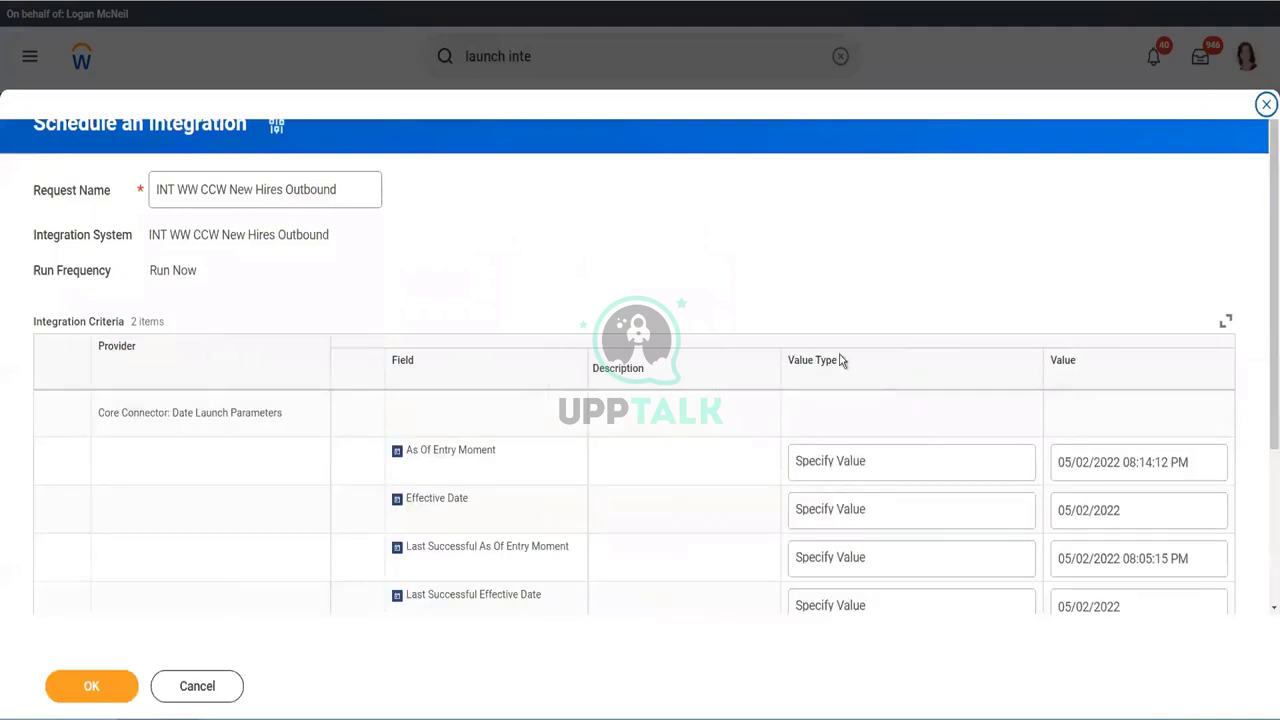
- Set Last Successful As Of Entry Moment to 01/01/2022 12:00:00 and Effective Date to 01/01/2022, then launch
{"action": "scroll", "coordinate": [840, 360], "scroll_direction": "down", "scroll_amount": 2}
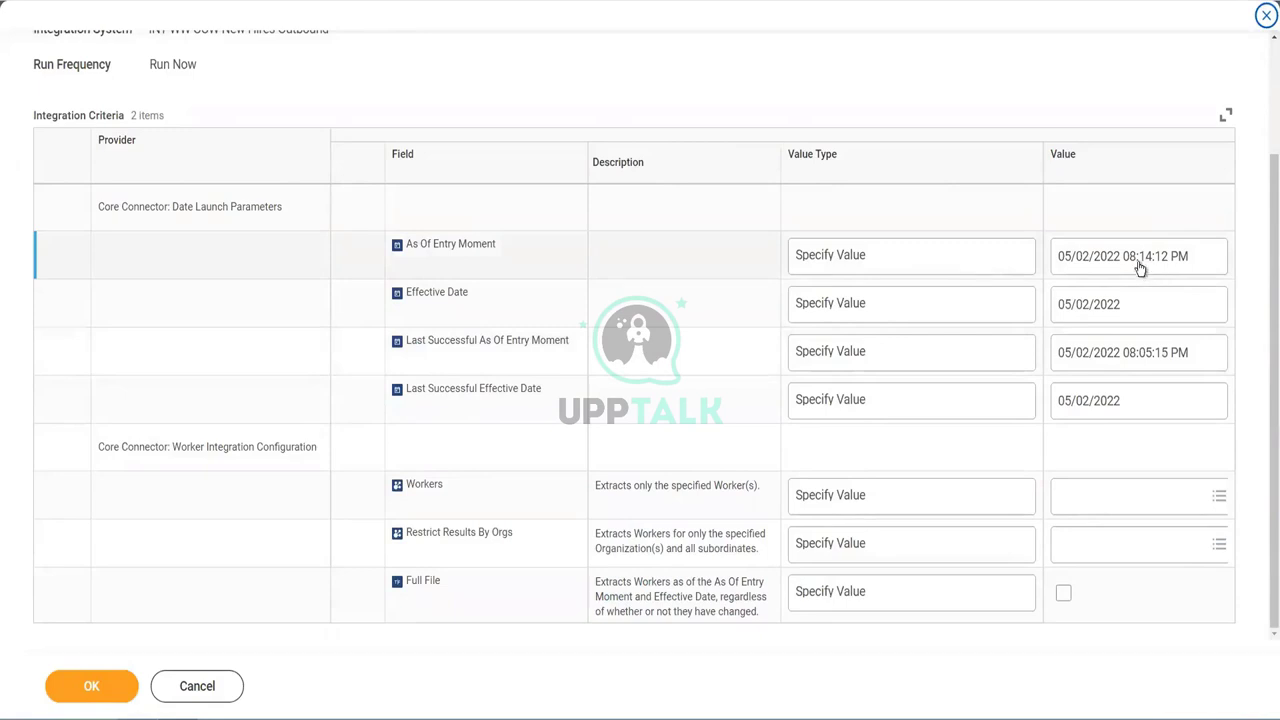
{"action": "left_click", "coordinate": [1066, 360]}
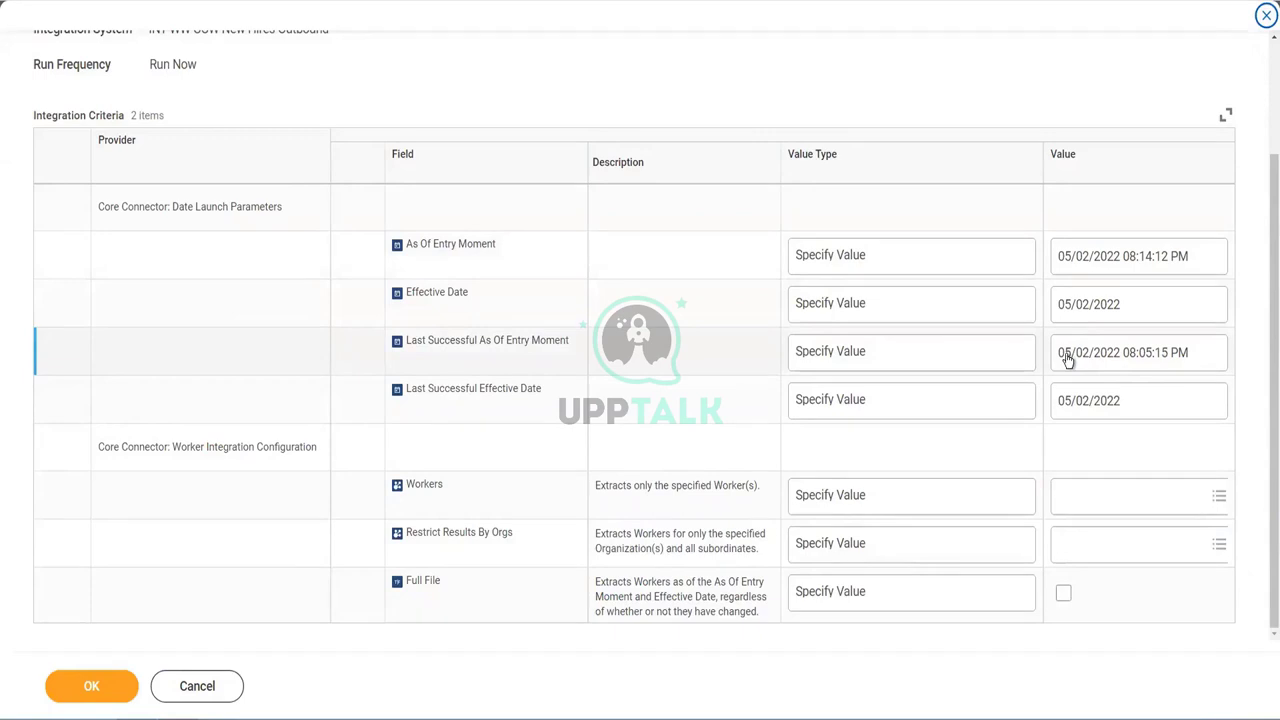
{"action": "left_click", "coordinate": [1064, 376]}
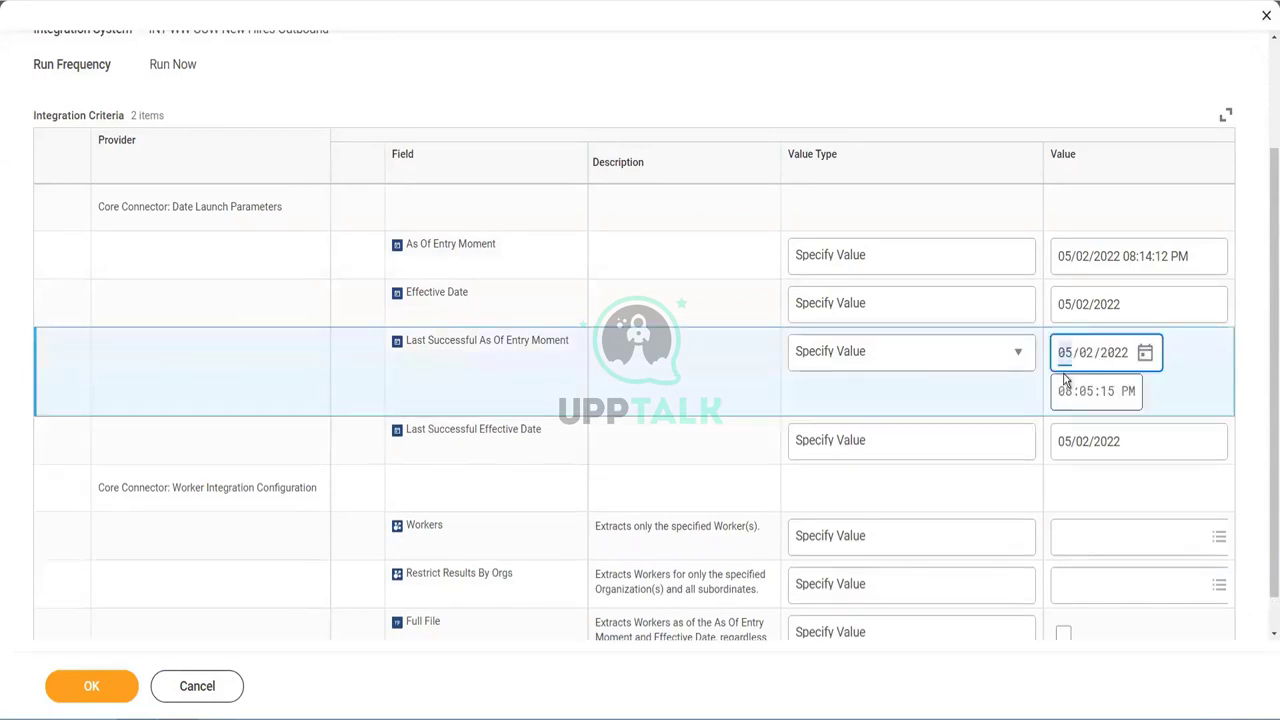
{"action": "type", "text": "0101"}
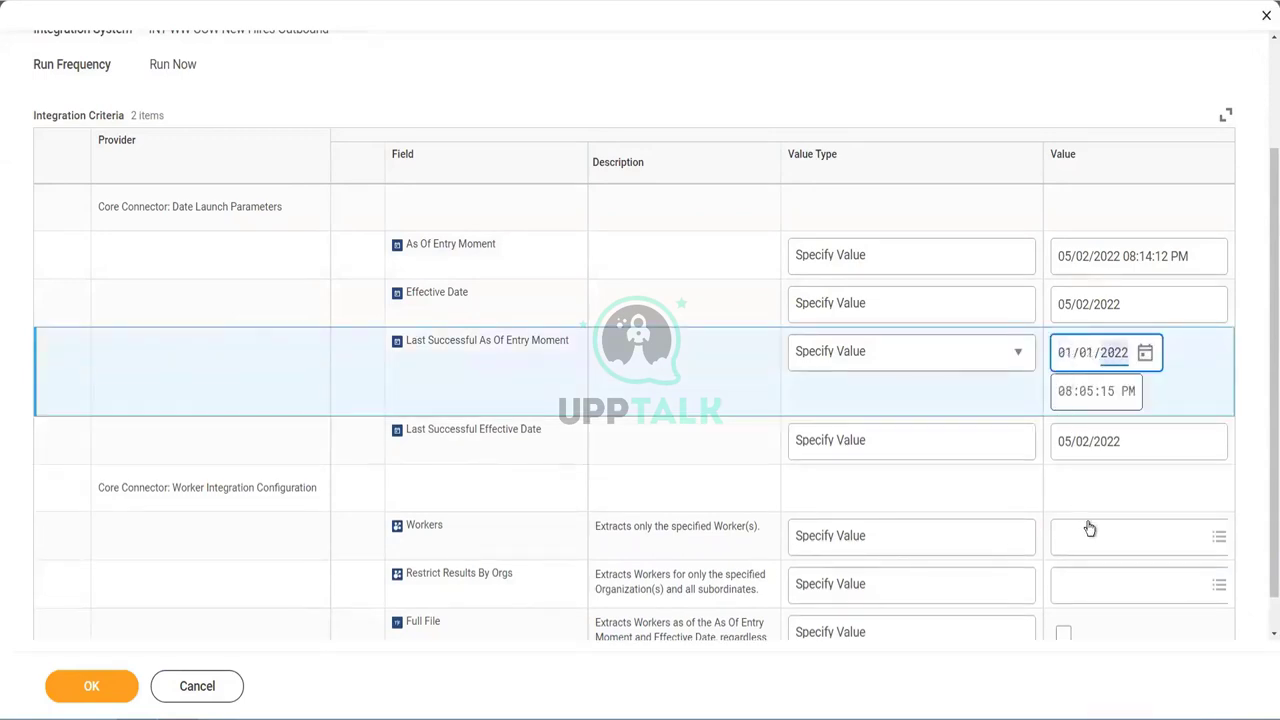
{"action": "key", "text": "Tab"}
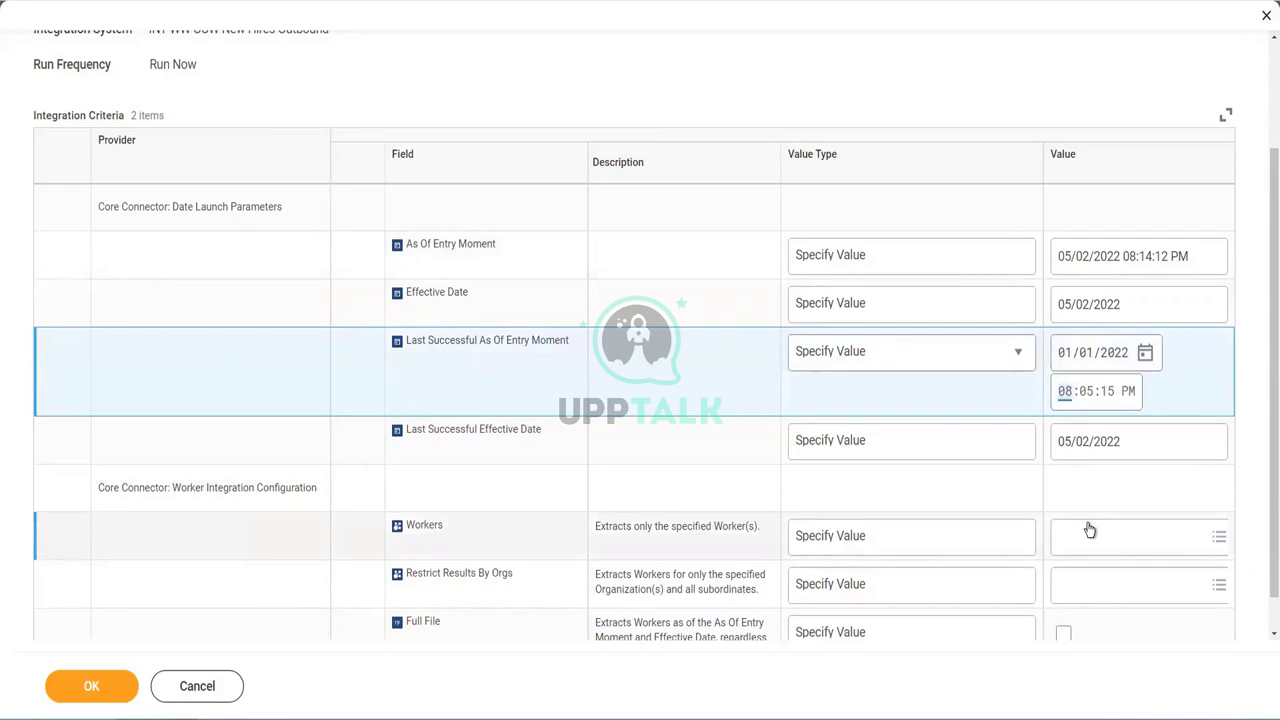
{"action": "type", "text": "12:00:00 AM"}
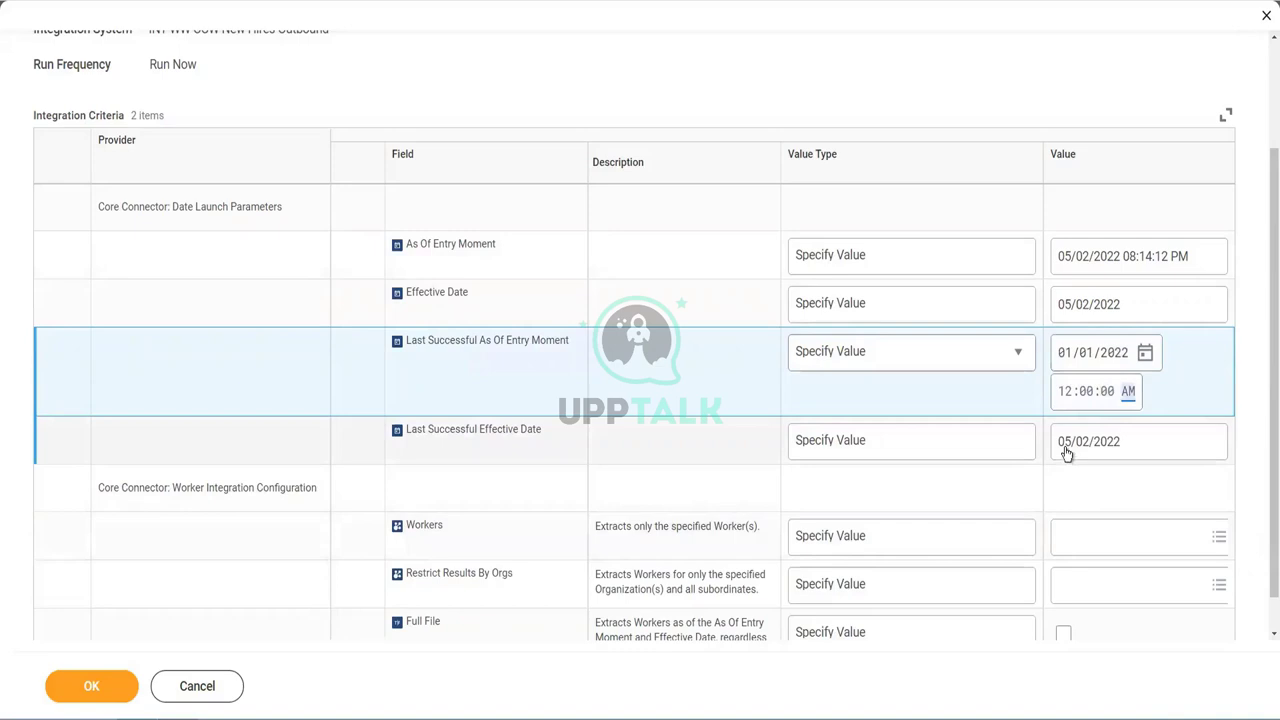
{"action": "key", "text": "Tab"}
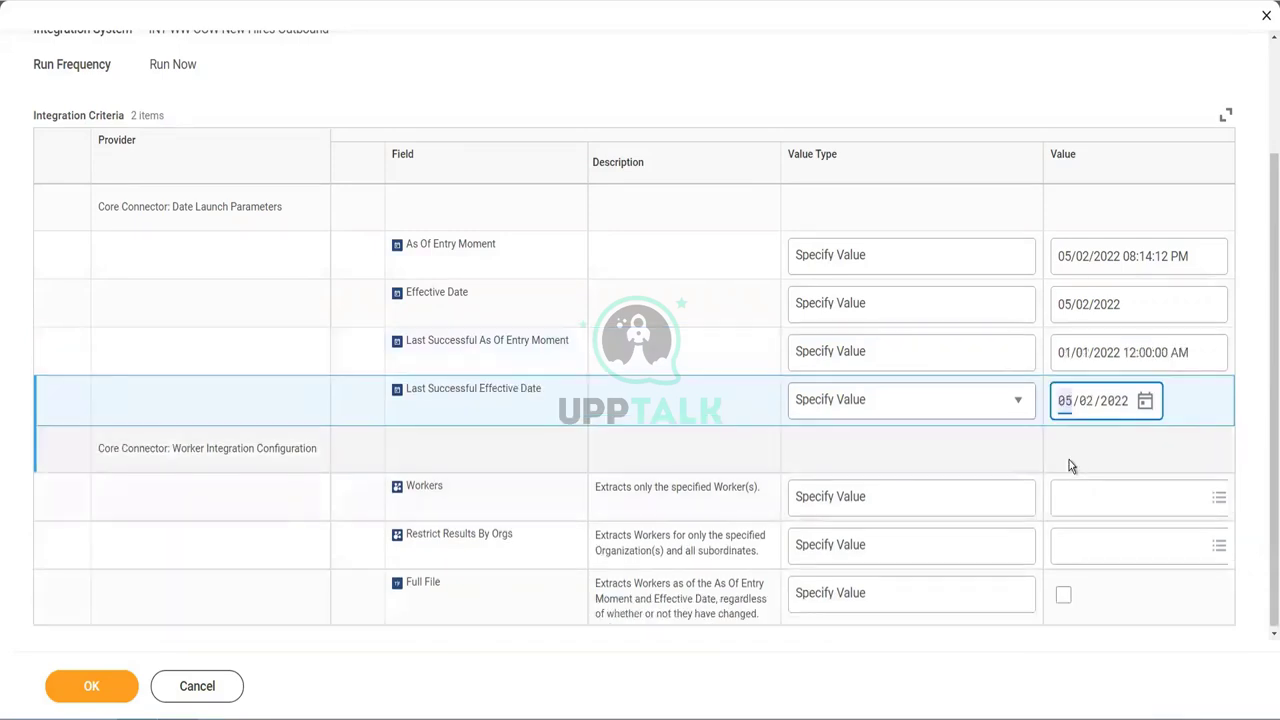
{"action": "type", "text": "0101"}
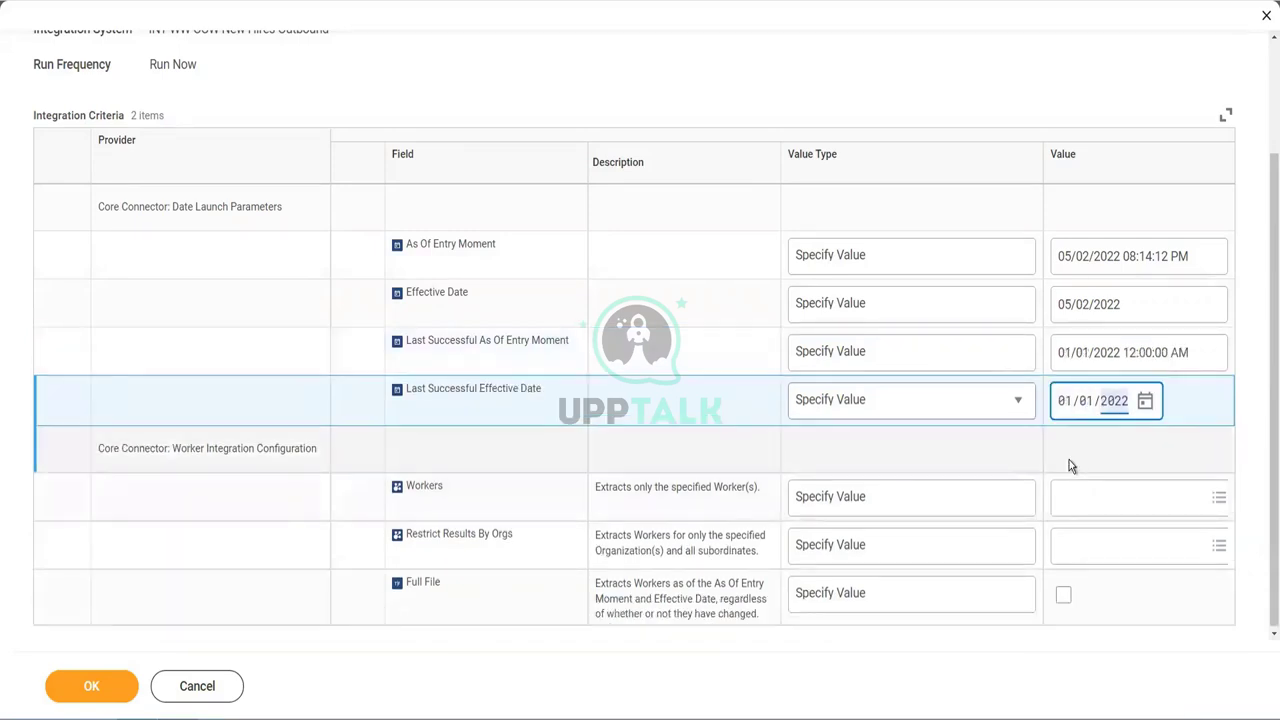
{"action": "left_click", "coordinate": [95, 688]}
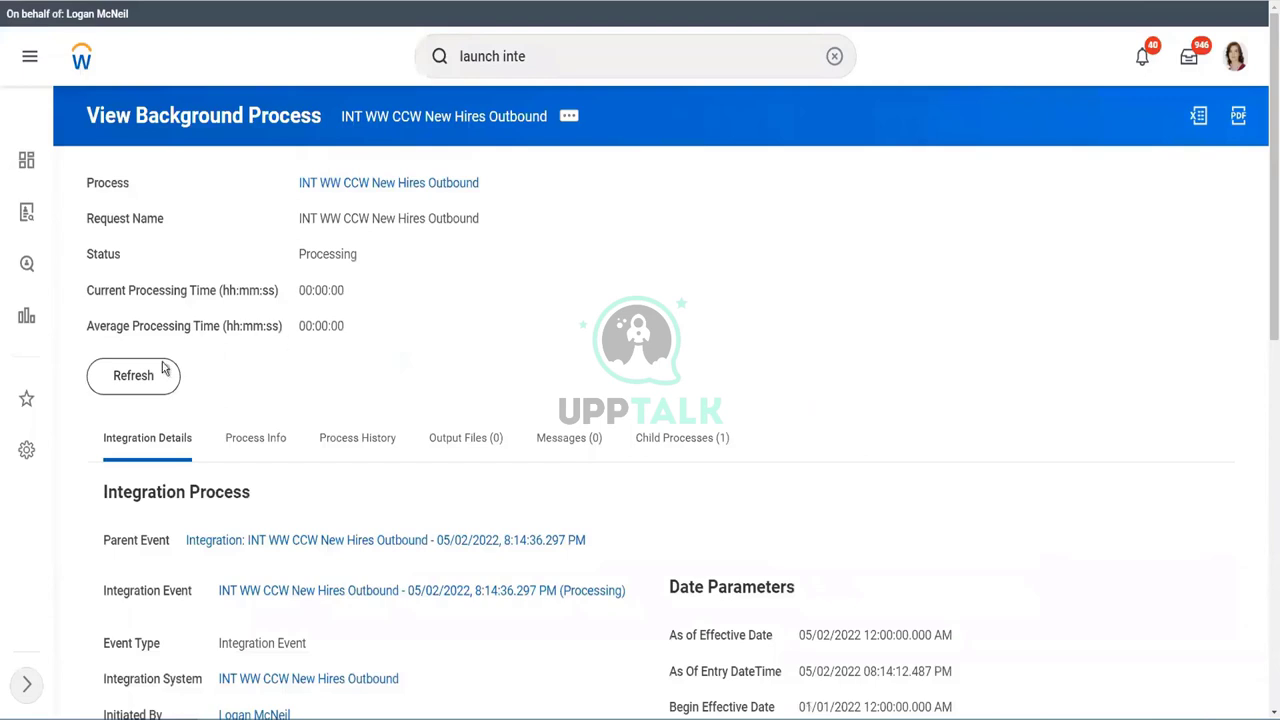
- Refresh the 8:14:36 PM run until Completed and confirm its messages report an output document for 0 workers
{"action": "left_click", "coordinate": [148, 381]}
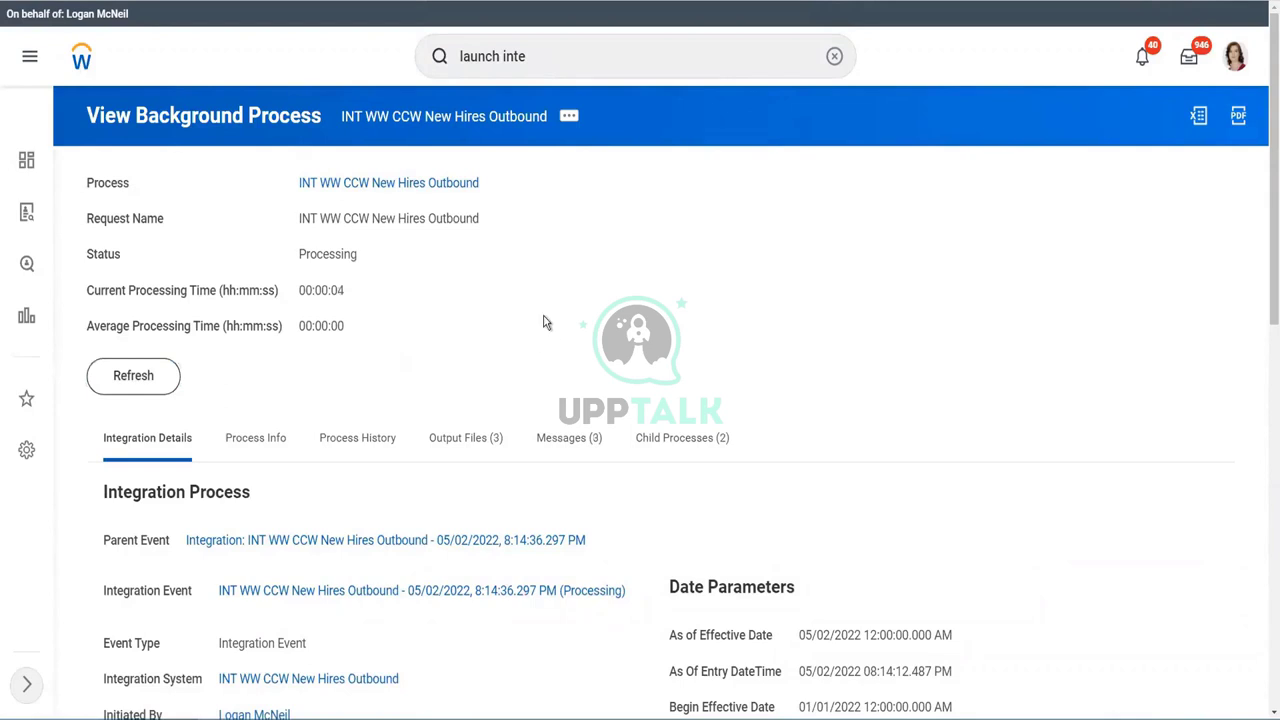
{"action": "left_click", "coordinate": [580, 447]}
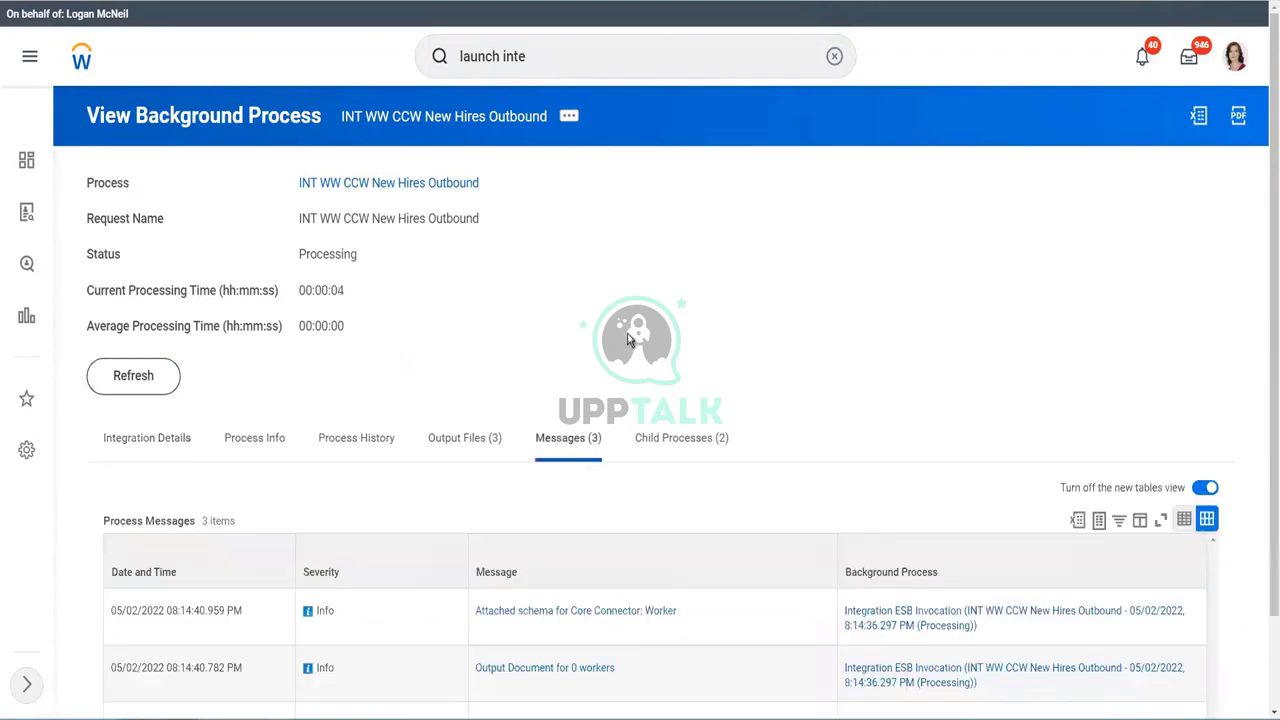
{"action": "scroll", "coordinate": [630, 340], "scroll_direction": "down", "scroll_amount": 1}
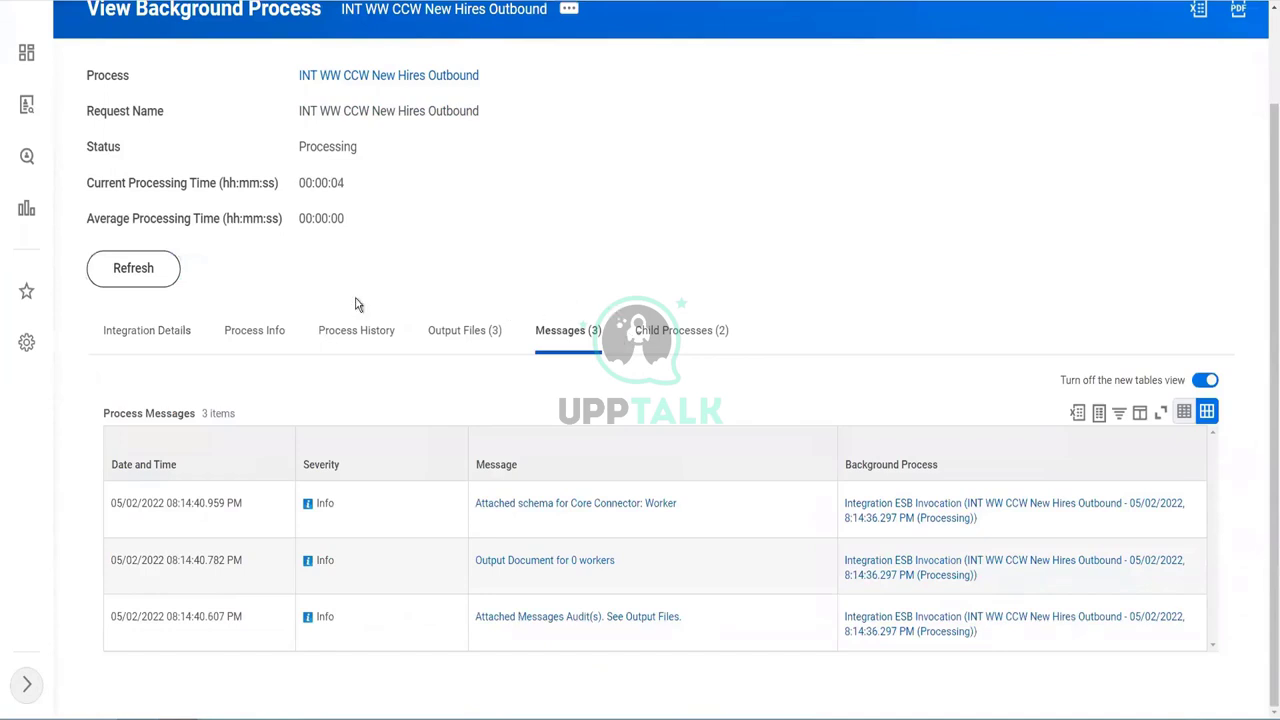
{"action": "left_click", "coordinate": [128, 272]}
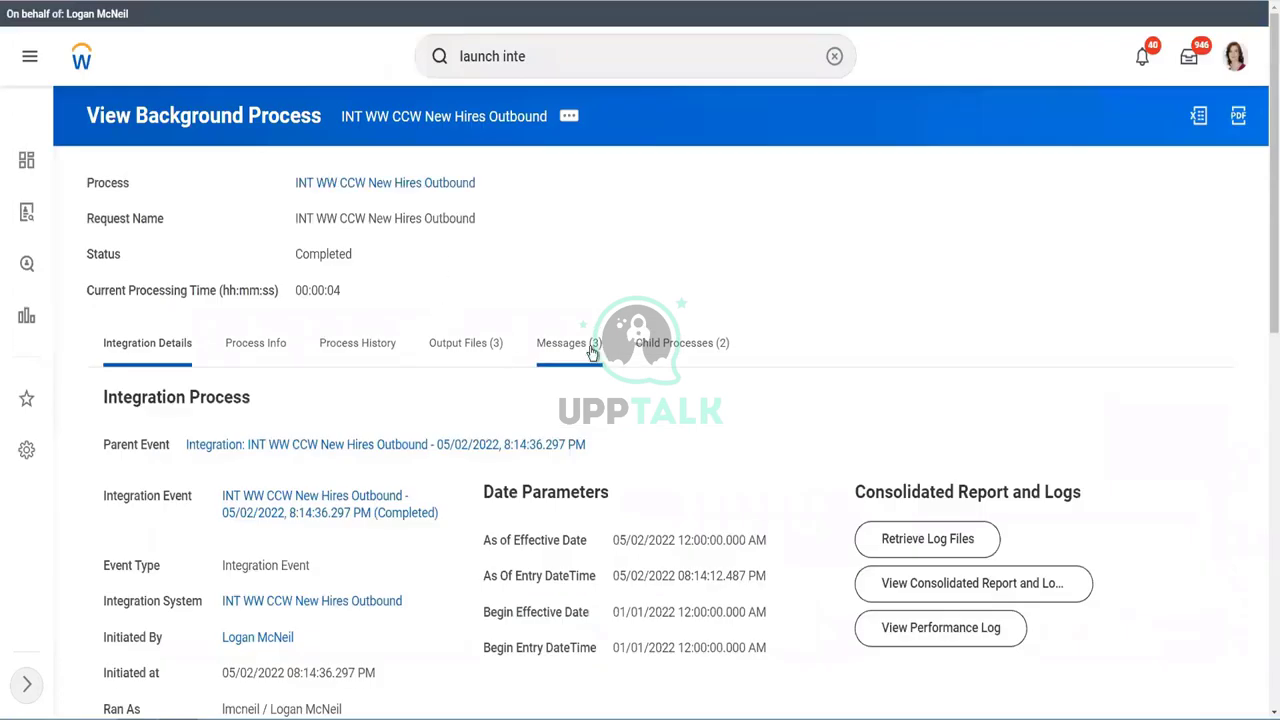
{"action": "left_click", "coordinate": [591, 352]}
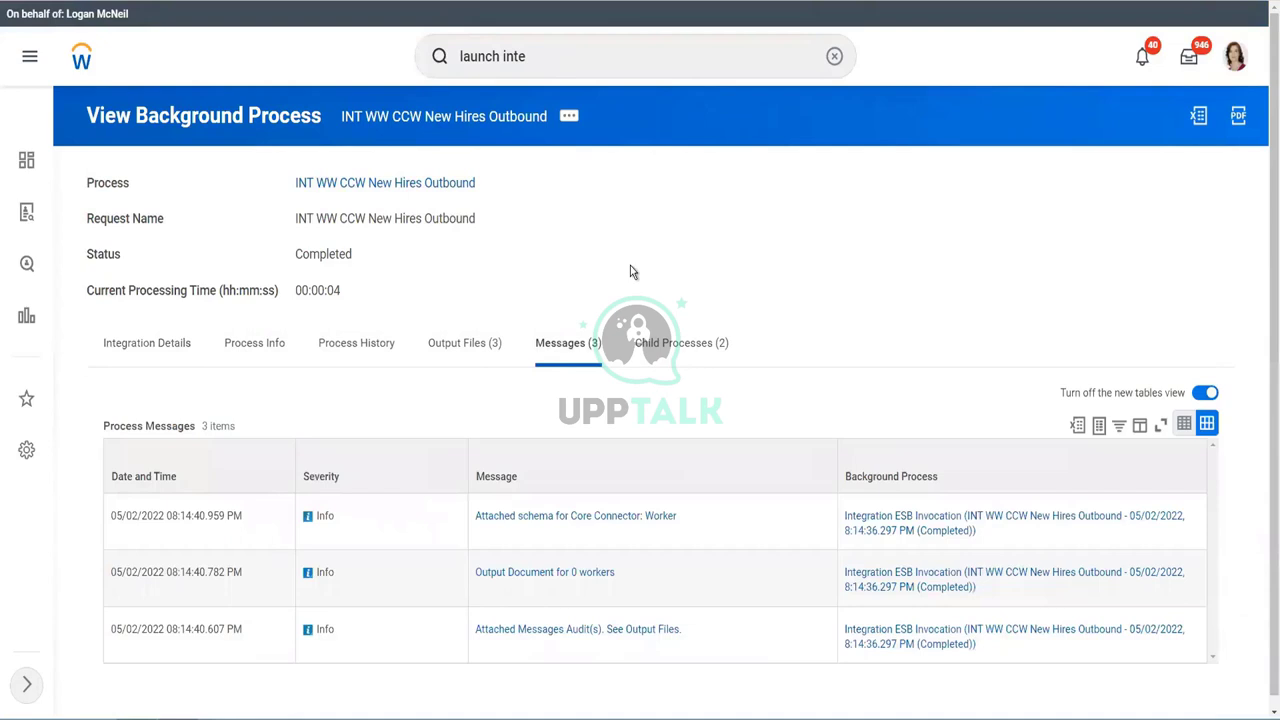
{"action": "left_click", "coordinate": [150, 352]}
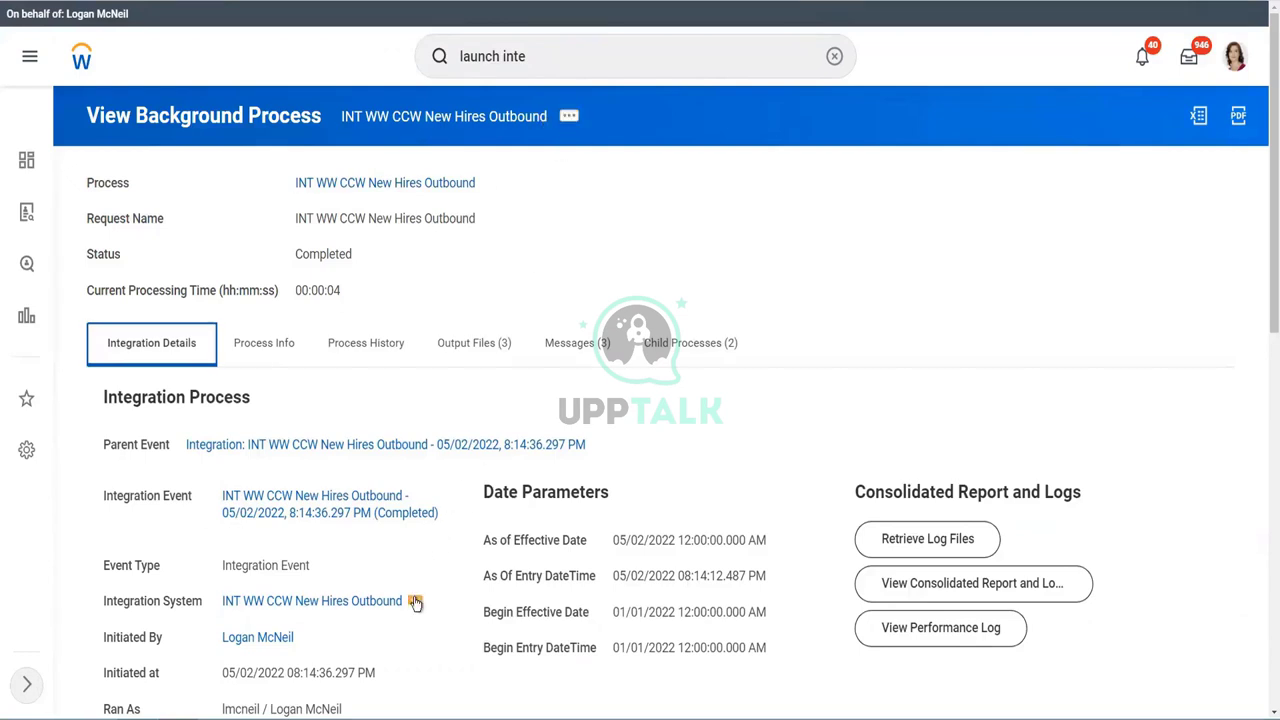
{"action": "left_click", "coordinate": [415, 601]}
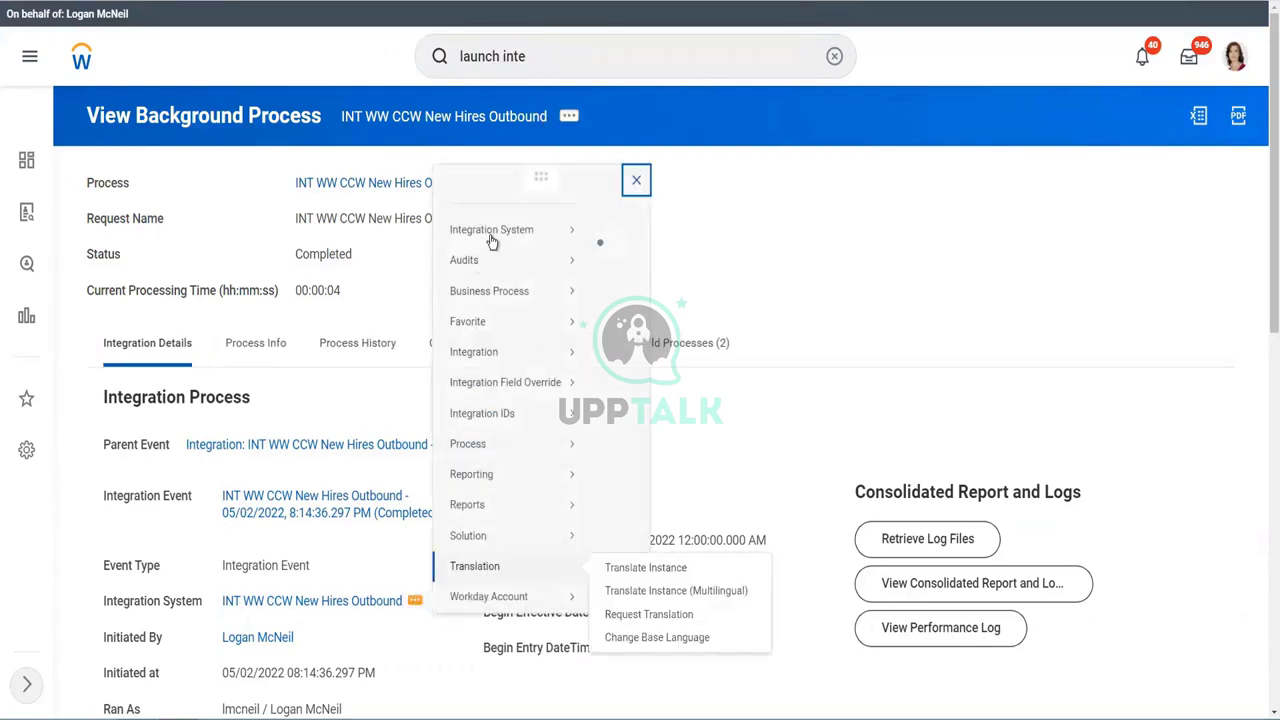
- Add Home Contact Change - Home Contact Change Event to the transaction log's subscribed transaction types and save
{"action": "mouse_move", "coordinate": [517, 112]}
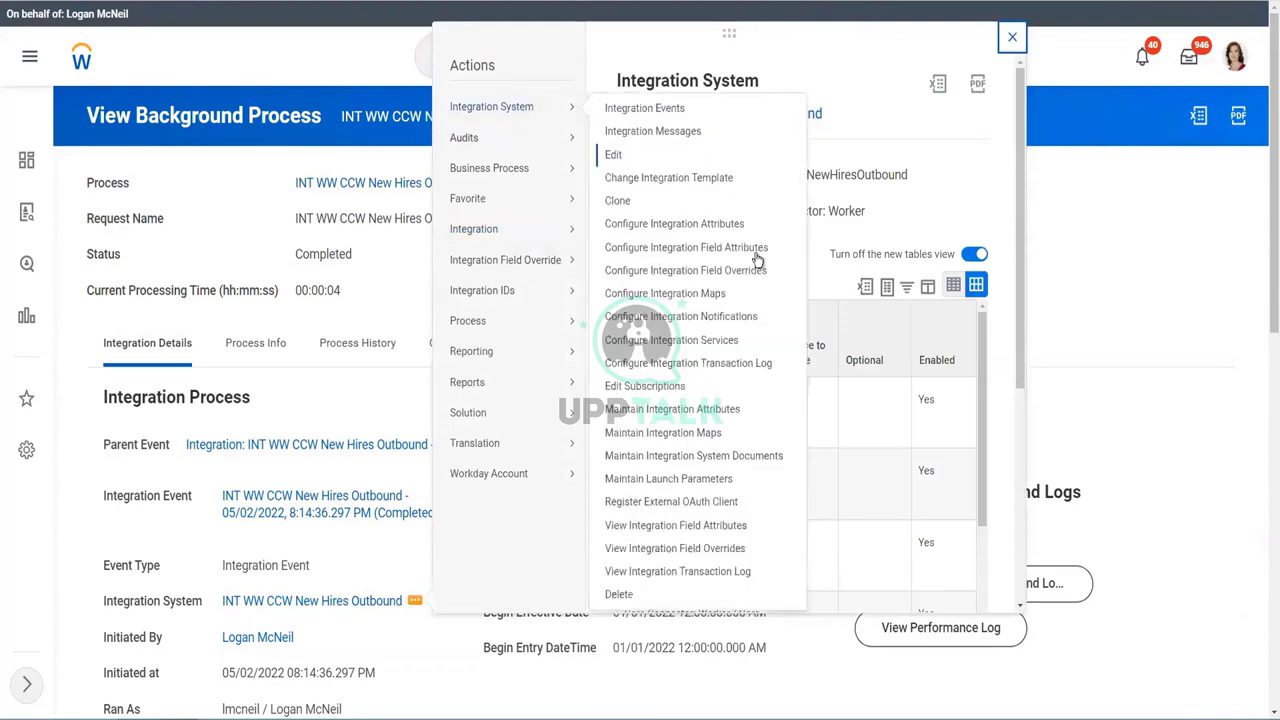
{"action": "left_click", "coordinate": [704, 366]}
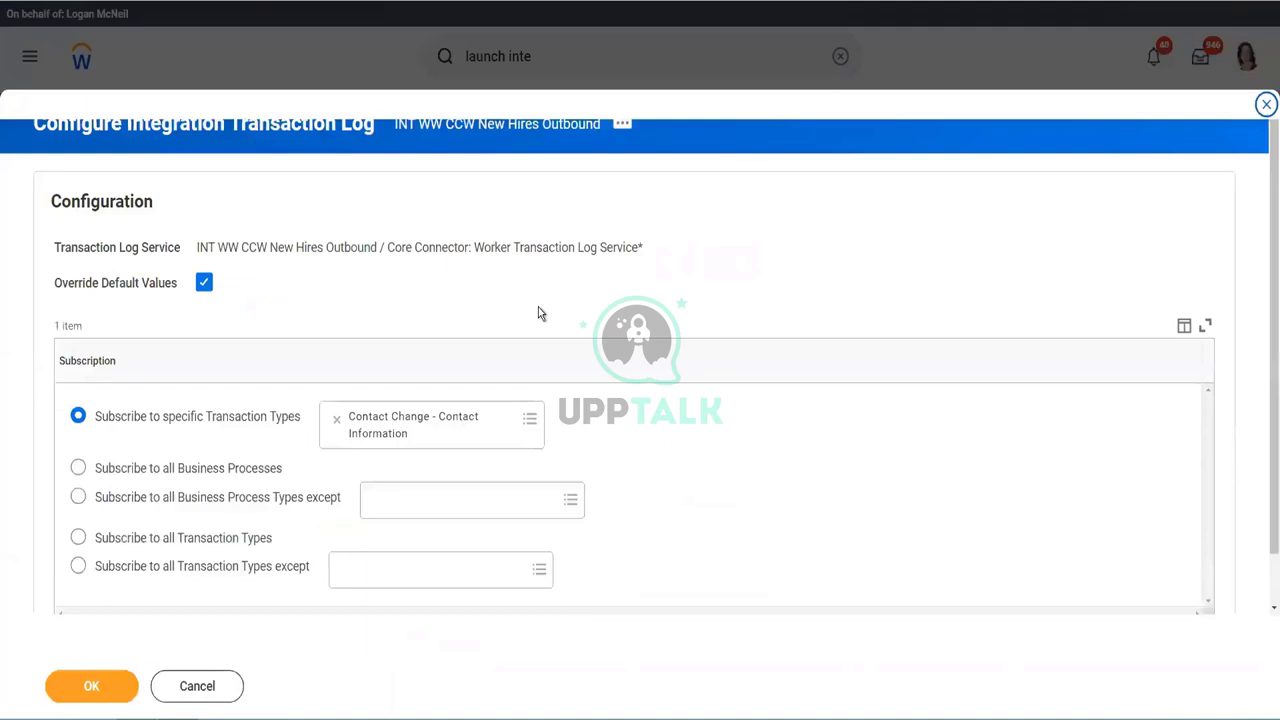
{"action": "left_click", "coordinate": [493, 436]}
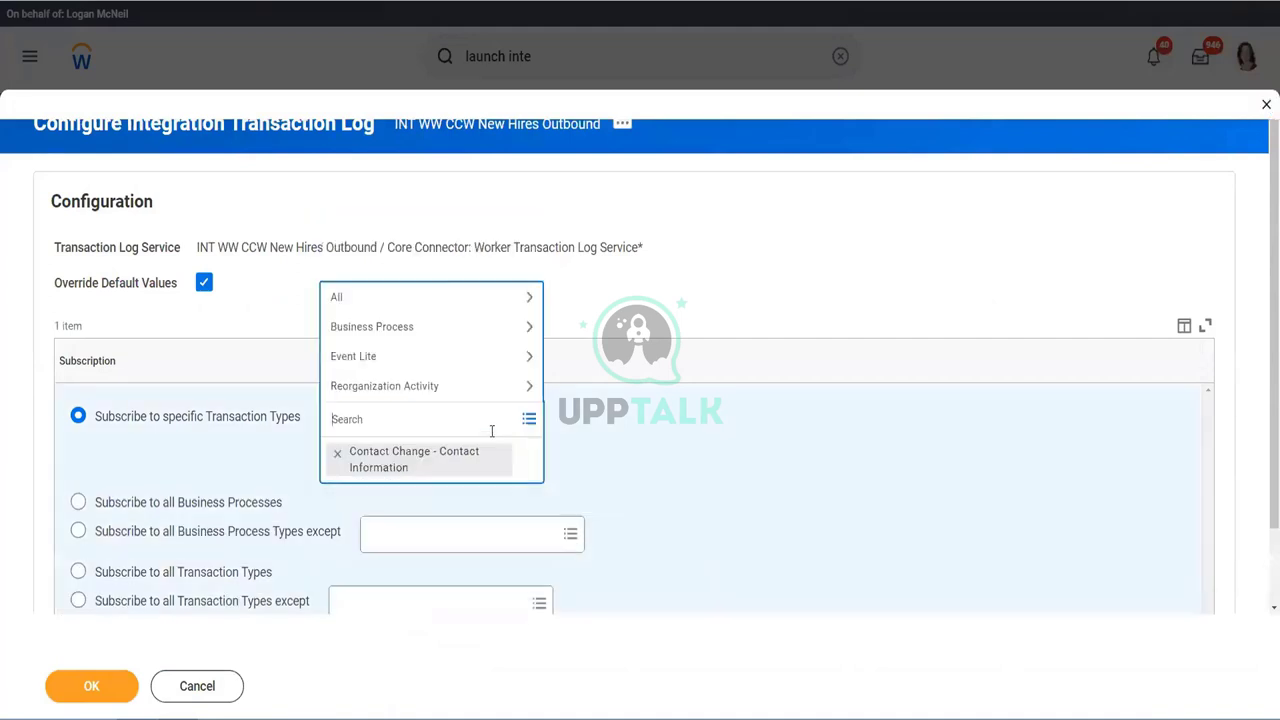
{"action": "type", "text": "contact"}
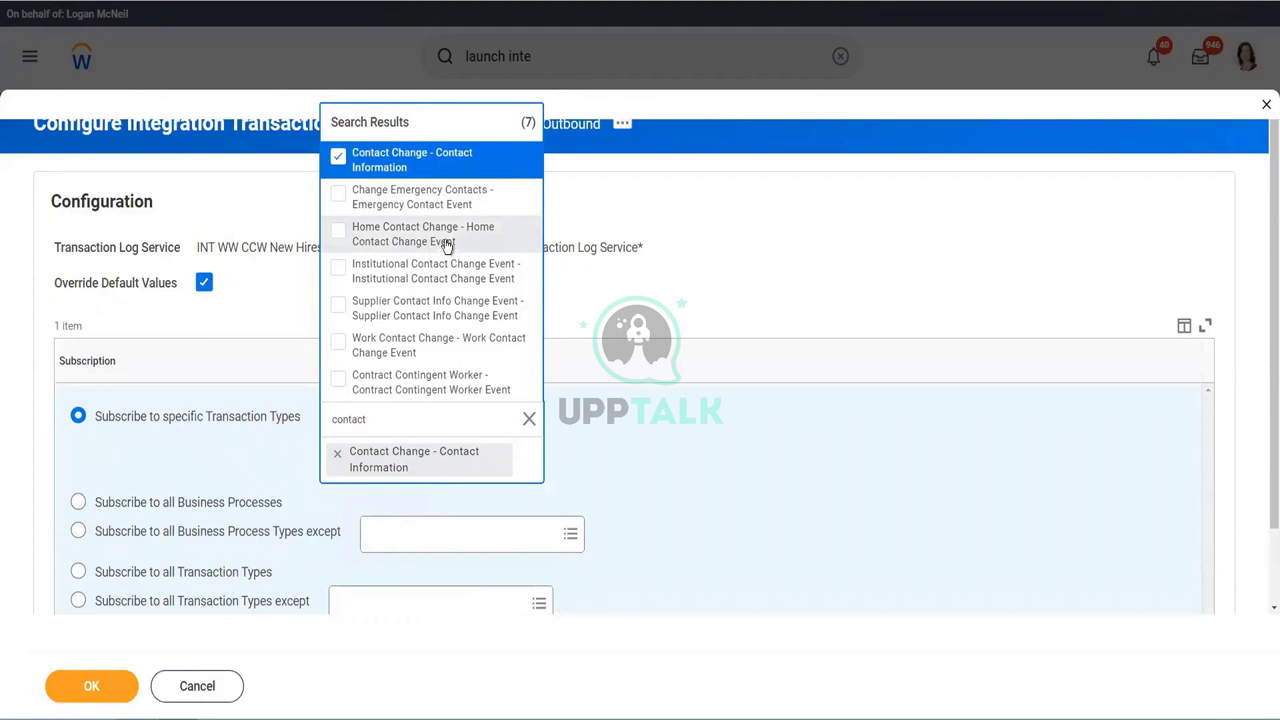
{"action": "left_click", "coordinate": [447, 235]}
{"action": "left_click", "coordinate": [622, 293]}
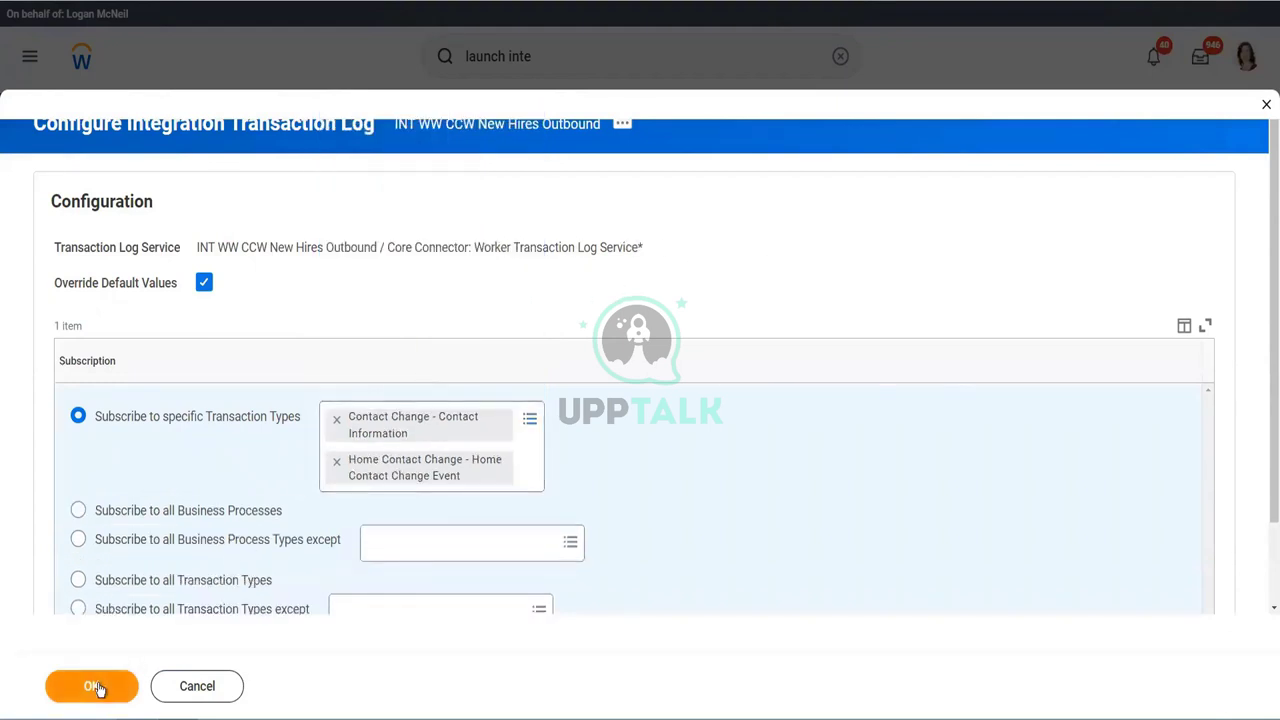
{"action": "left_click", "coordinate": [98, 688]}
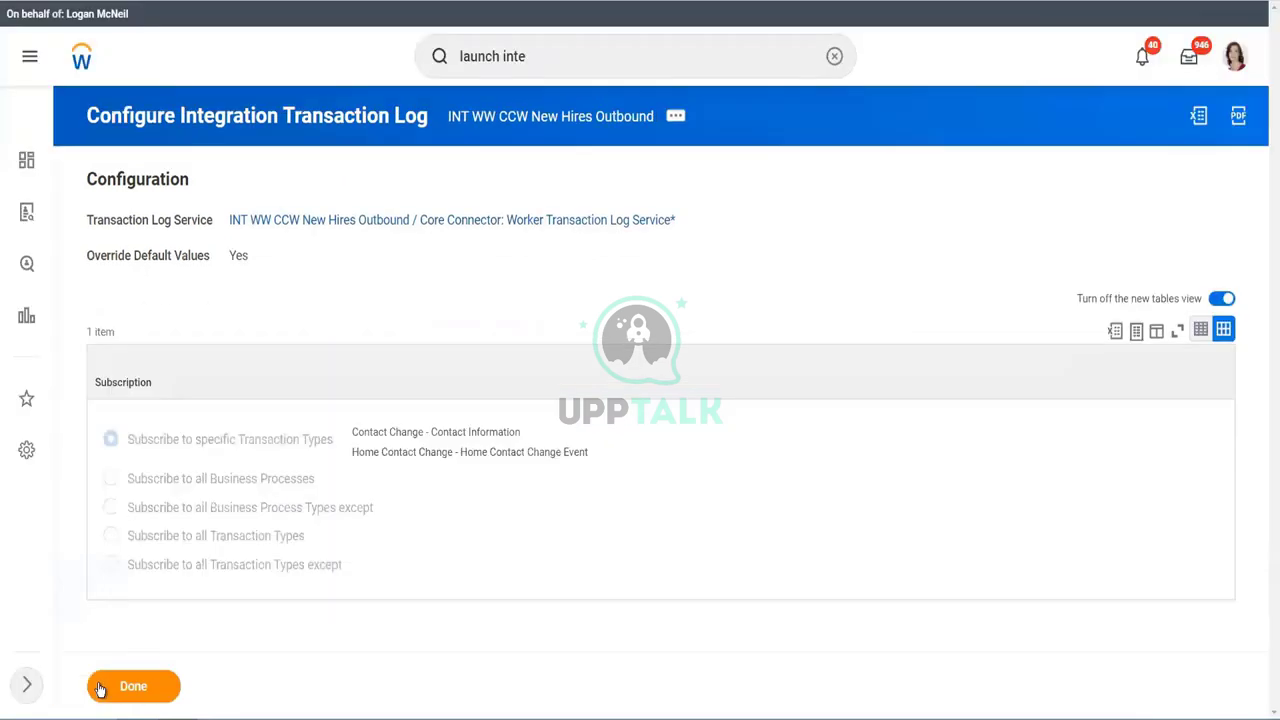
- Relaunch the New Hires Outbound integration event with its current criteria, starting the 8:15:47 PM run
{"action": "left_click", "coordinate": [161, 690]}
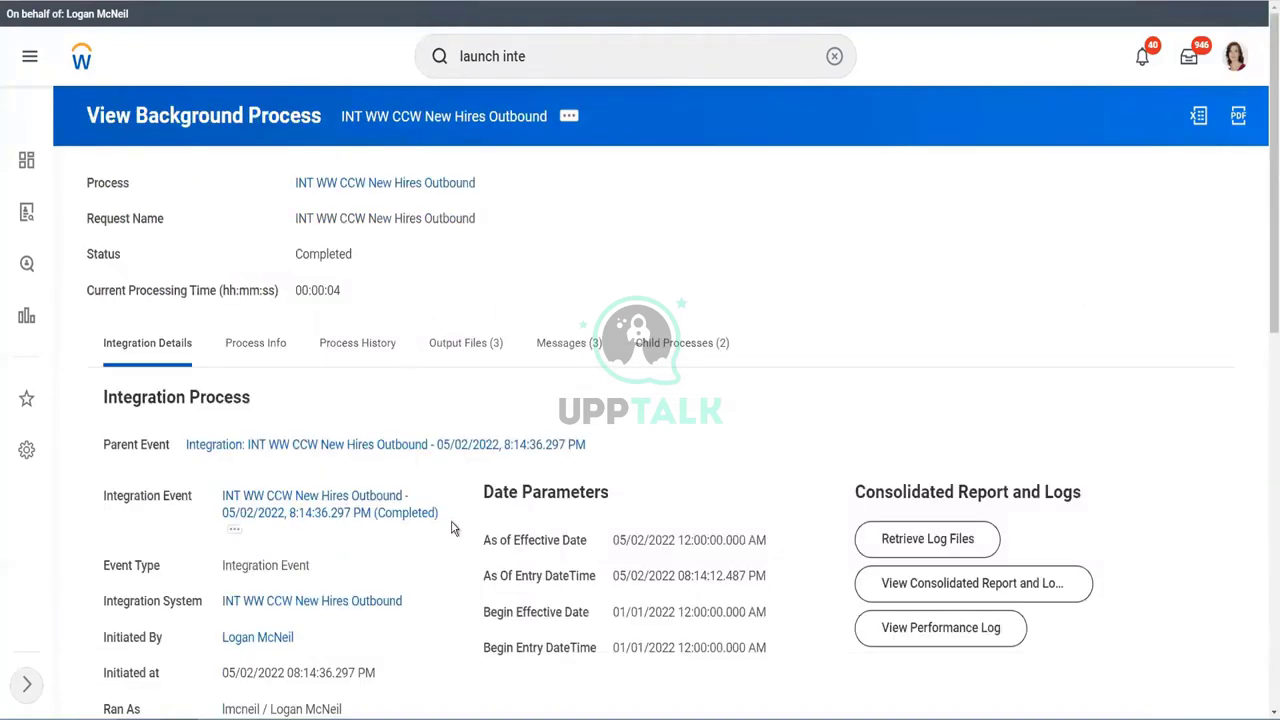
{"action": "left_click", "coordinate": [234, 534]}
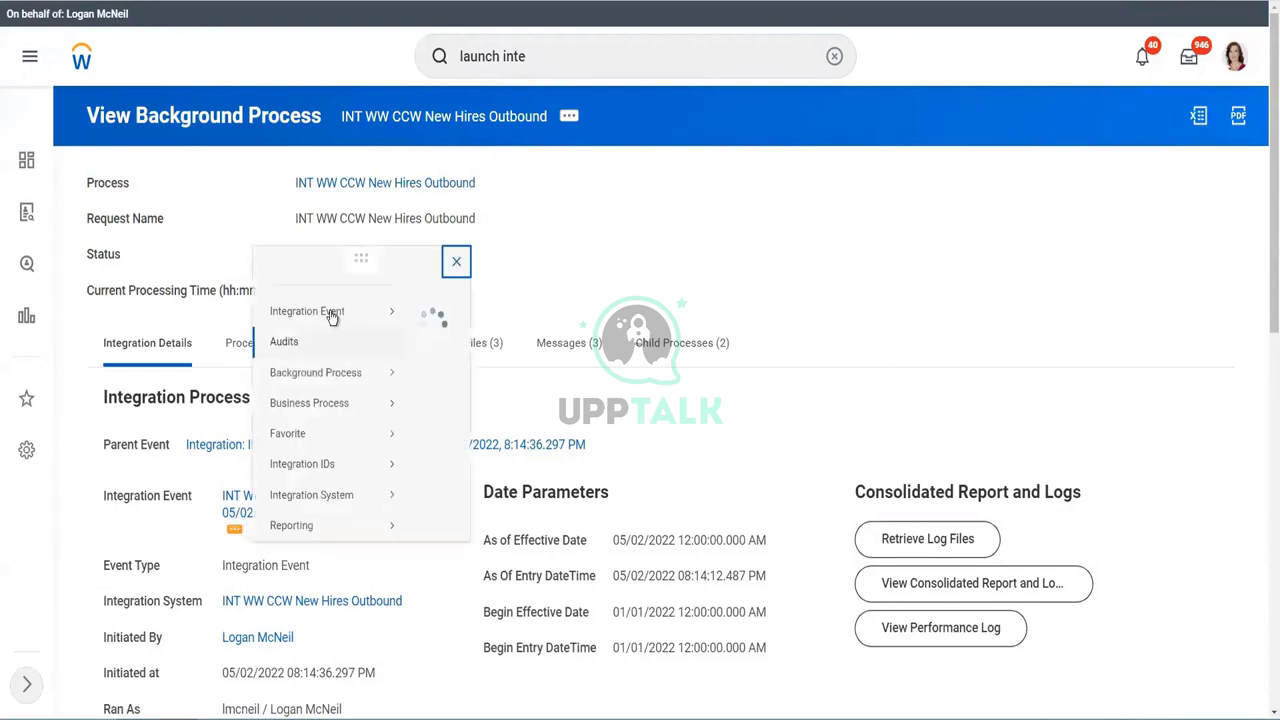
{"action": "mouse_move", "coordinate": [328, 314]}
{"action": "mouse_move", "coordinate": [337, 106]}
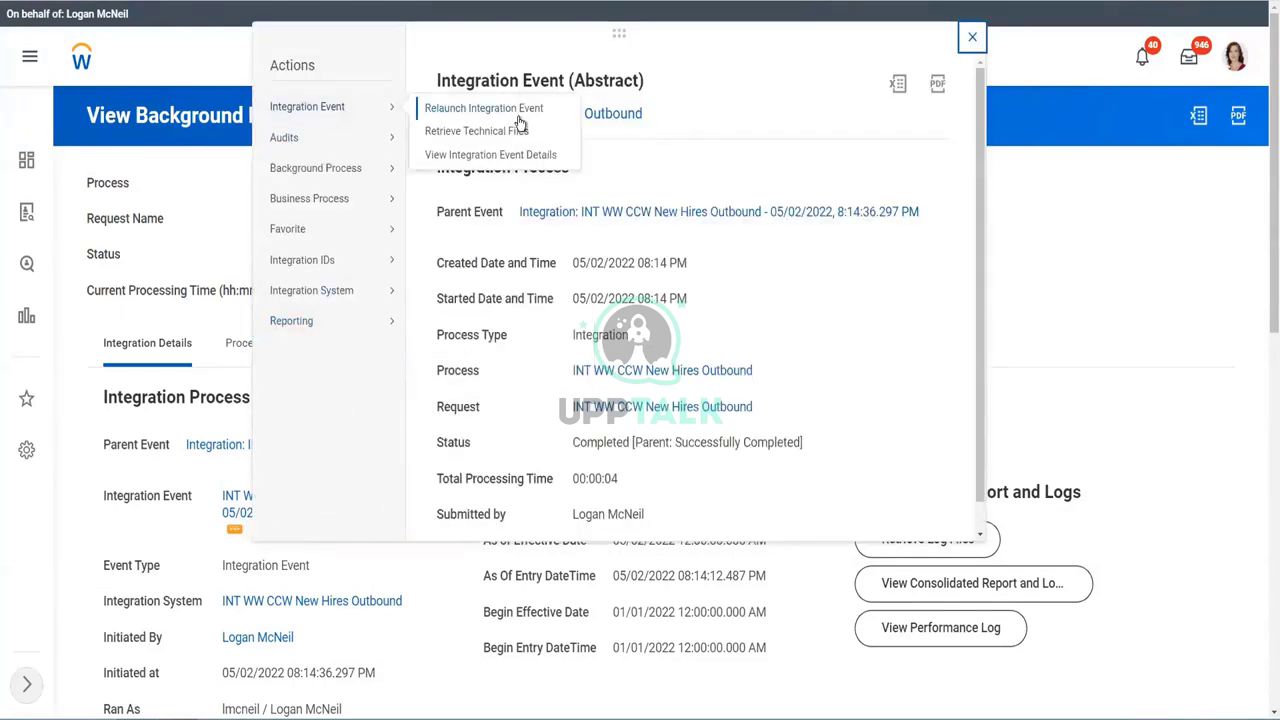
{"action": "left_click", "coordinate": [484, 108]}
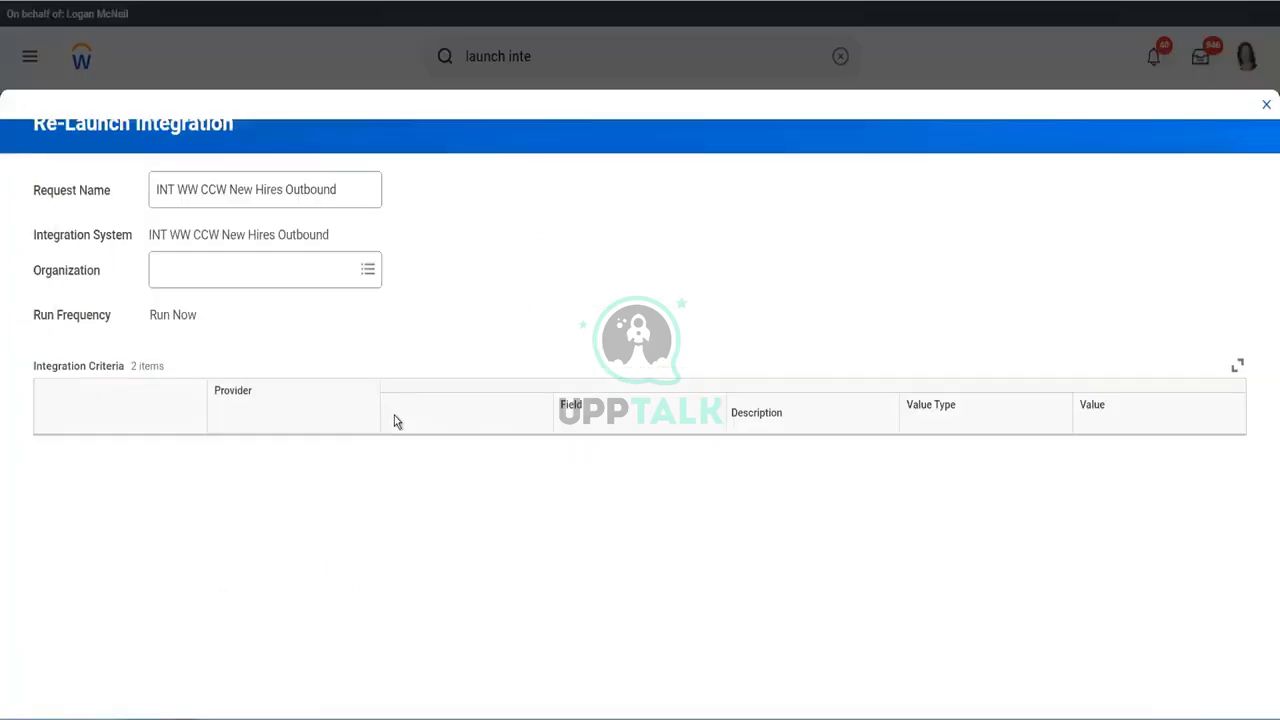
{"action": "scroll", "coordinate": [365, 452], "scroll_direction": "down", "scroll_amount": 3}
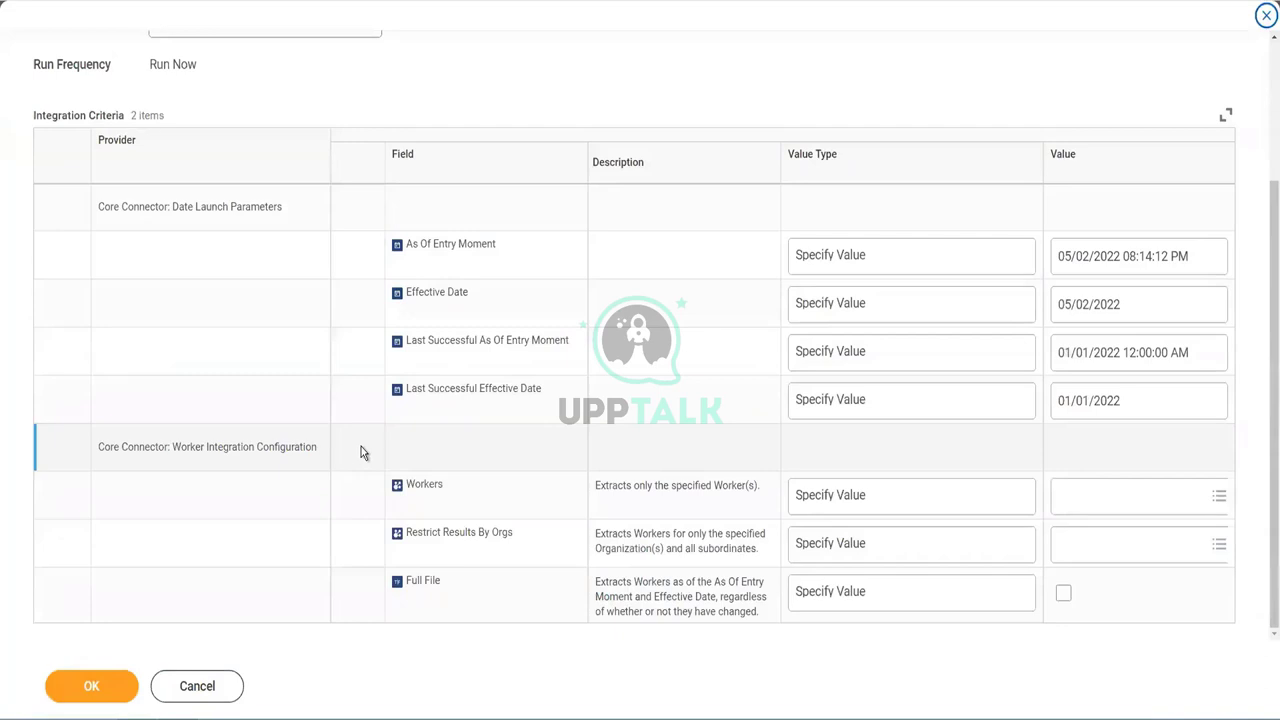
{"action": "left_click", "coordinate": [88, 686]}
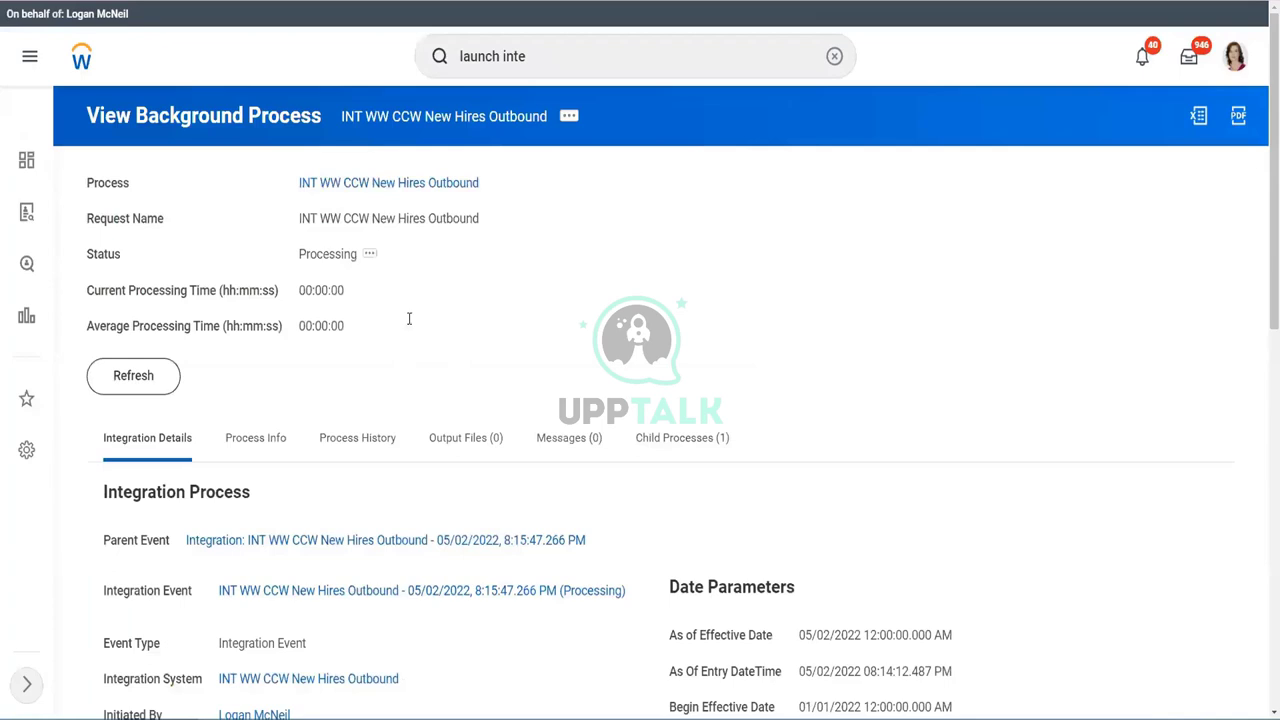
{"action": "left_click", "coordinate": [136, 378]}
- Refresh the 8:15:47 PM run to 99.99% and review its five messages, including output for 1 worker
{"action": "left_click", "coordinate": [140, 390]}
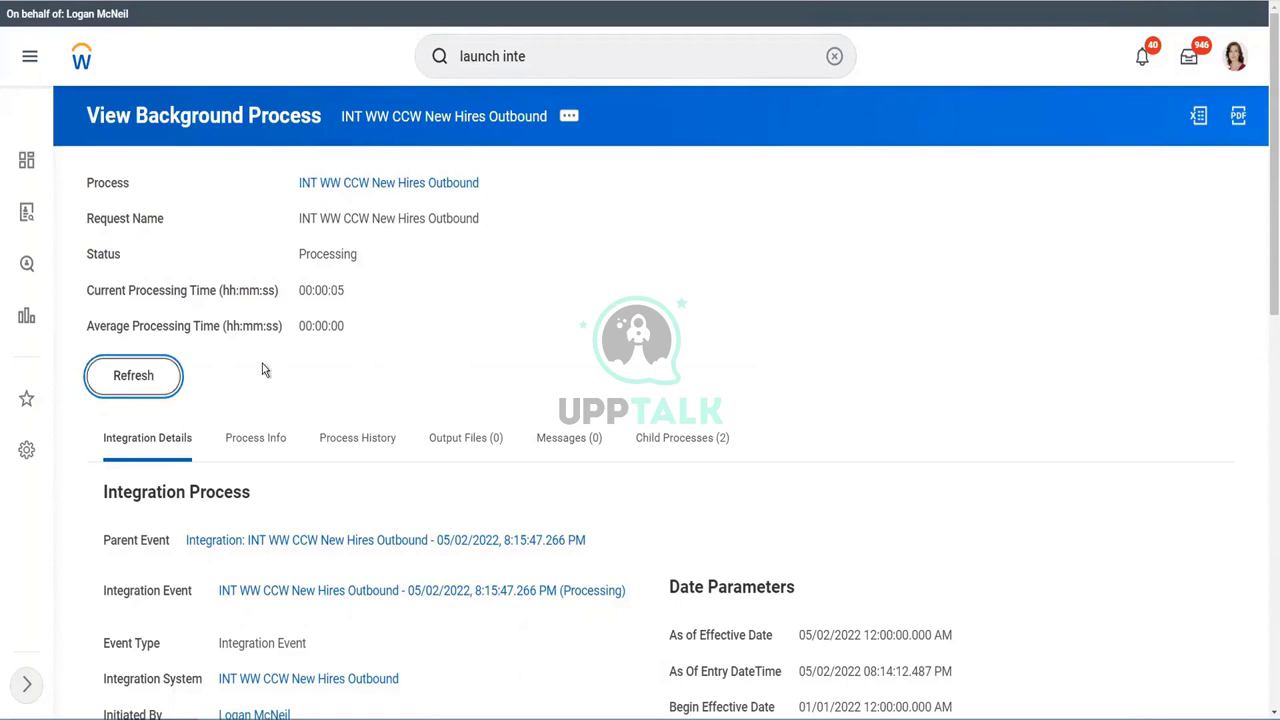
{"action": "left_click", "coordinate": [148, 389]}
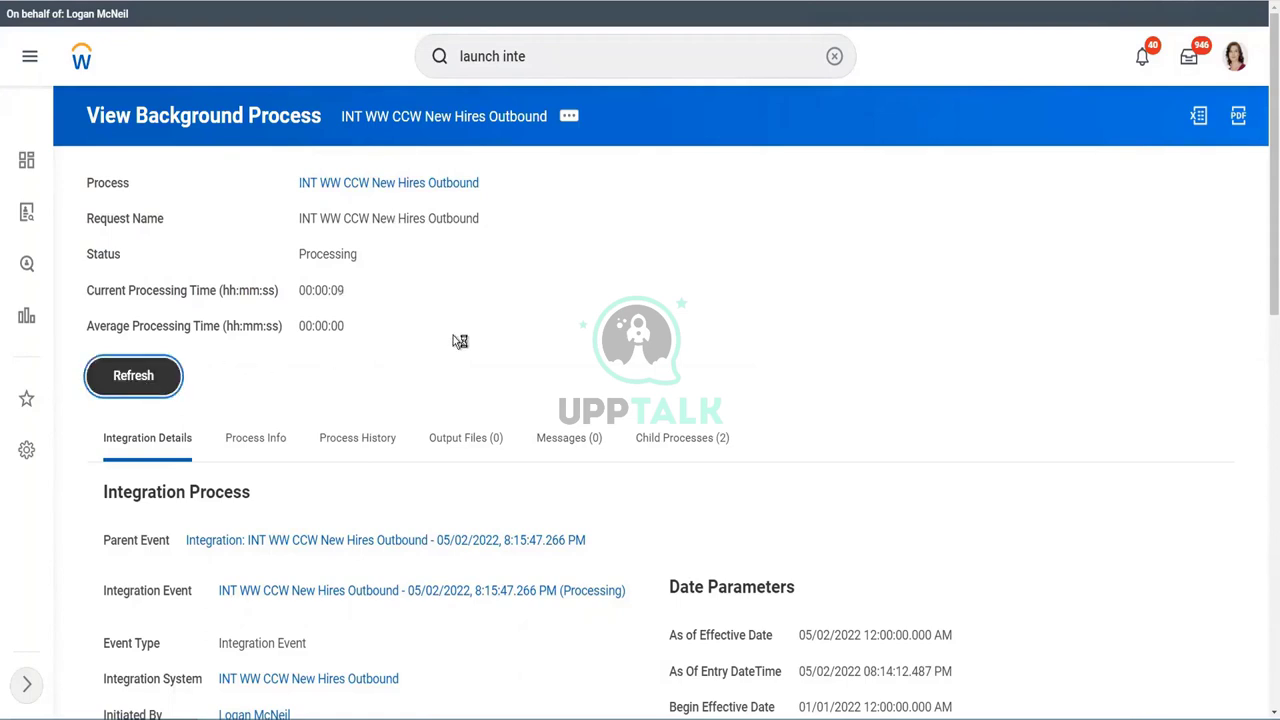
{"action": "left_click", "coordinate": [126, 380]}
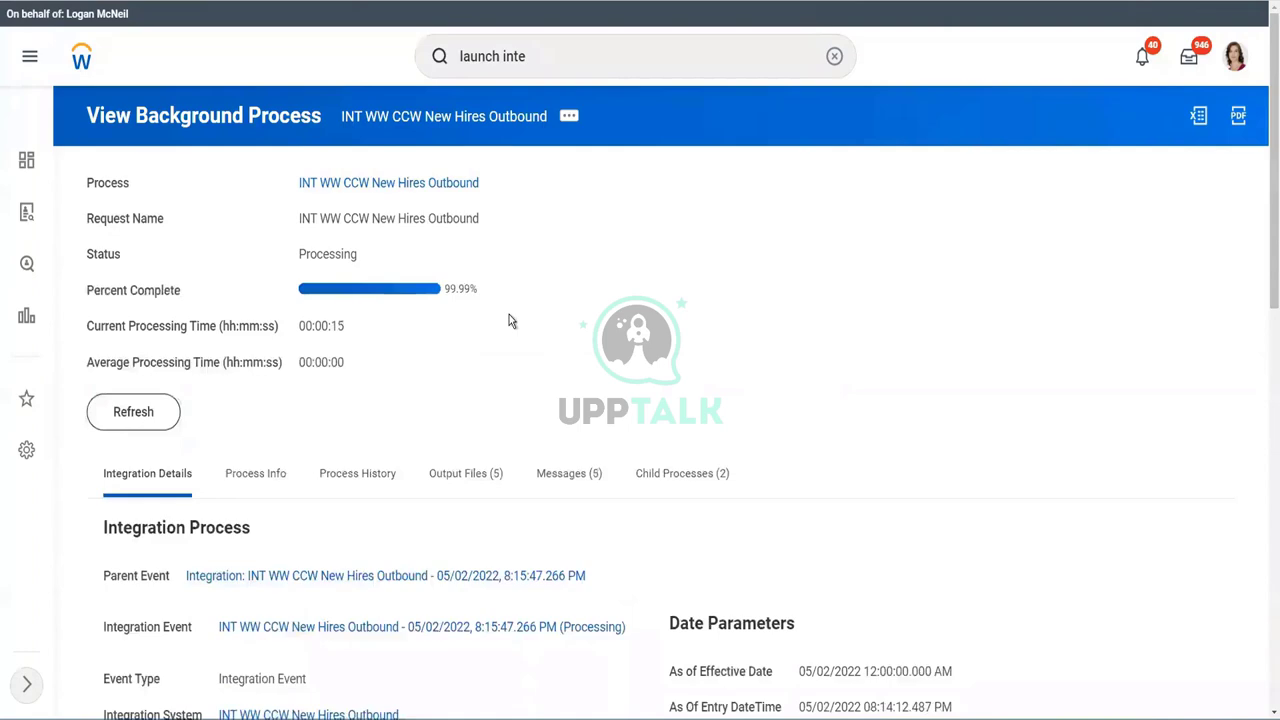
{"action": "left_click", "coordinate": [569, 478]}
{"action": "scroll", "coordinate": [665, 360], "scroll_direction": "down", "scroll_amount": 3}
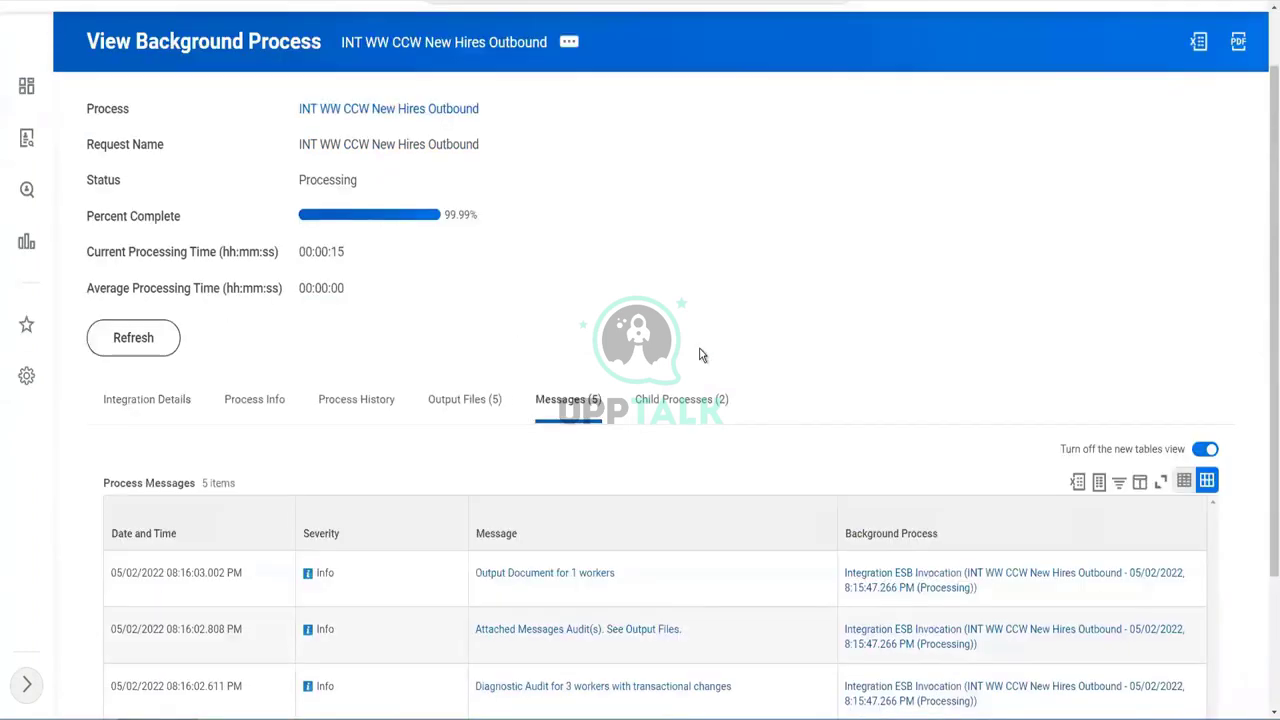